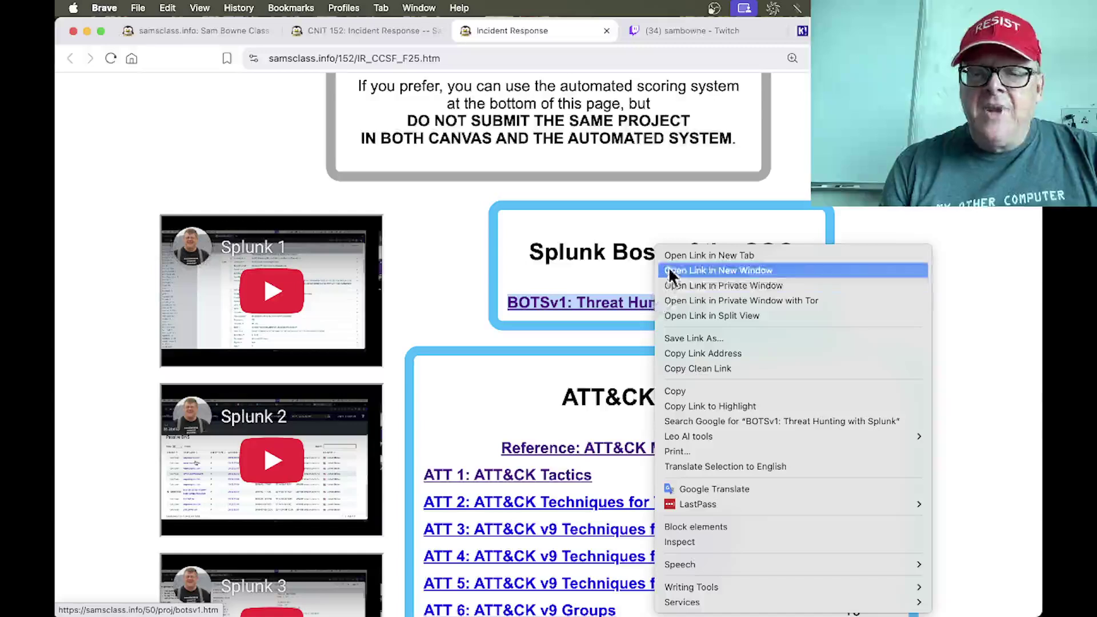
Step: Open the "BOTSv1: Threat Hunting with Splunk" project page in a new tab and switch to it
left_click(670, 258)
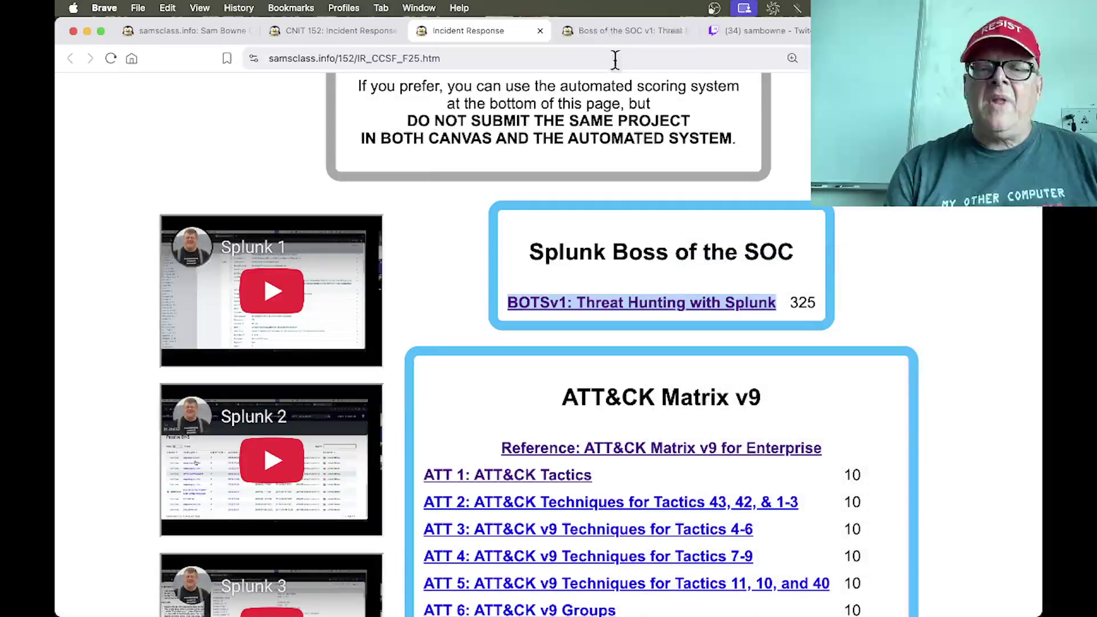
left_click(605, 28)
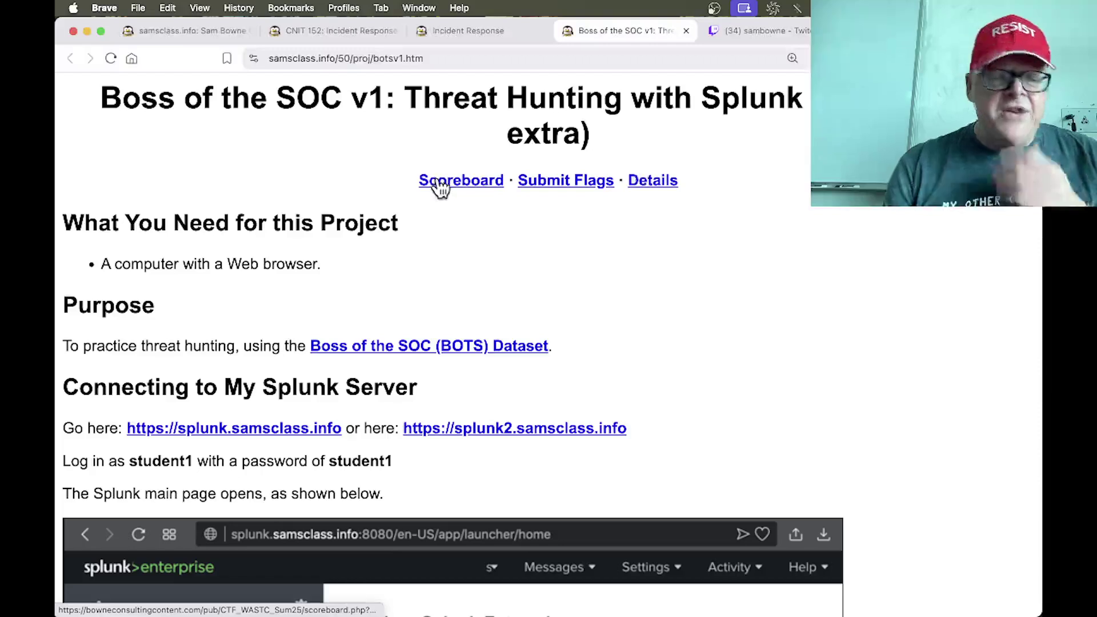
left_click(475, 32)
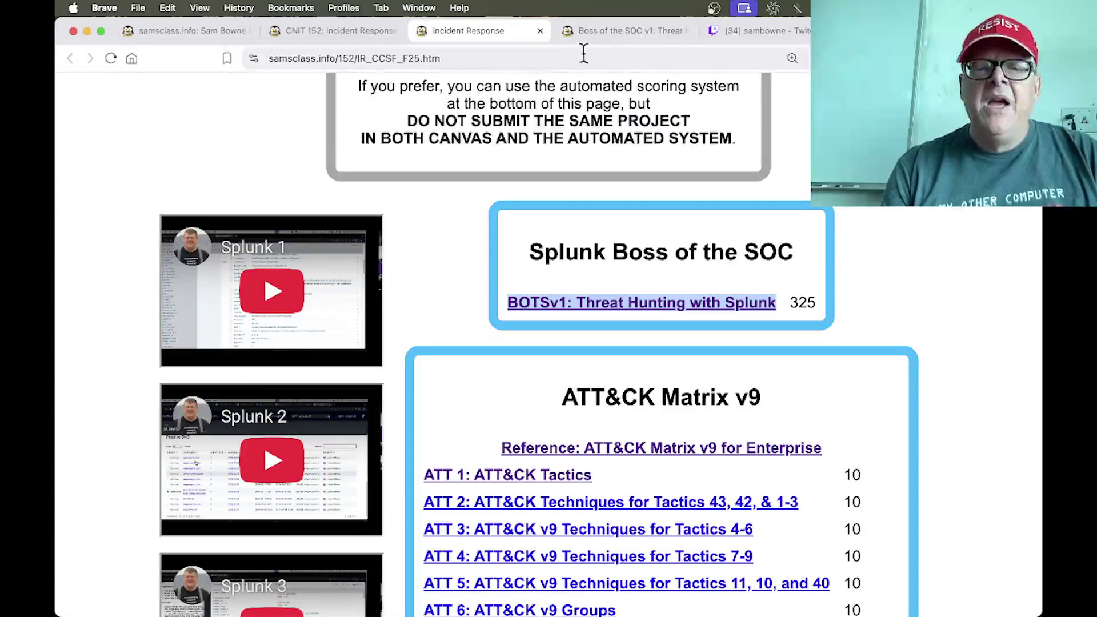
left_click(620, 30)
Step: Open the splunk.samsclass.info server link in a new tab and sign in with the prefilled student credentials
scroll(365, 406, "down", 4)
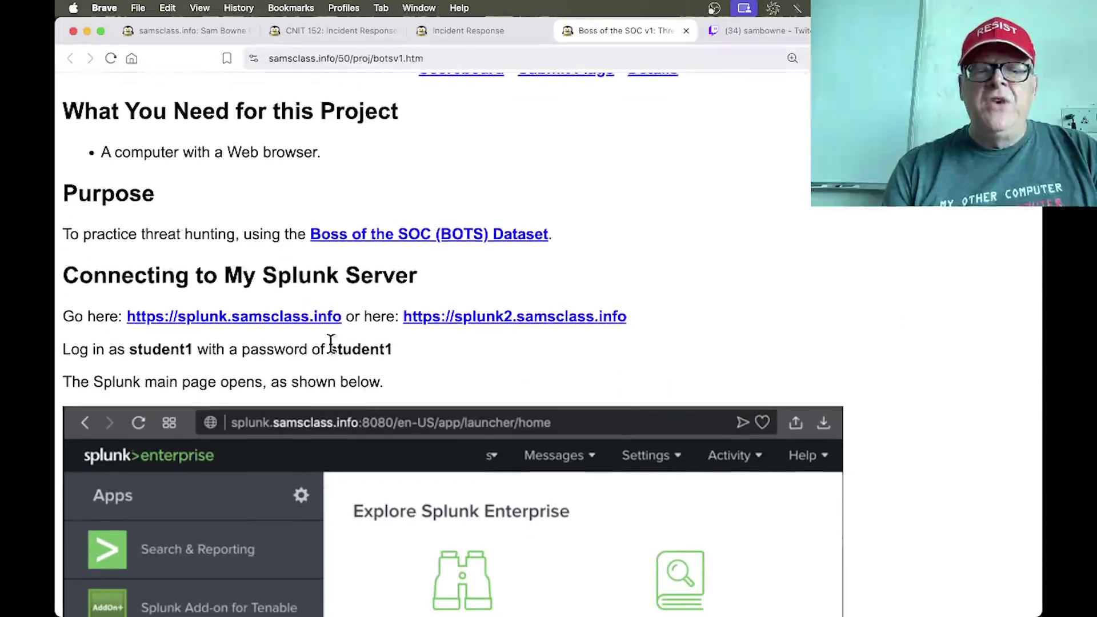
right_click(312, 321)
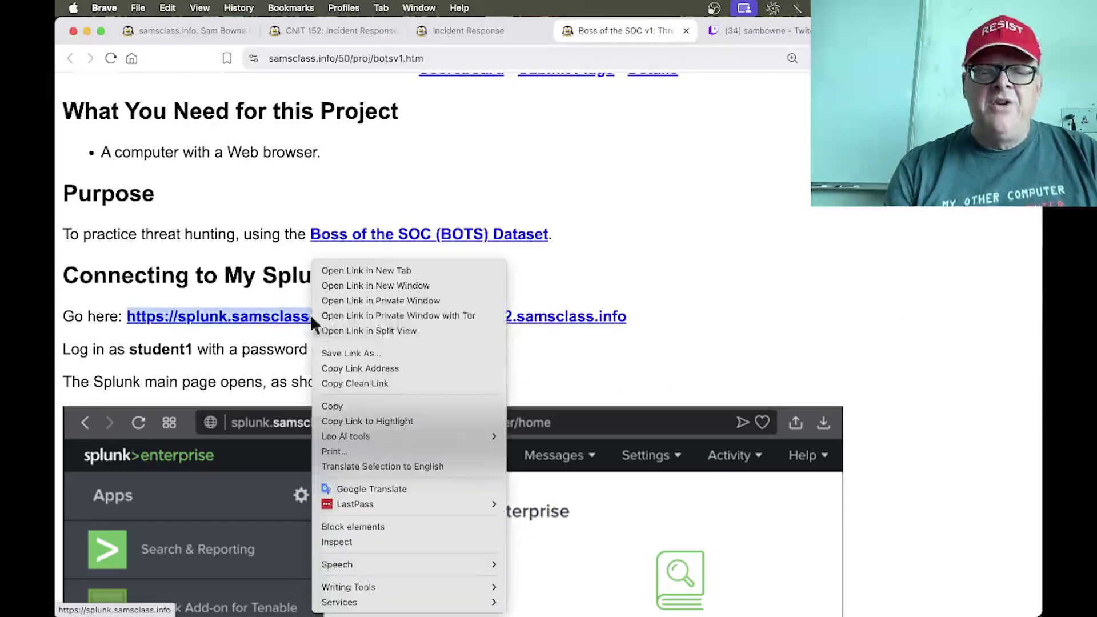
left_click(334, 269)
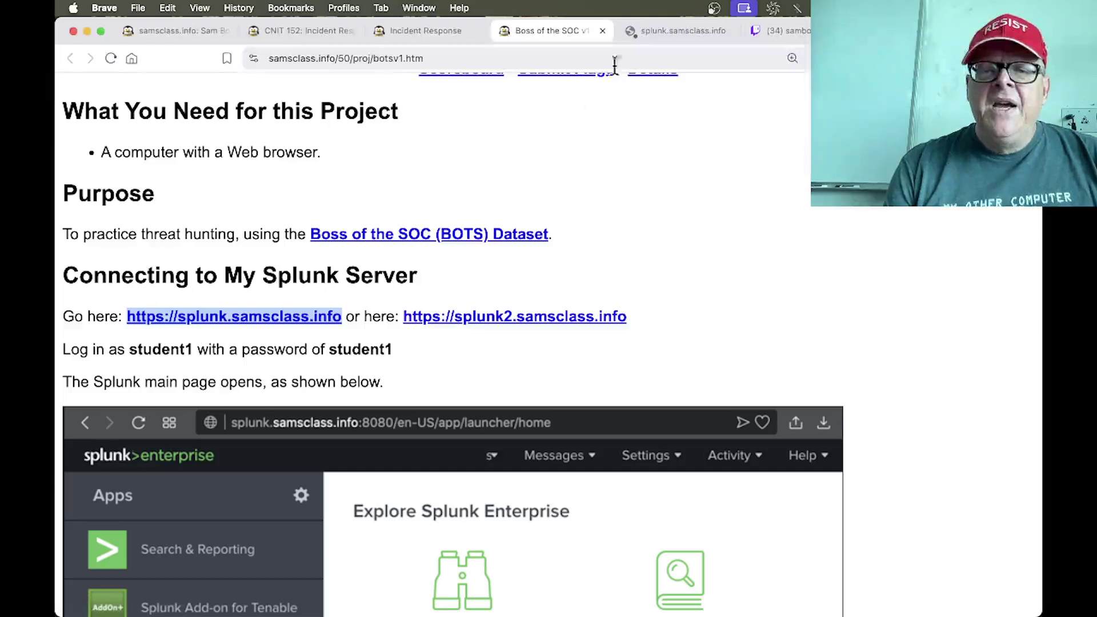
left_click(685, 35)
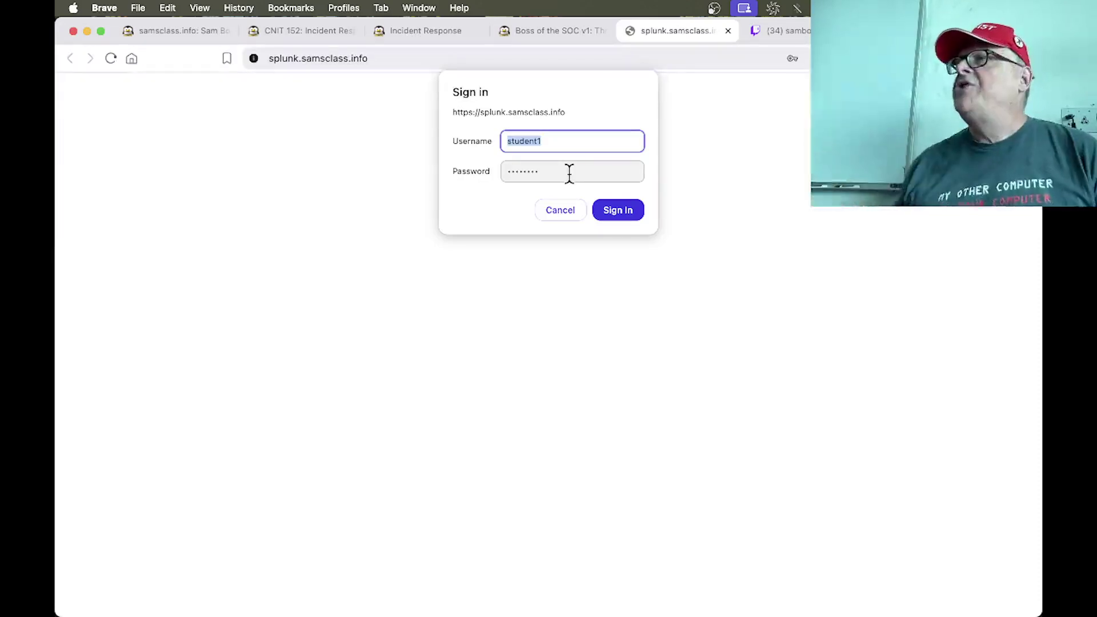
left_click(612, 212)
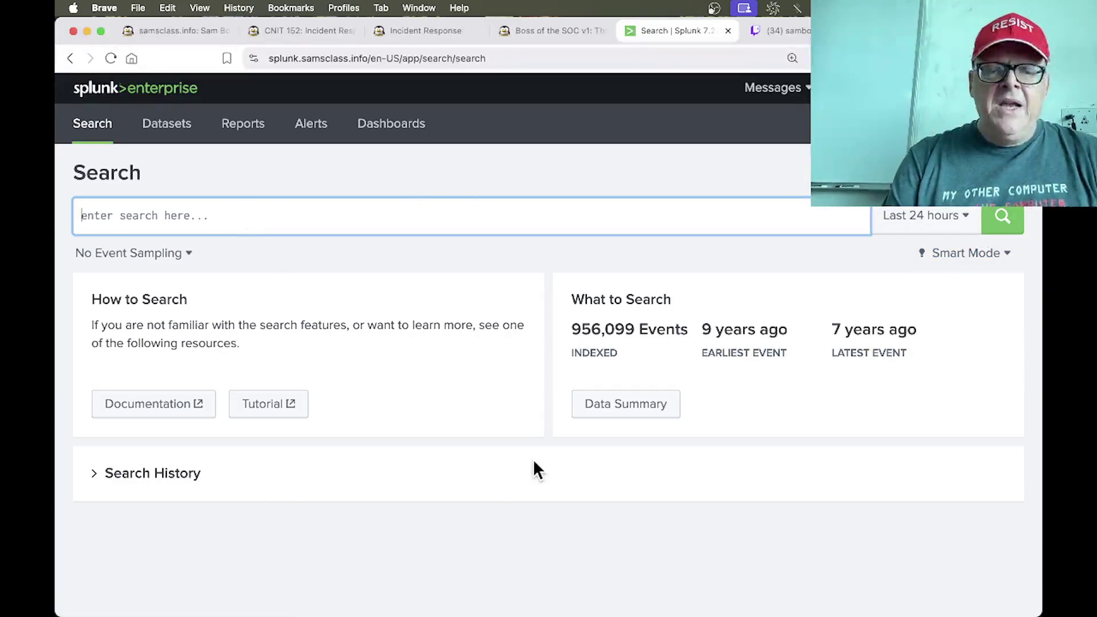
Step: Review the Sourcetypes list in the Data Summary, down to the stream, suricata and syslog entries, and close the summary
left_click(643, 422)
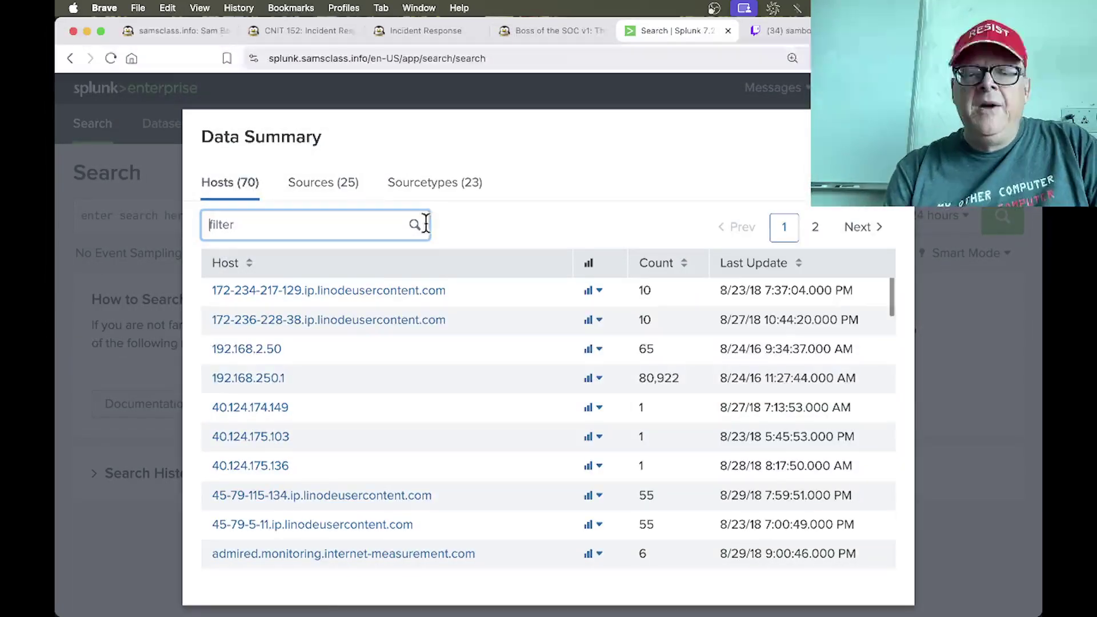
left_click(432, 185)
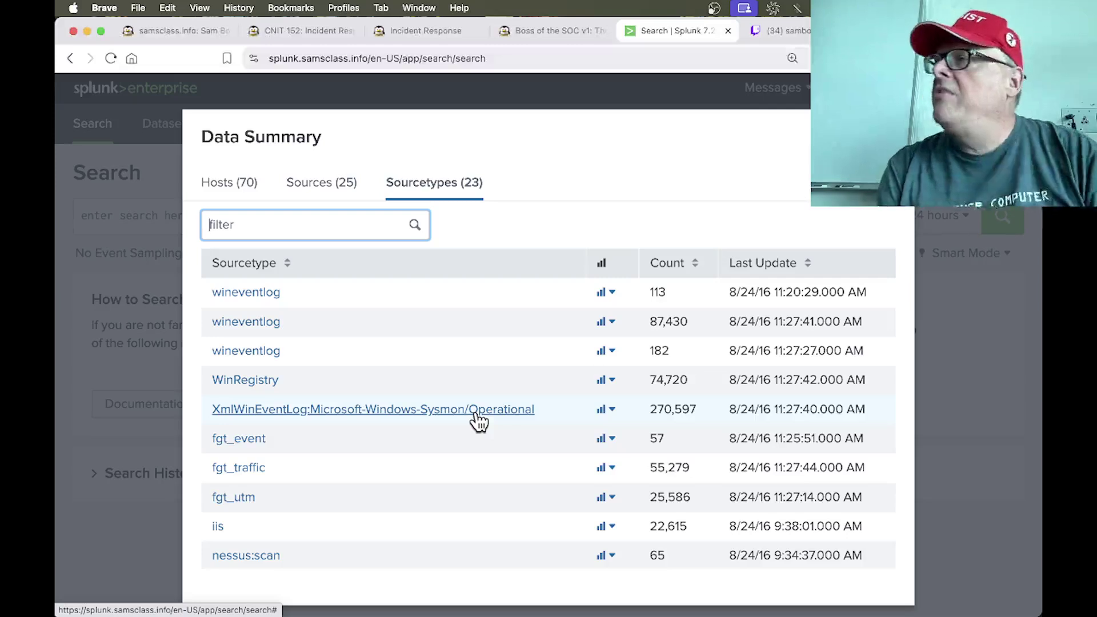
scroll(478, 421, "down", 10)
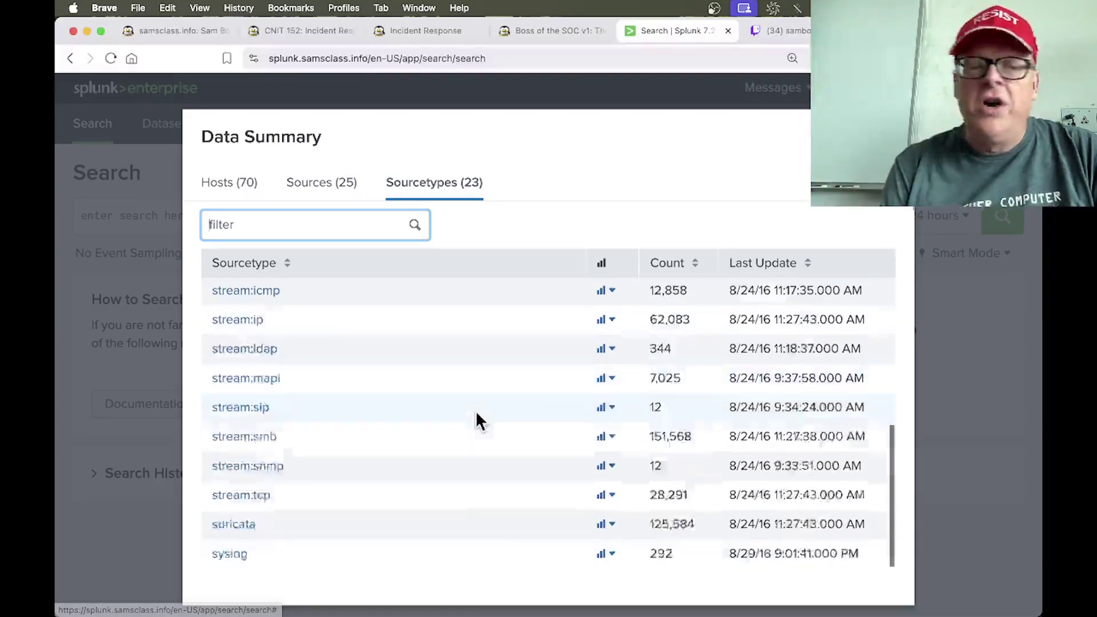
scroll(478, 421, "up", 5)
scroll(477, 421, "down", 1)
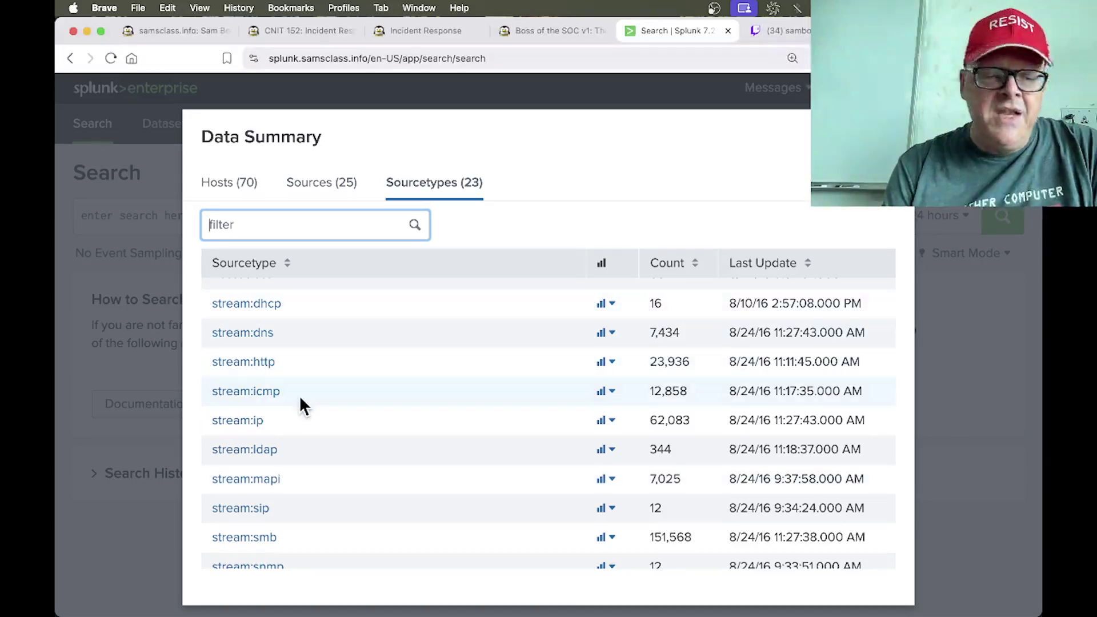
scroll(299, 395, "down", 3)
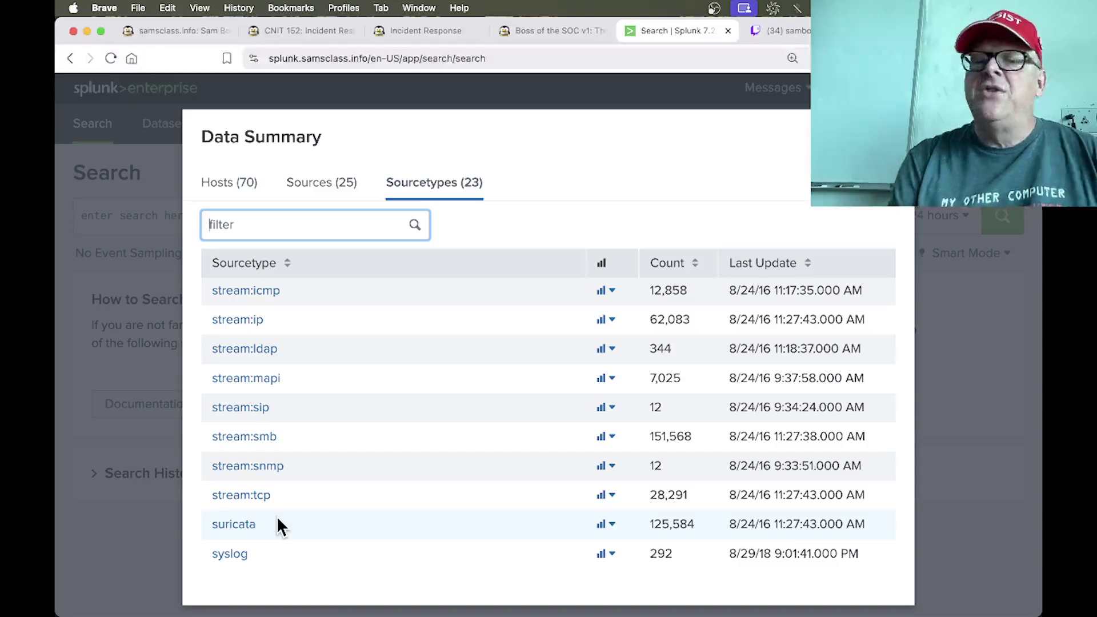
scroll(278, 520, "up", 5)
left_click(892, 136)
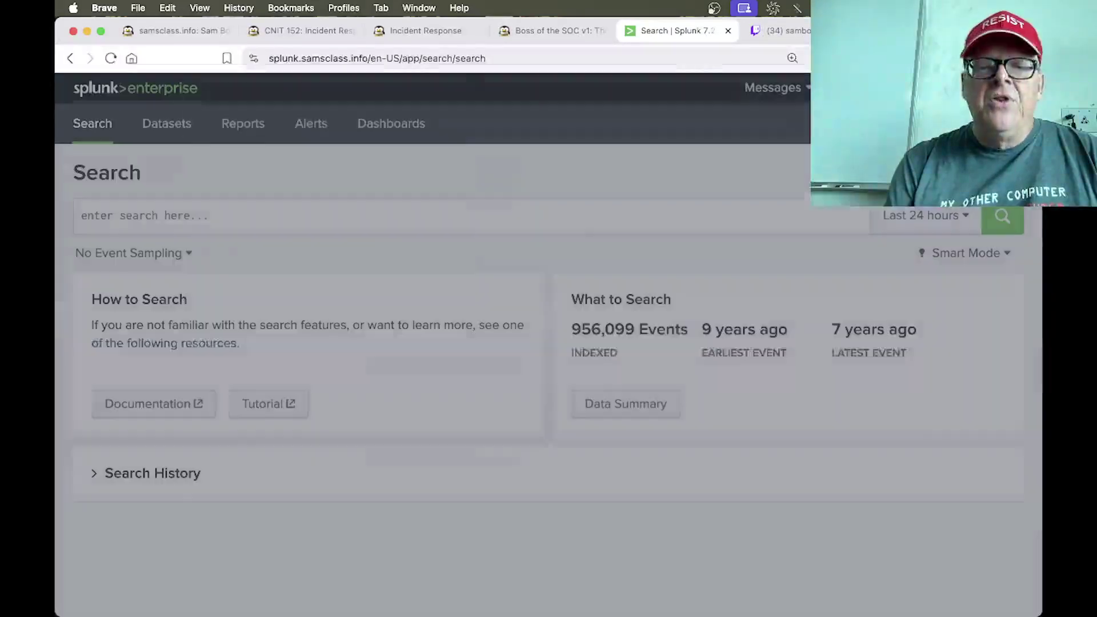
Step: Copy the query index="botsv1" from the Sampling the Data section of the Boss of the SOC instructions
left_click(547, 30)
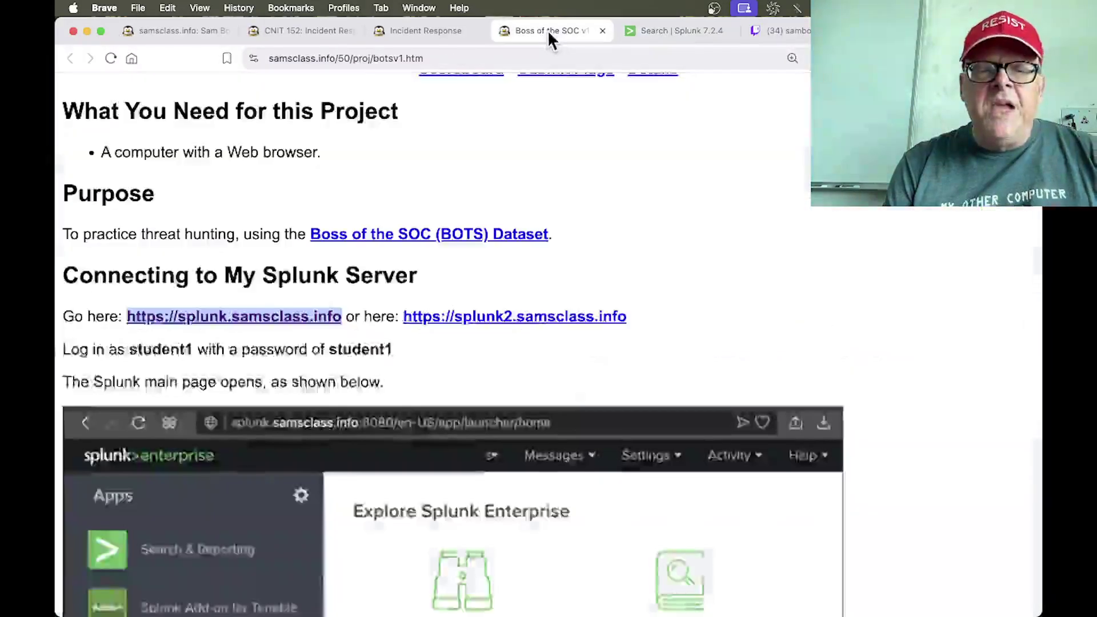
scroll(476, 251, "down", 20)
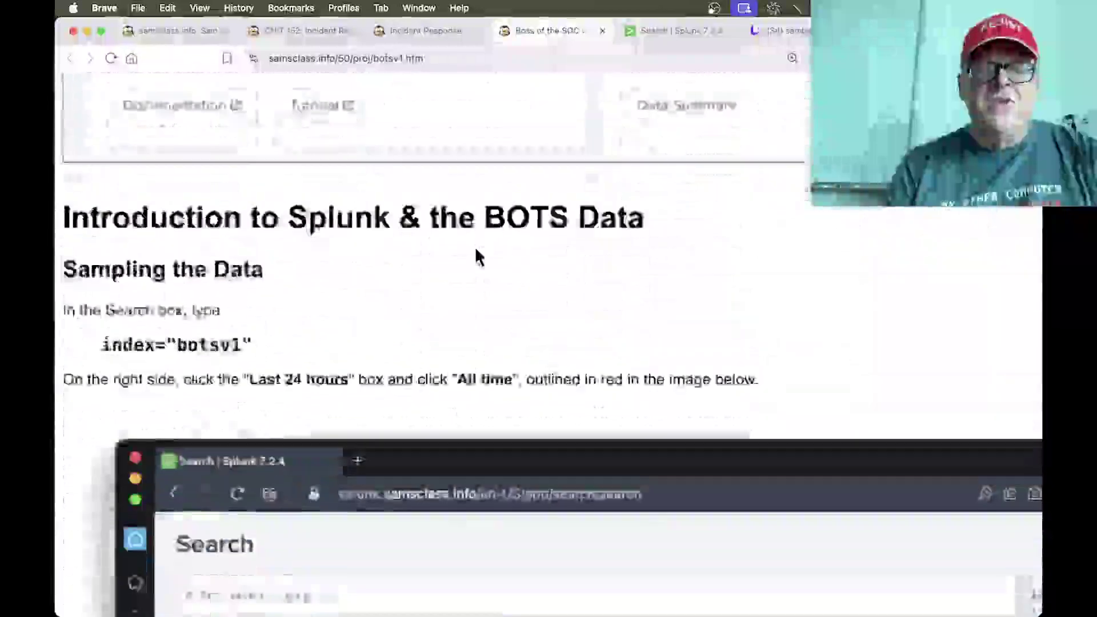
scroll(476, 252, "down", 5)
scroll(237, 252, "up", 10)
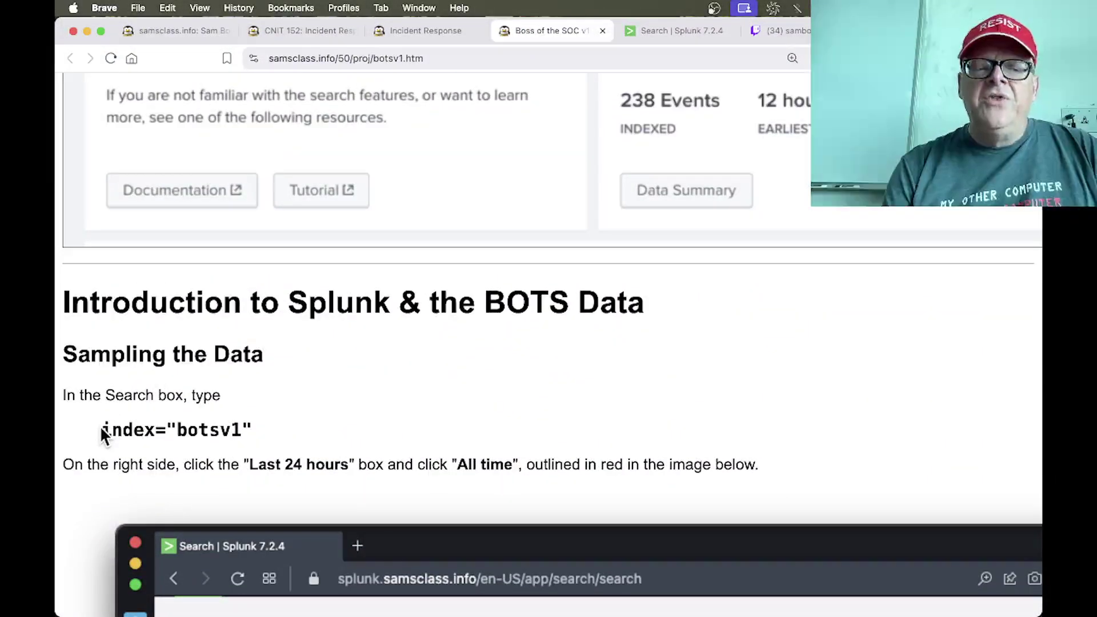
left_click_drag(101, 429, 252, 426)
key("super+c")
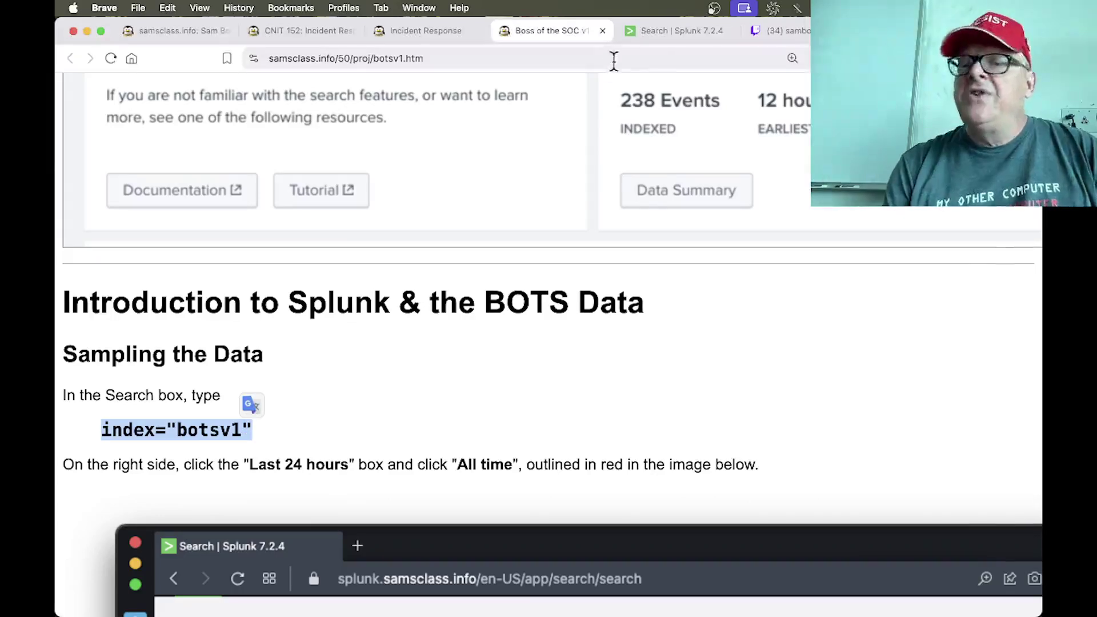
Step: Run the copied query index="botsv1" in Splunk search
left_click(660, 32)
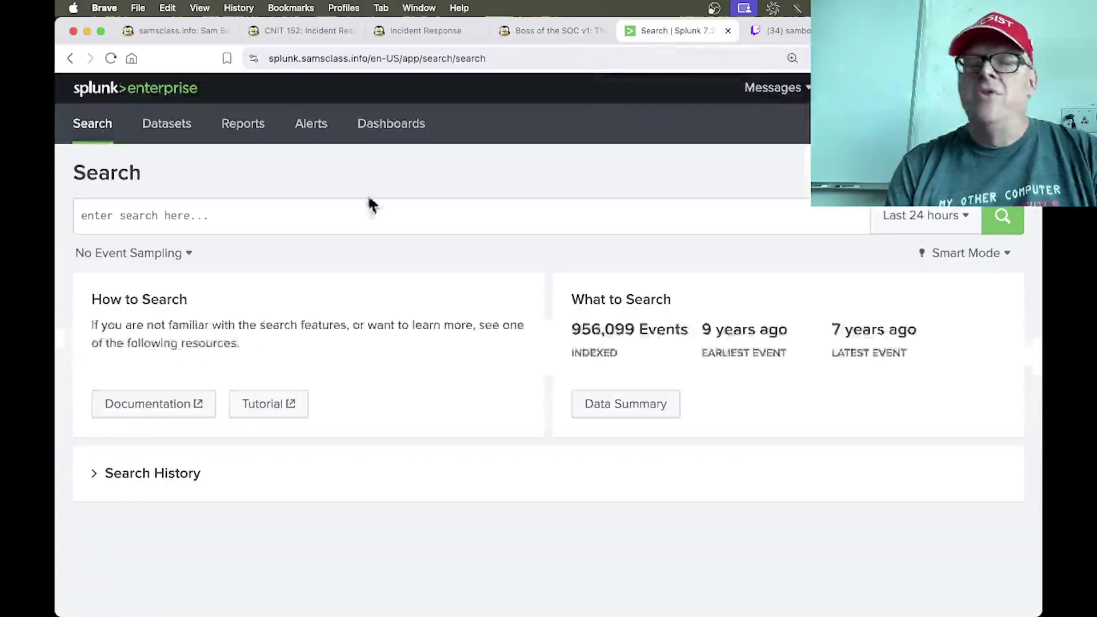
left_click(257, 223)
key("super+v")
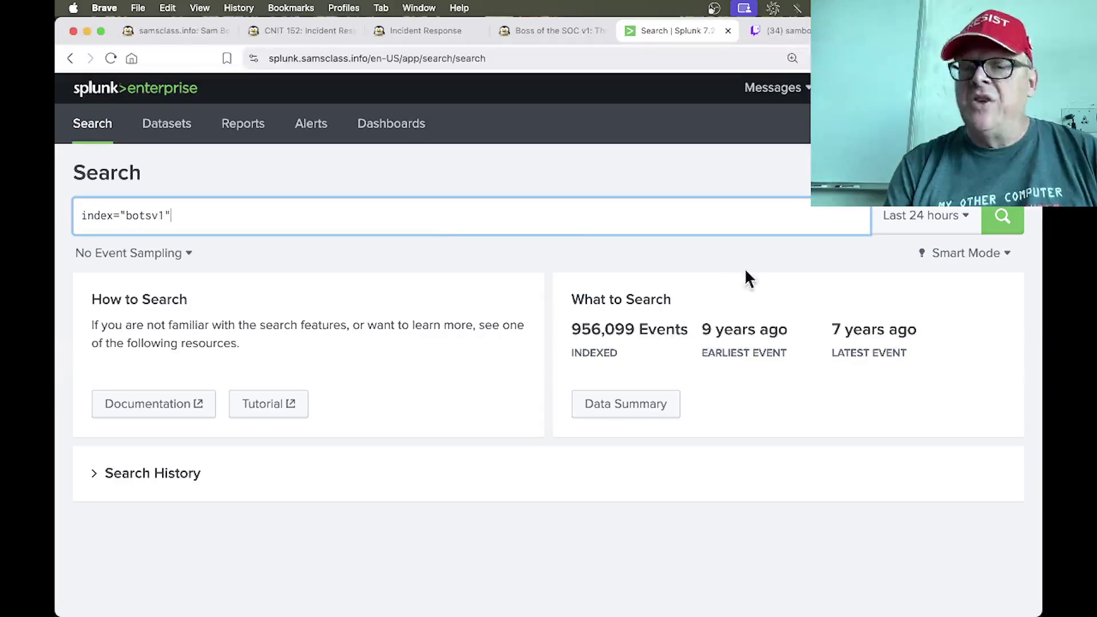
left_click(997, 228)
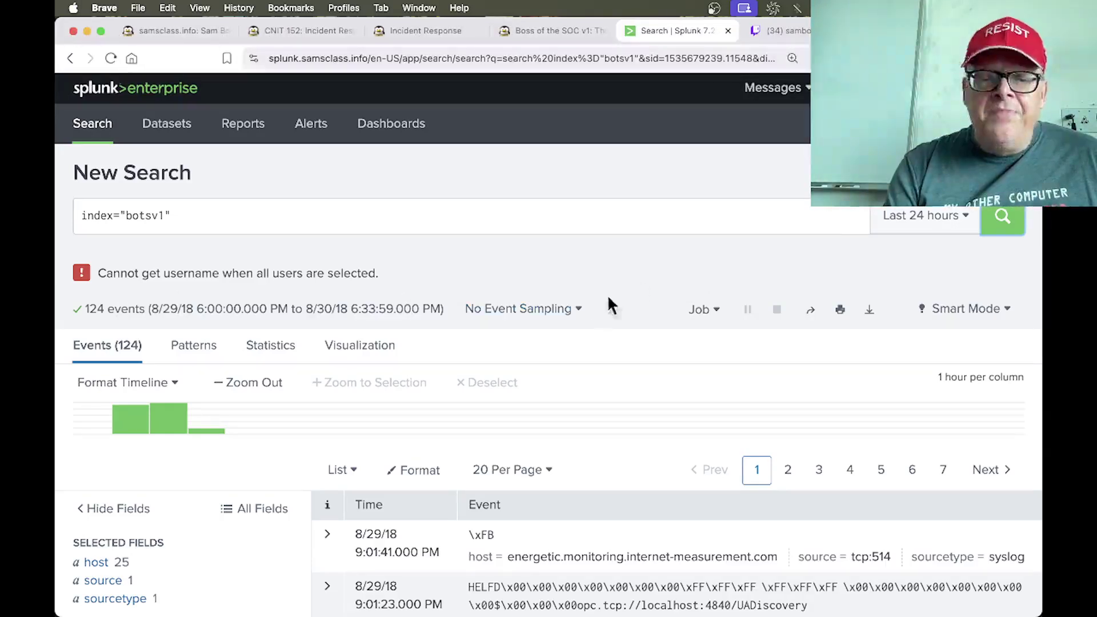
Step: Set event sampling to 1 : 1,000 and the search time range to All time
left_click(533, 312)
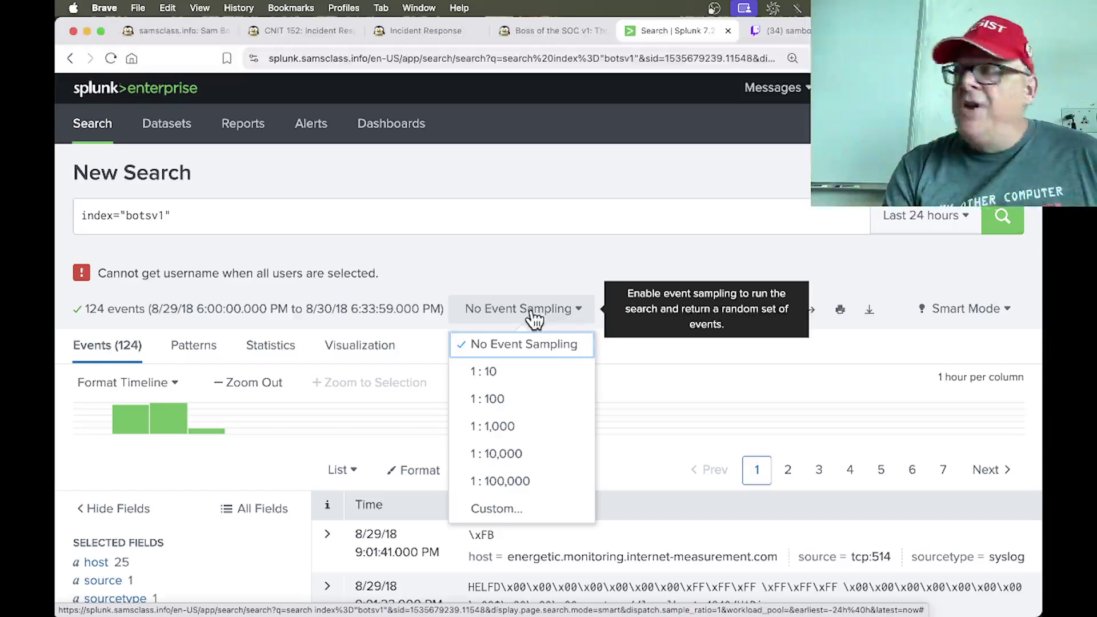
left_click(512, 429)
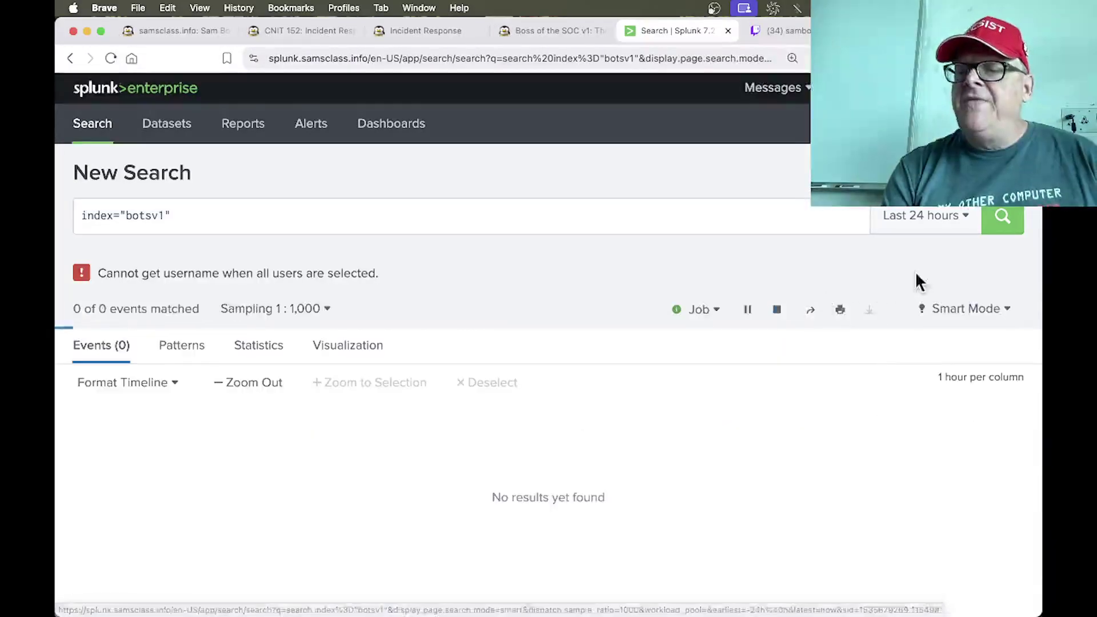
left_click(970, 220)
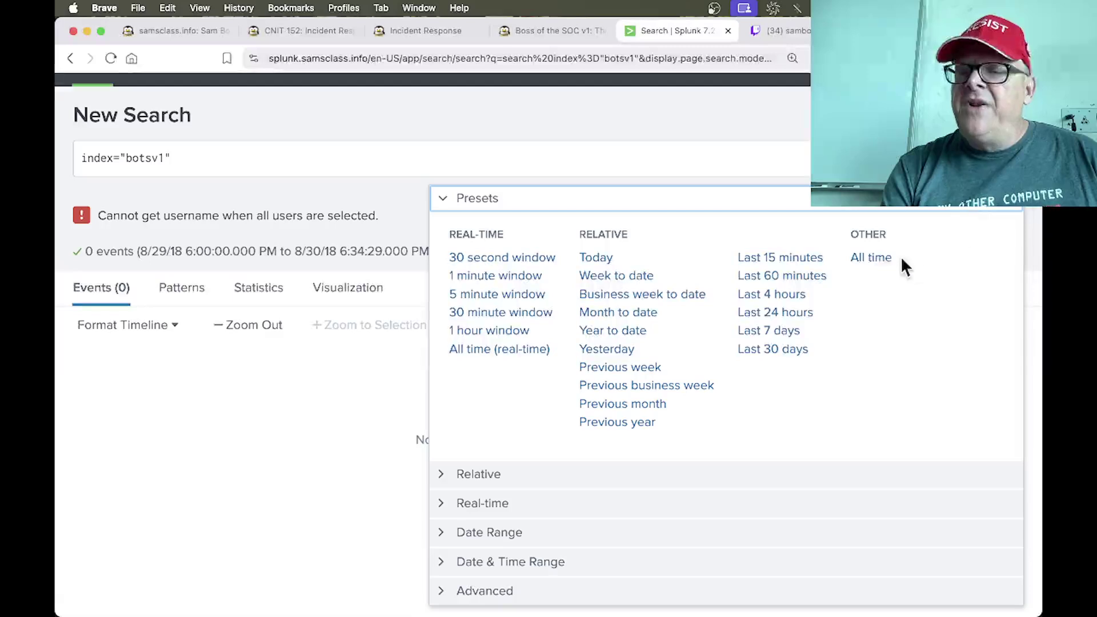
left_click(878, 256)
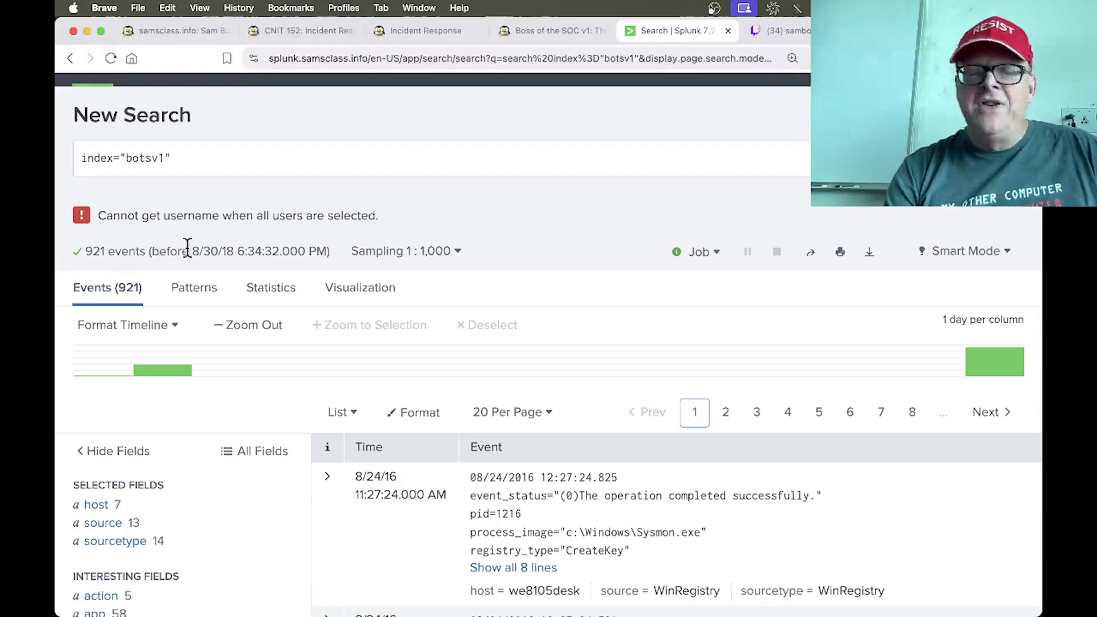
Step: Look over the sampled events, the search query and the lists of selected and interesting fields
scroll(427, 464, "down", 4)
scroll(428, 466, "up", 5)
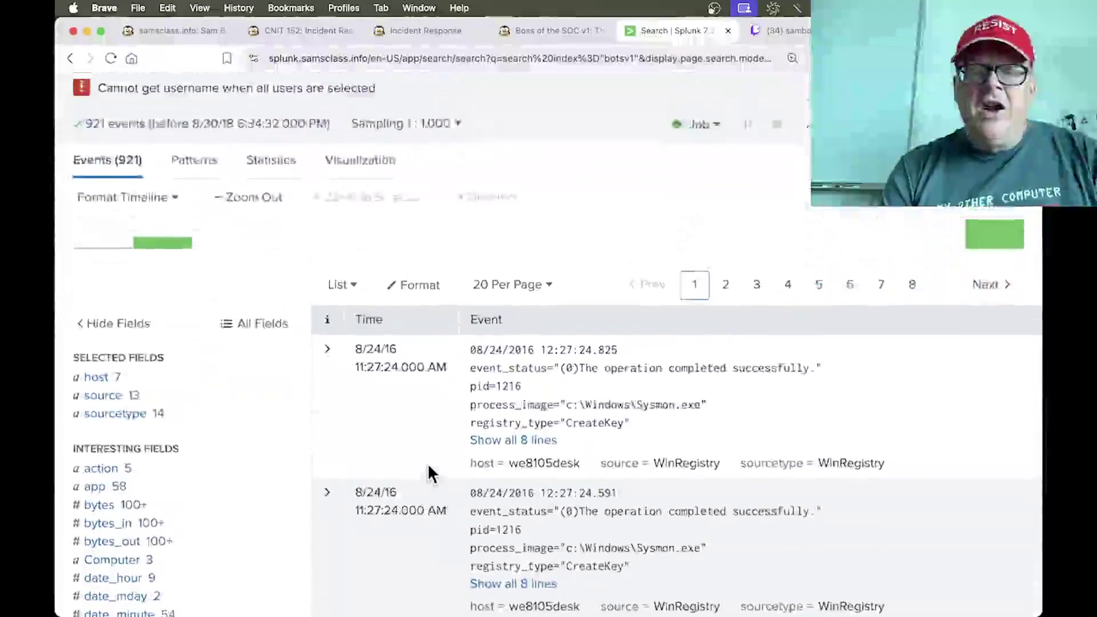
left_click(200, 213)
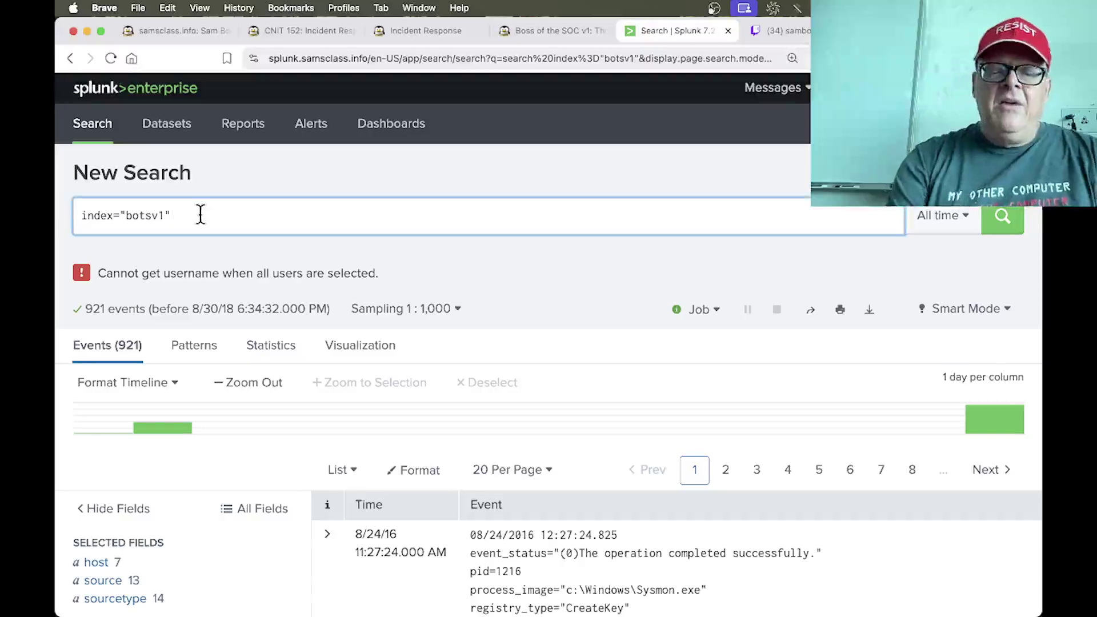
scroll(237, 237, "down", 2)
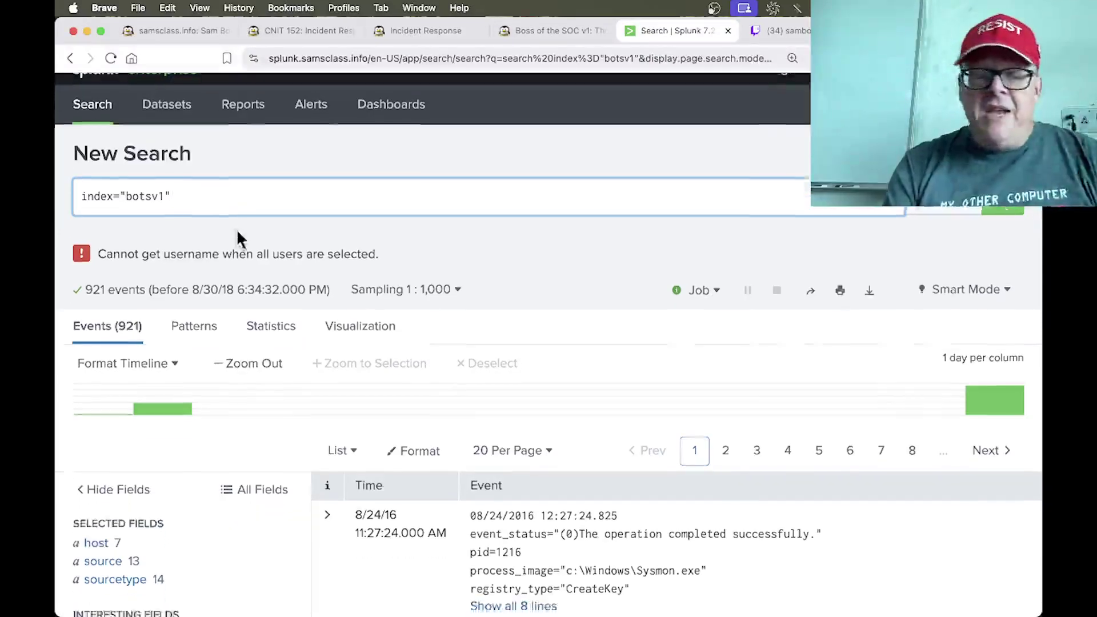
scroll(238, 238, "down", 5)
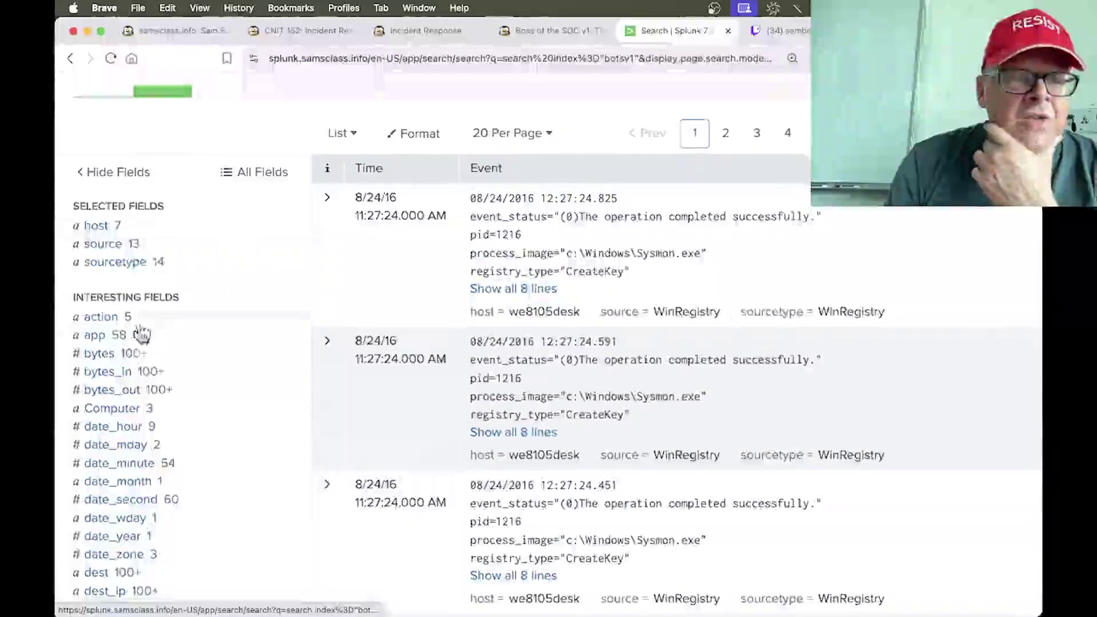
scroll(137, 343, "down", 2)
scroll(137, 345, "up", 3)
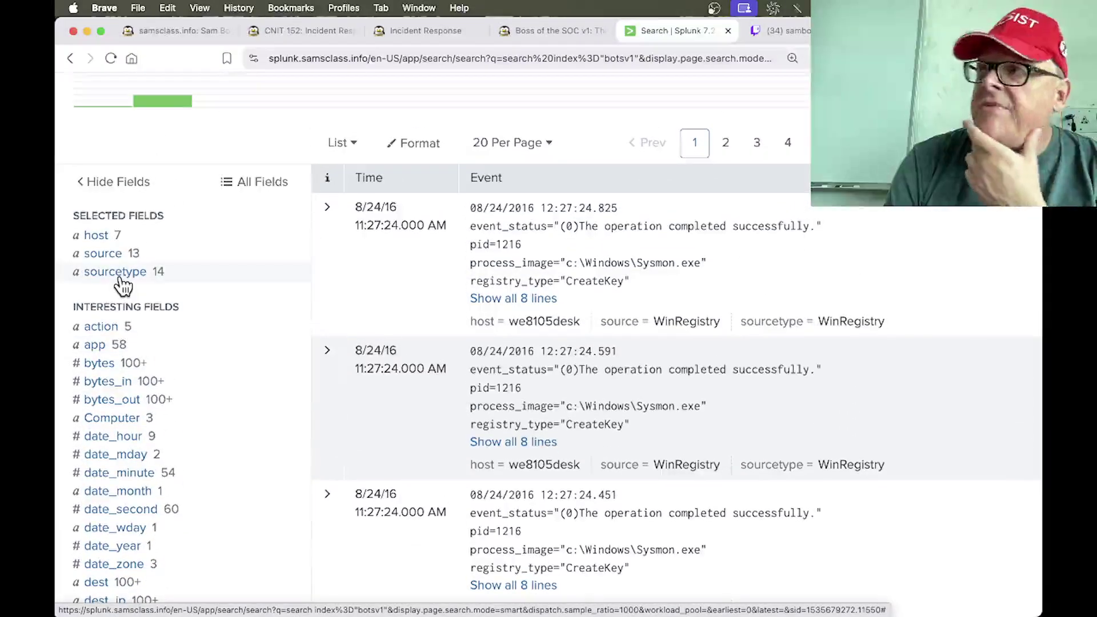
Step: View the Rare values report for the sourcetype field and return to the event results
left_click(116, 272)
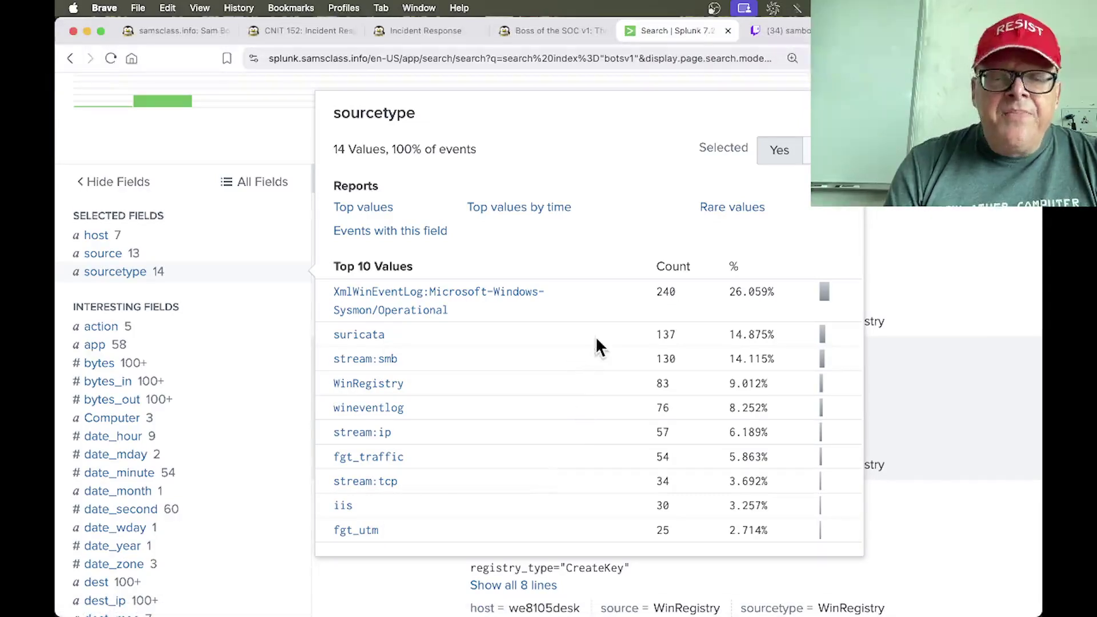
left_click(715, 209)
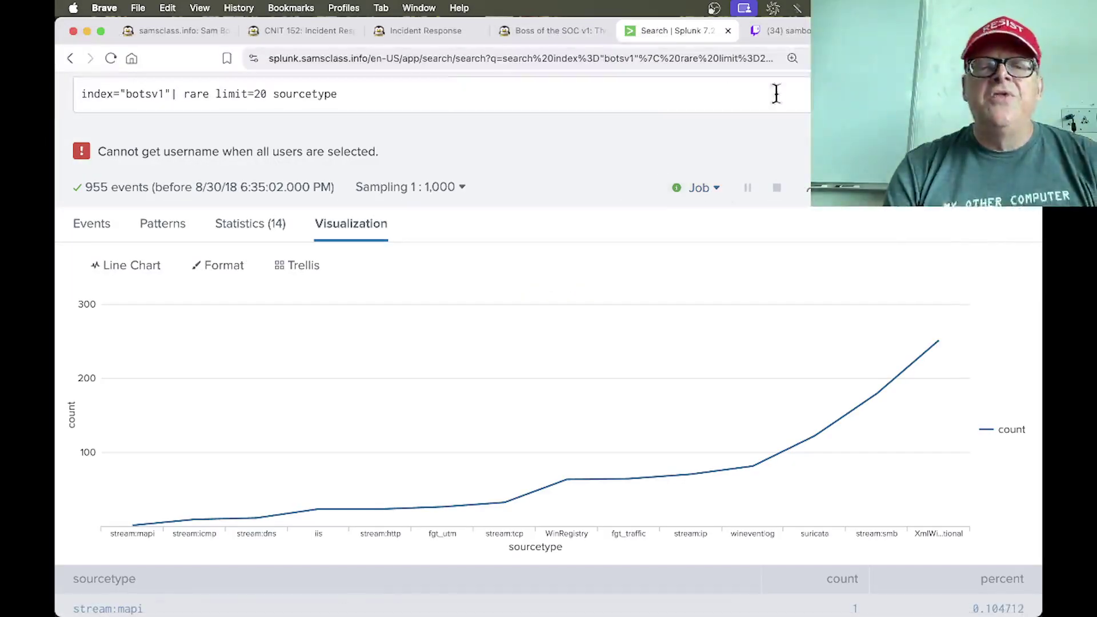
left_click(68, 59)
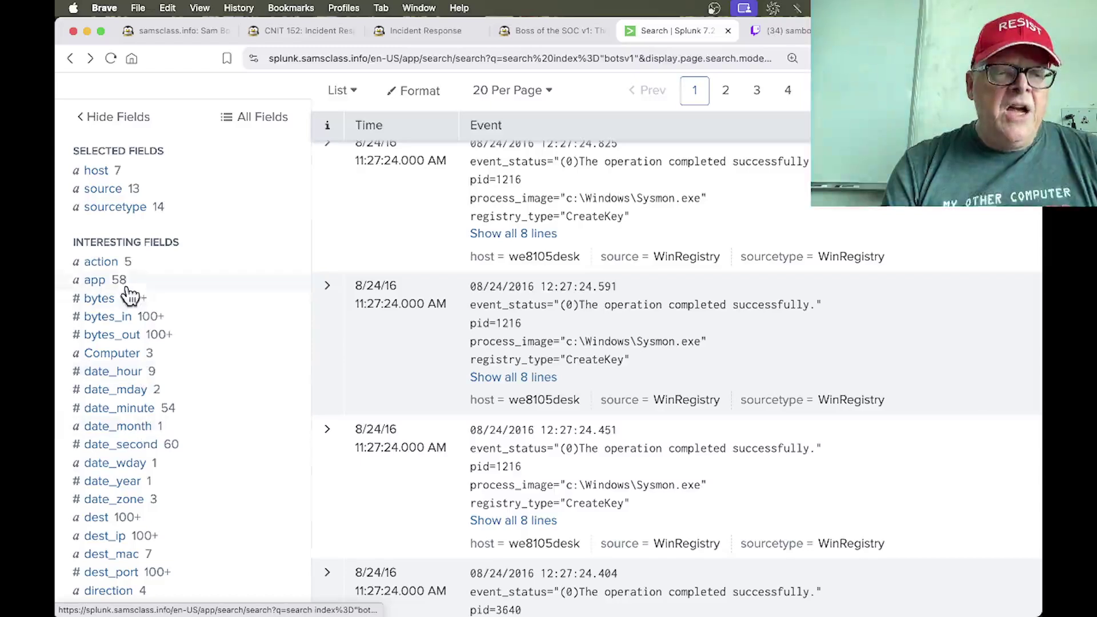
Step: Filter the events to sourcetype stream:tcp using the sourcetype field's top values
left_click(131, 211)
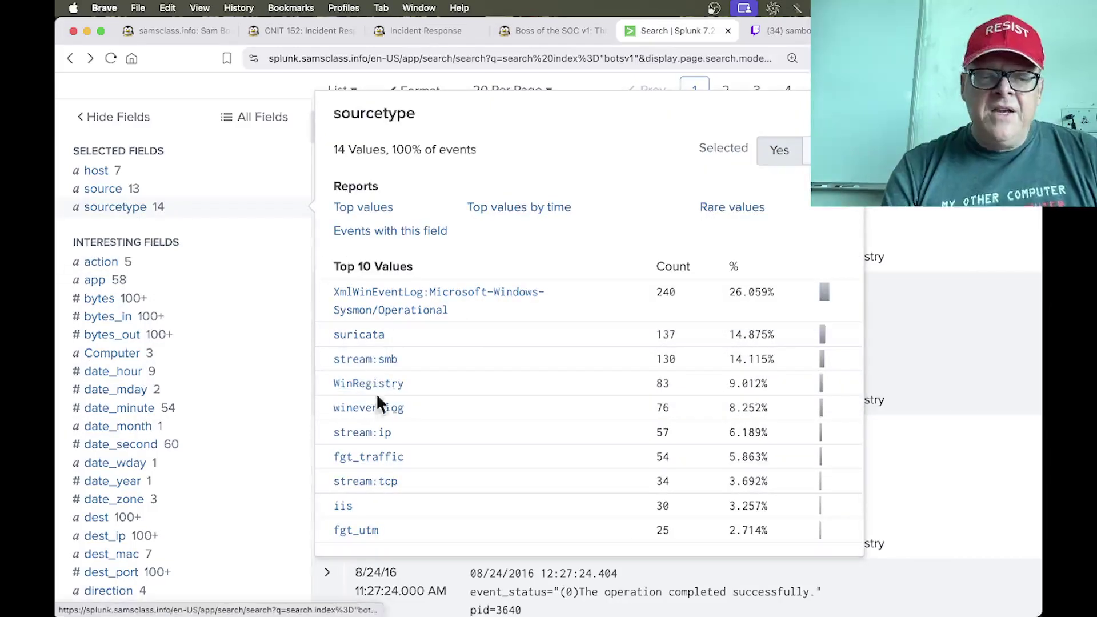
left_click(393, 486)
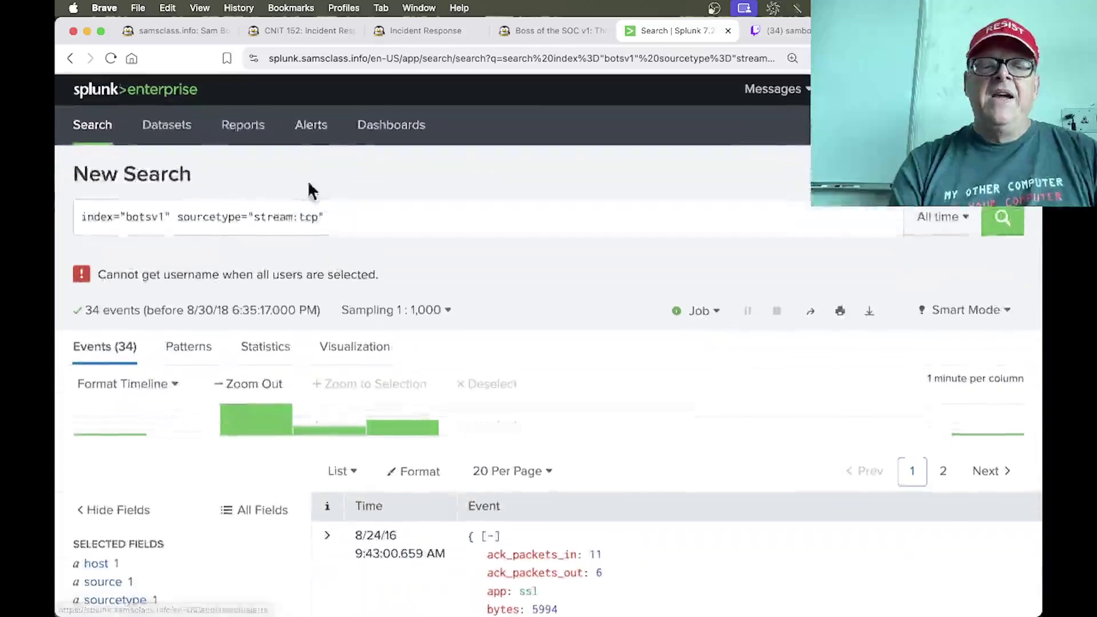
Step: Change the sourcetype in the search query to stream:http and run the search
scroll(286, 227, "down", 3)
scroll(288, 231, "up", 3)
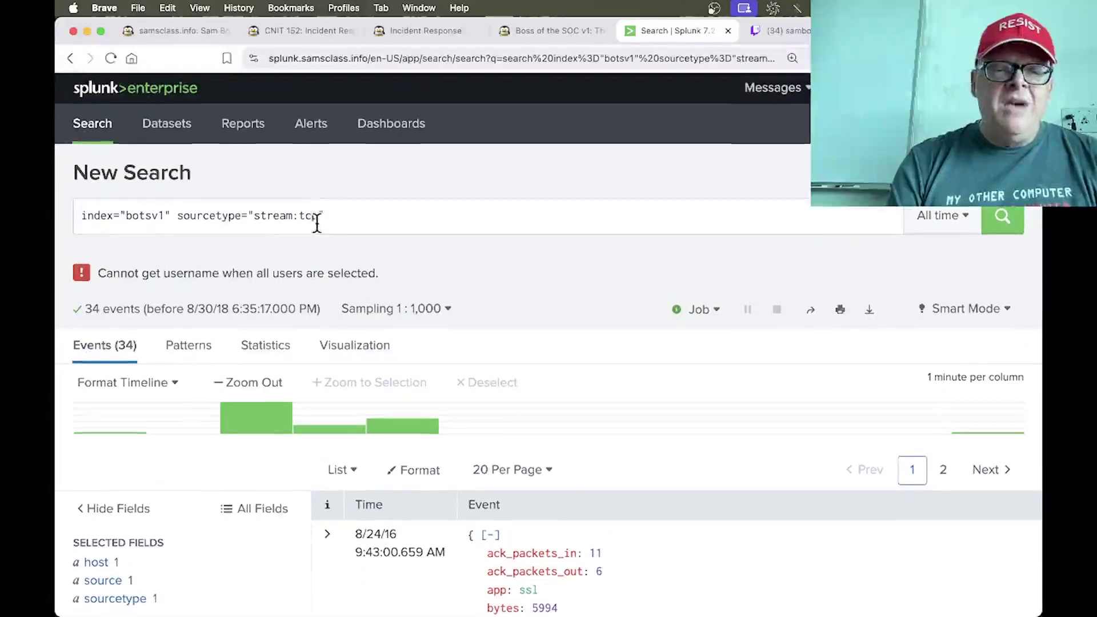
left_click(317, 220)
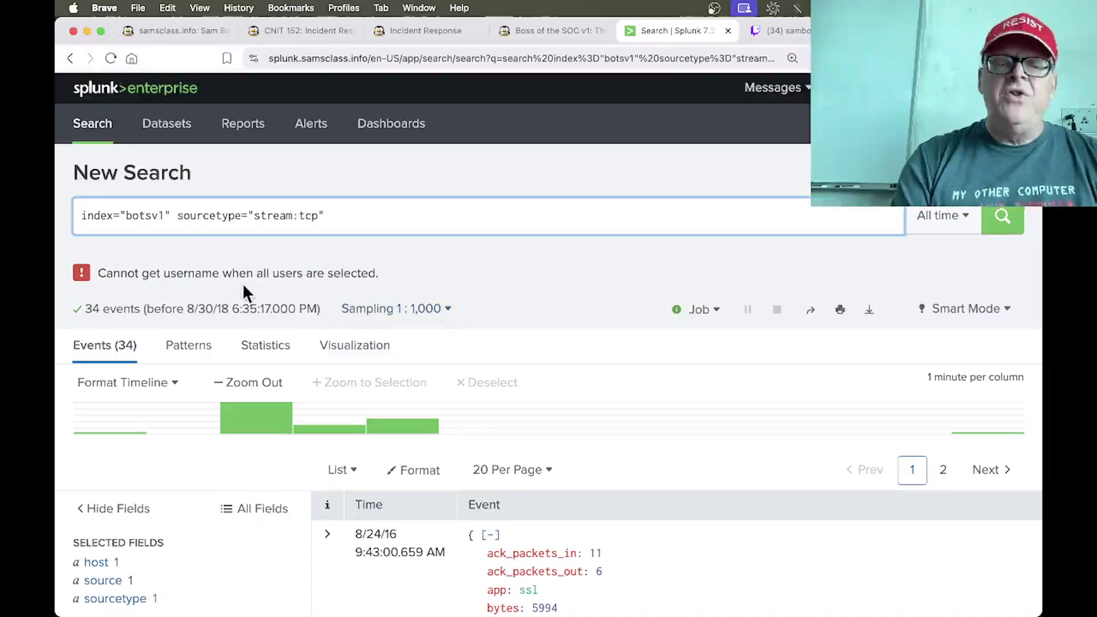
scroll(244, 286, "down", 4)
scroll(244, 357, "up", 4)
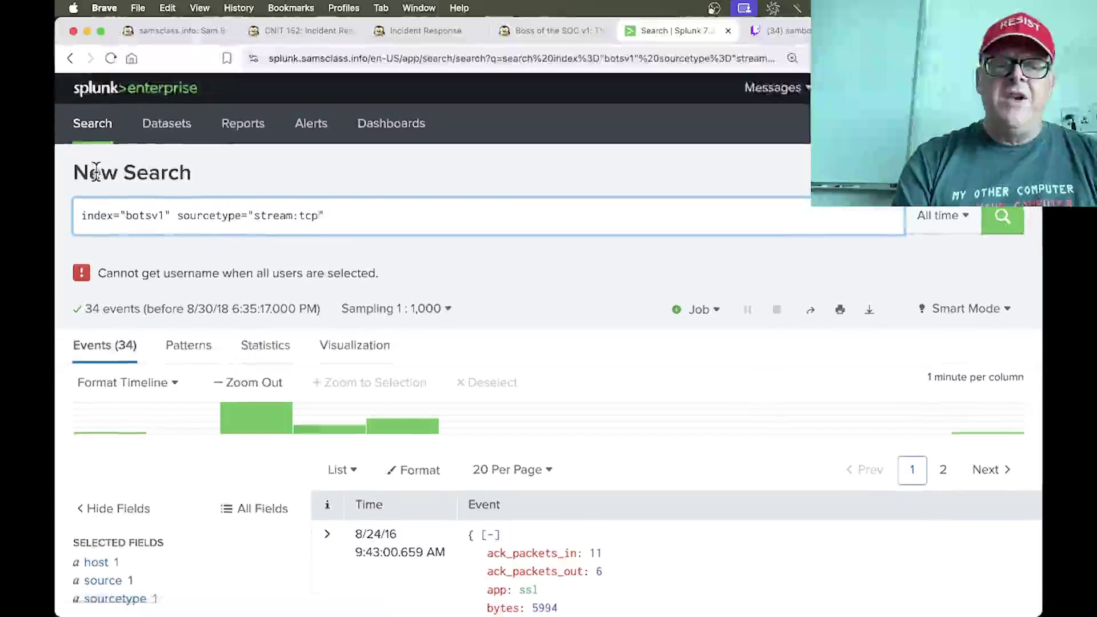
scroll(98, 178, "down", 10)
scroll(96, 169, "up", 10)
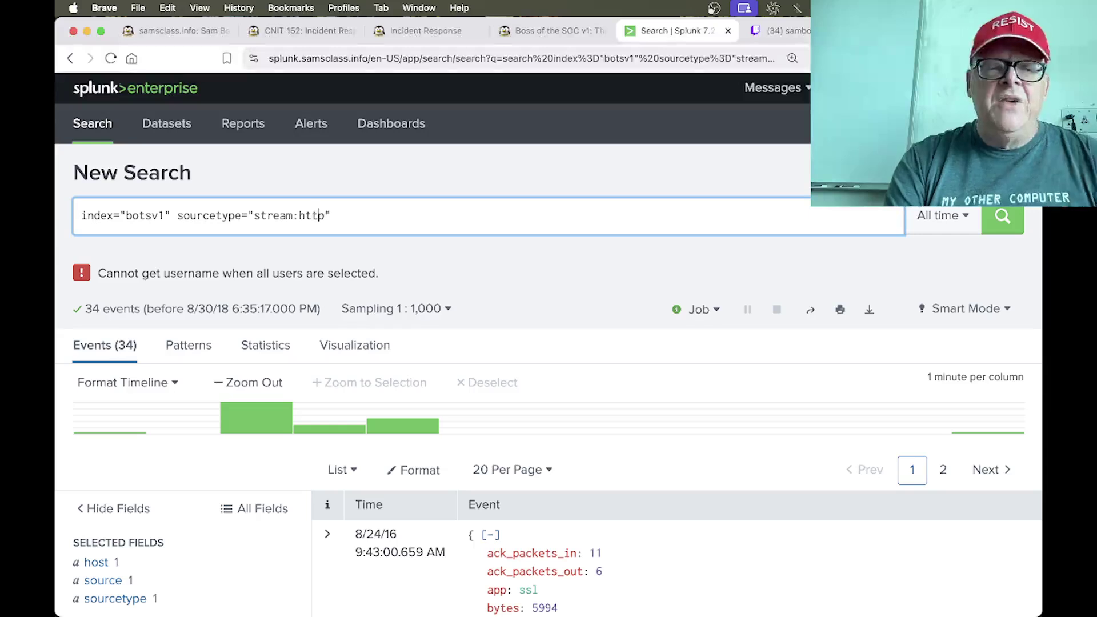
left_click(1007, 212)
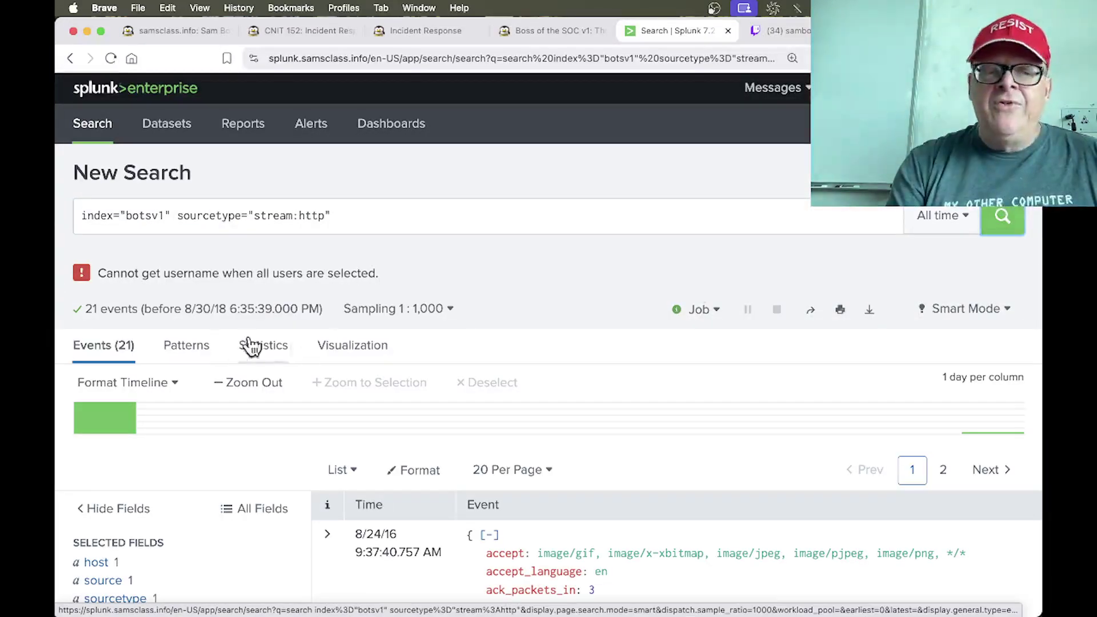
Step: Switch the stream:http search to No Event Sampling
mouse_move(438, 319)
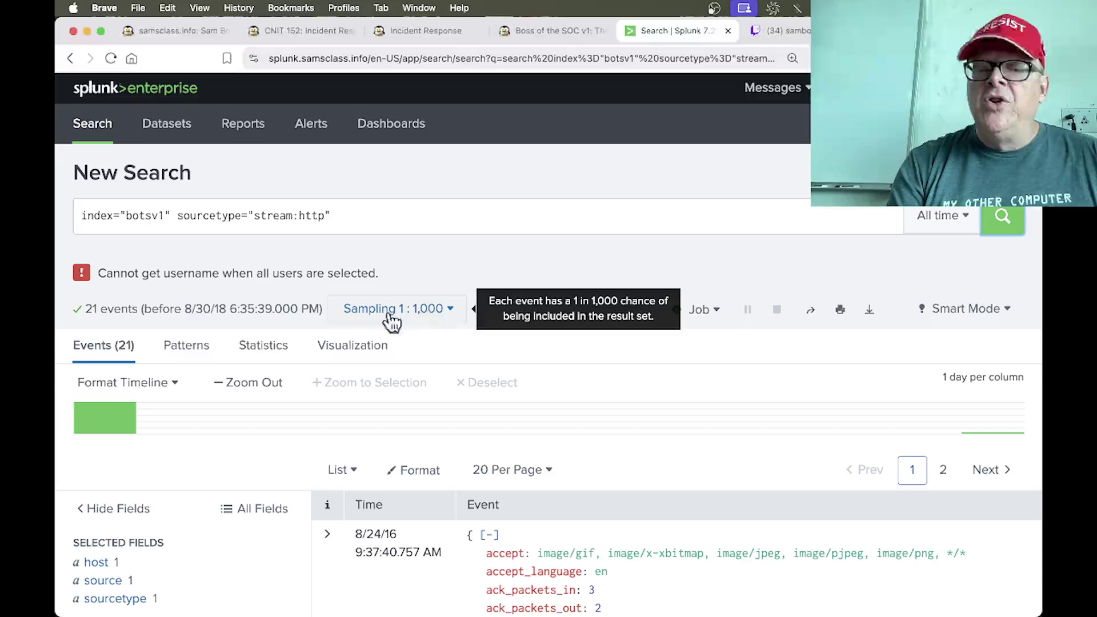
left_click(437, 311)
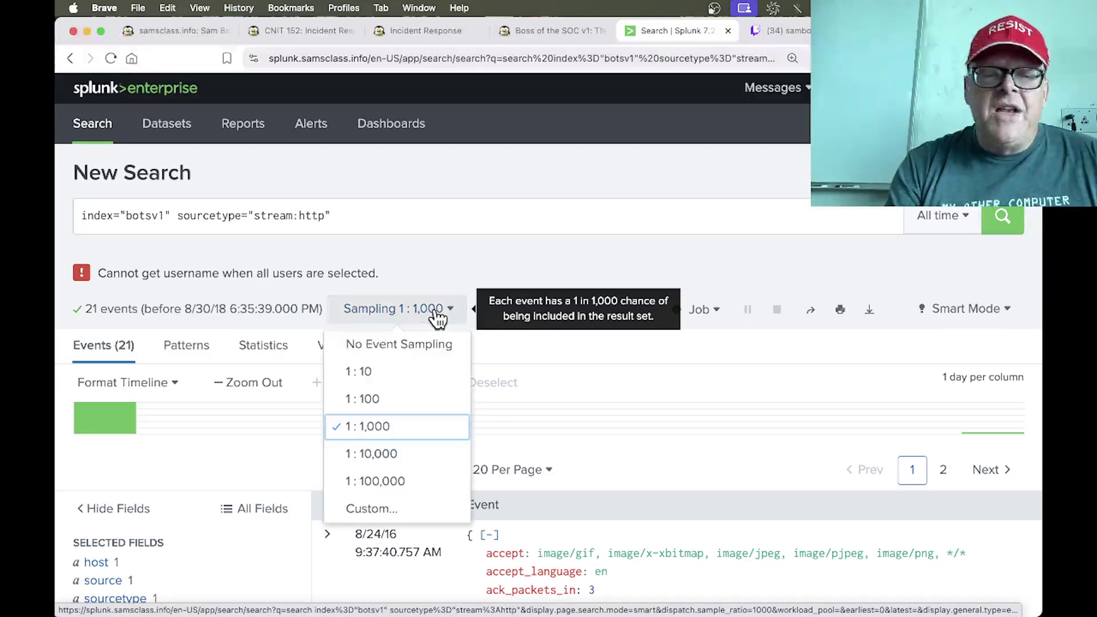
left_click(421, 343)
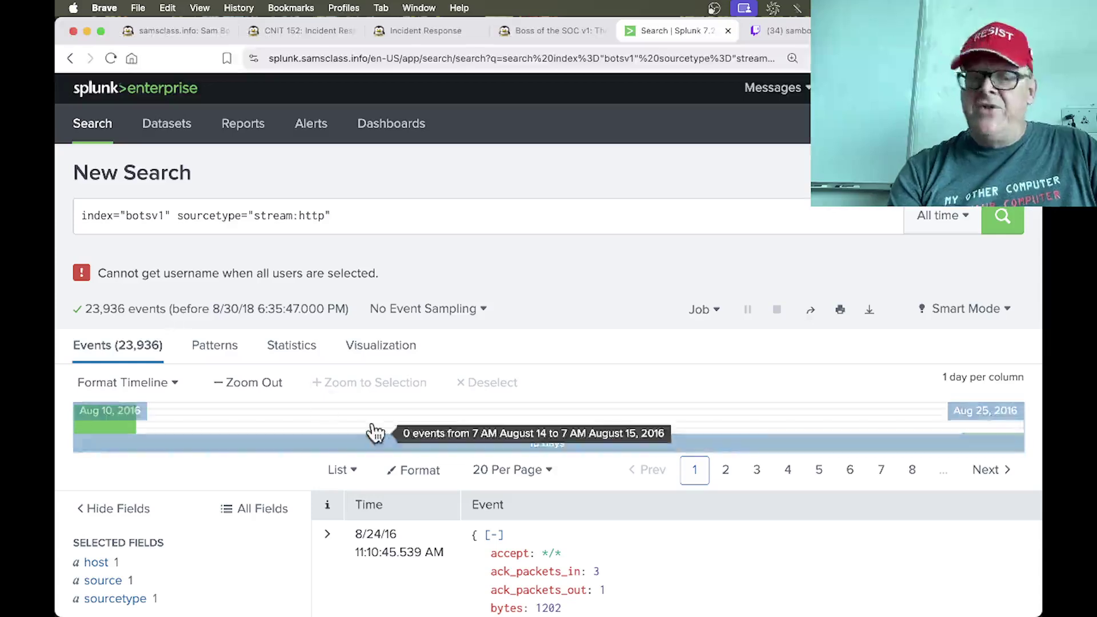
Step: Enlarge the page and examine the first stream:http event's fields, including the client IP, destination headers, request, source headers and URI
scroll(417, 445, "down", 6)
scroll(418, 451, "down", 2)
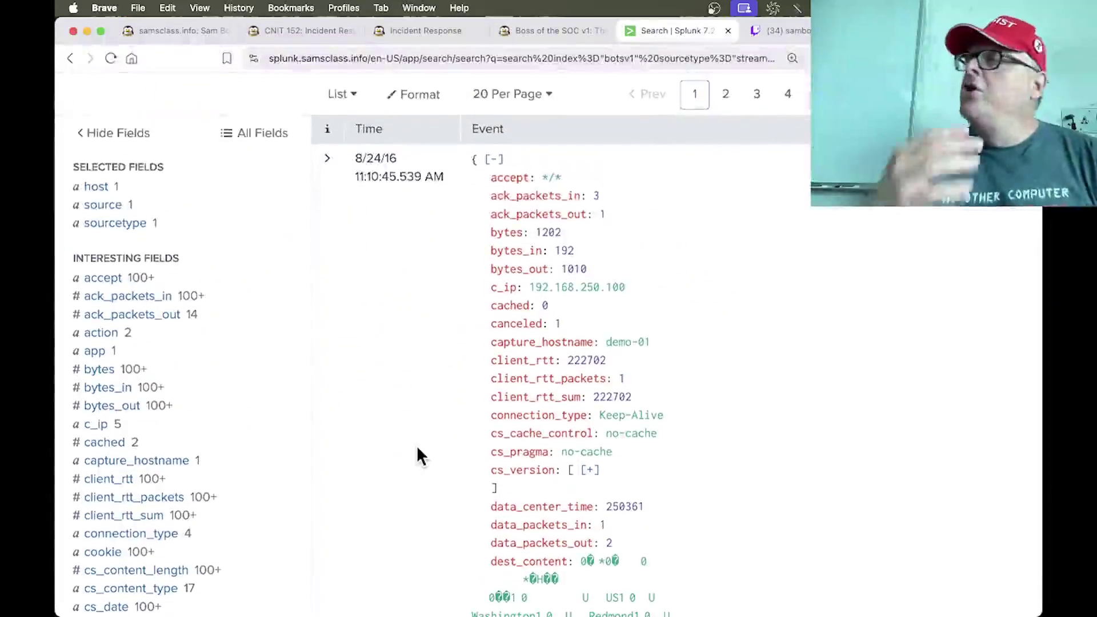
scroll(653, 469, "down", 1)
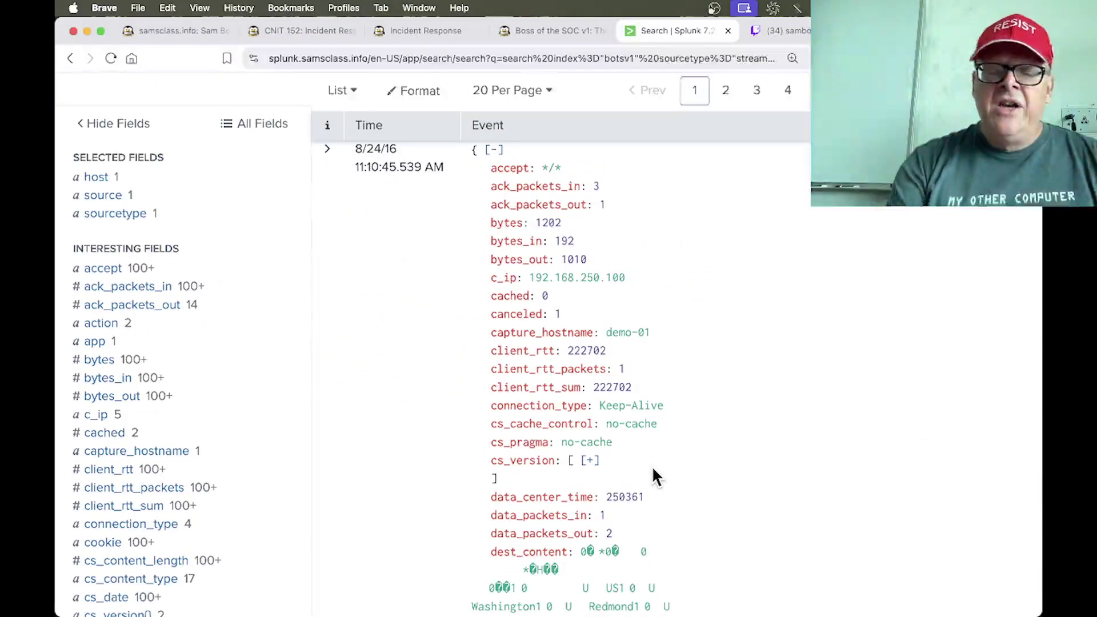
key("super+plus")
scroll(653, 469, "down", 4)
scroll(654, 469, "up", 3)
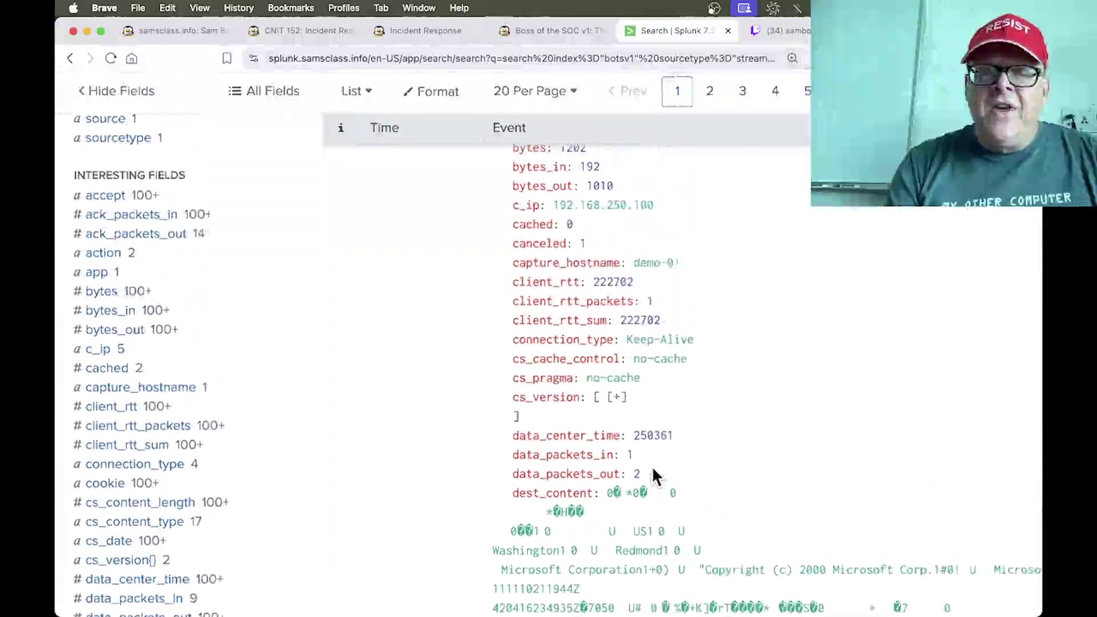
scroll(653, 474, "up", 1)
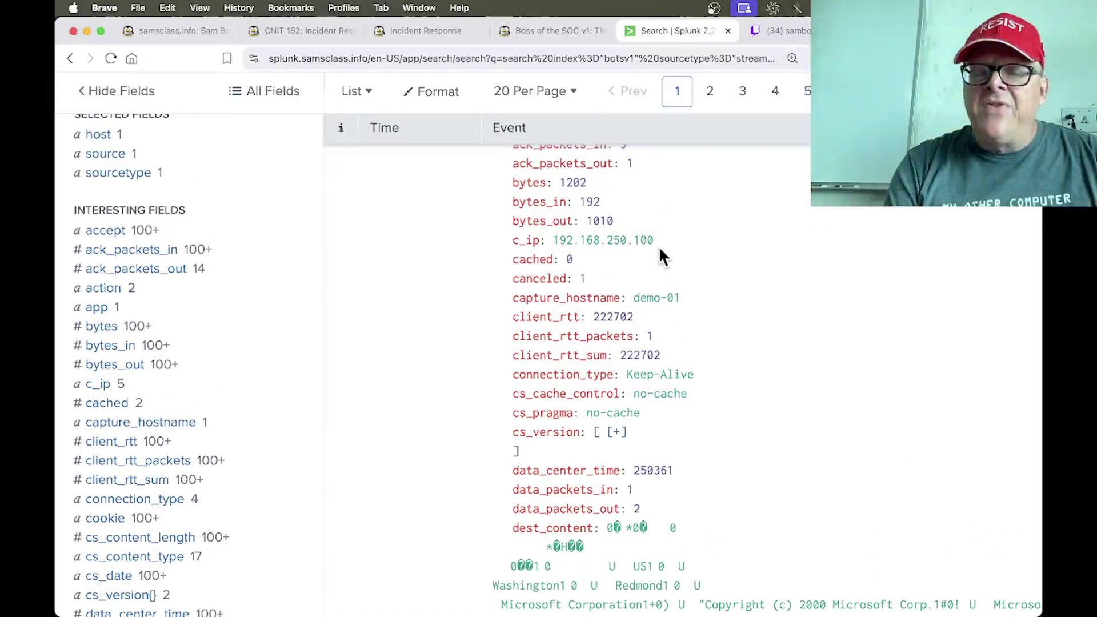
scroll(660, 251, "down", 8)
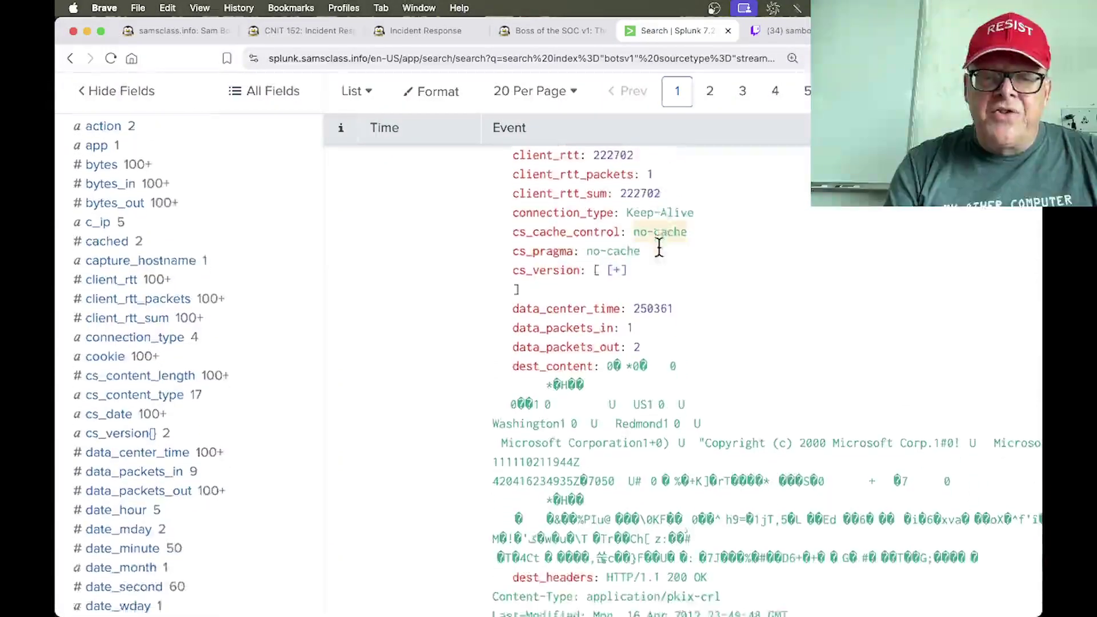
scroll(660, 249, "down", 4)
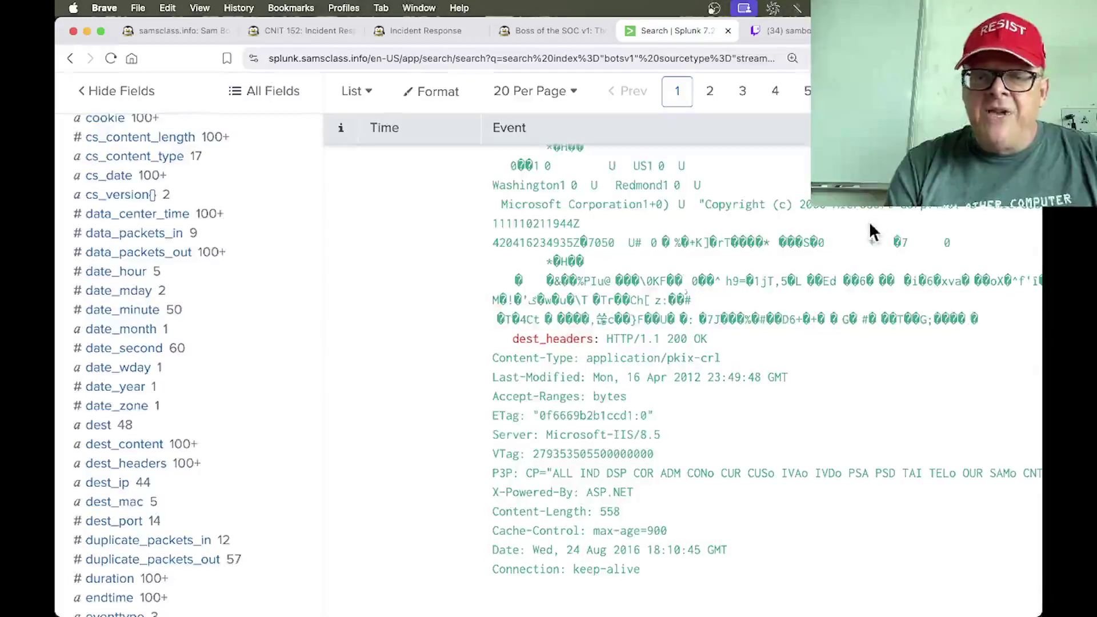
scroll(869, 232, "down", 6)
scroll(869, 233, "up", 3)
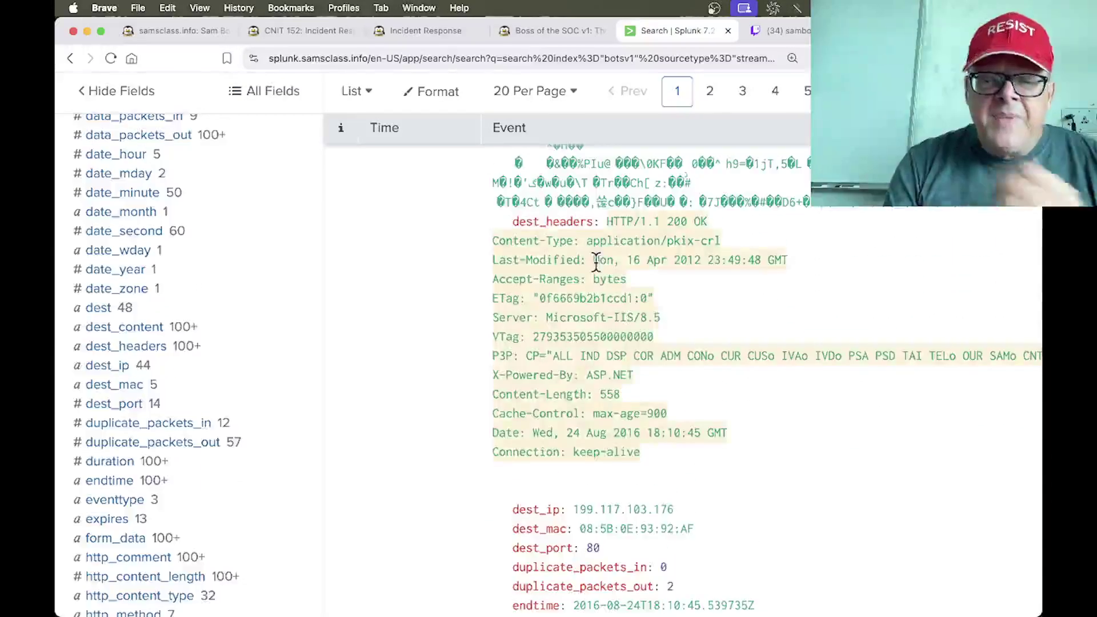
scroll(596, 262, "down", 18)
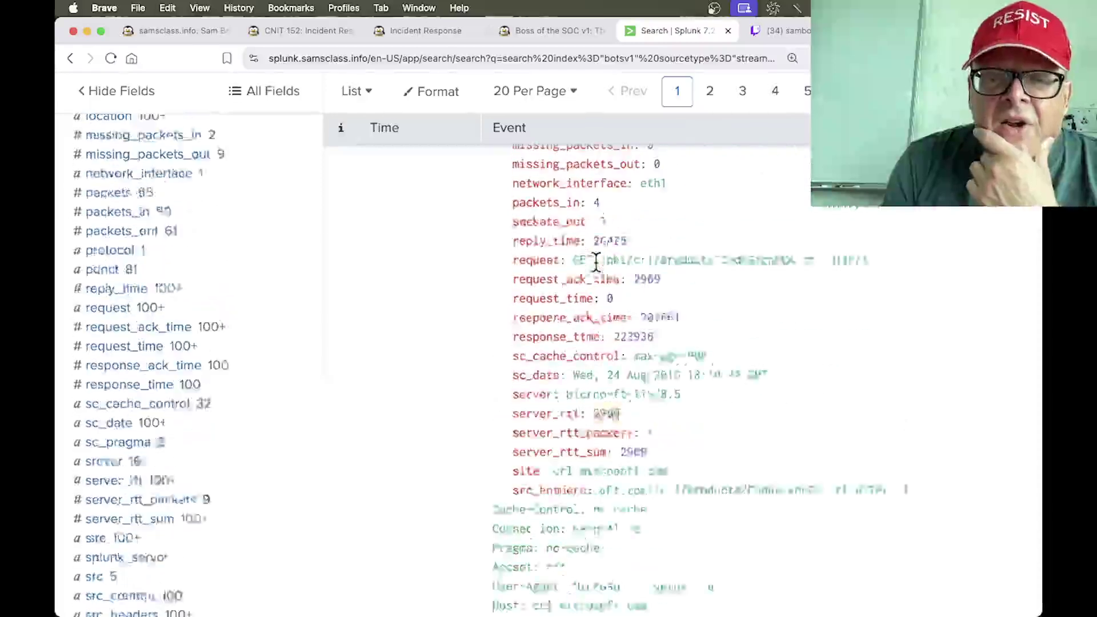
scroll(595, 263, "up", 1)
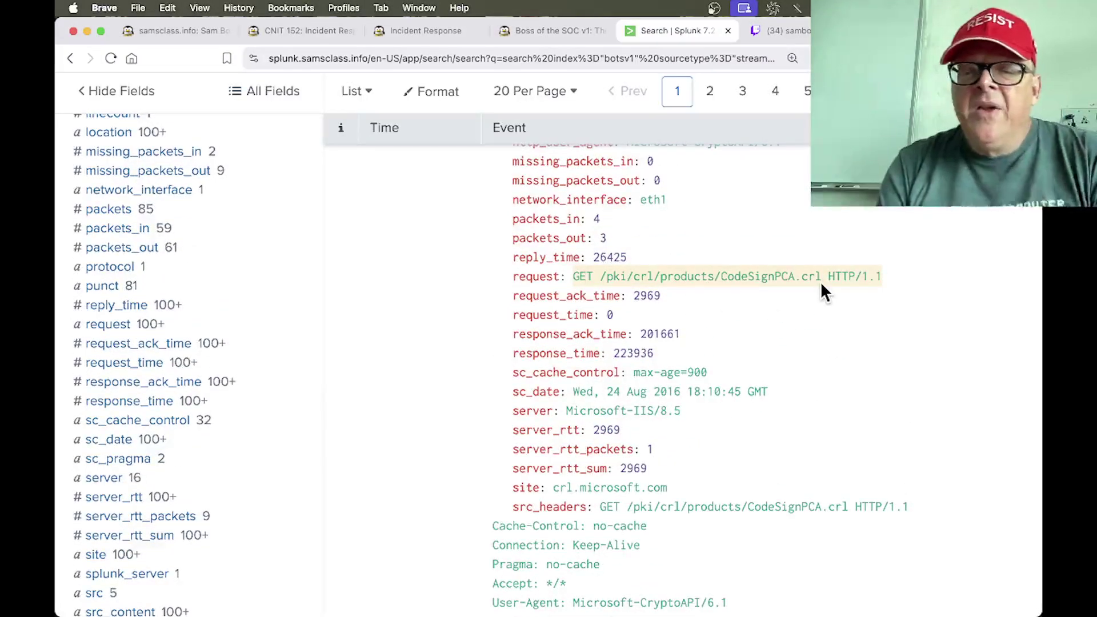
scroll(822, 284, "down", 2)
scroll(750, 282, "down", 6)
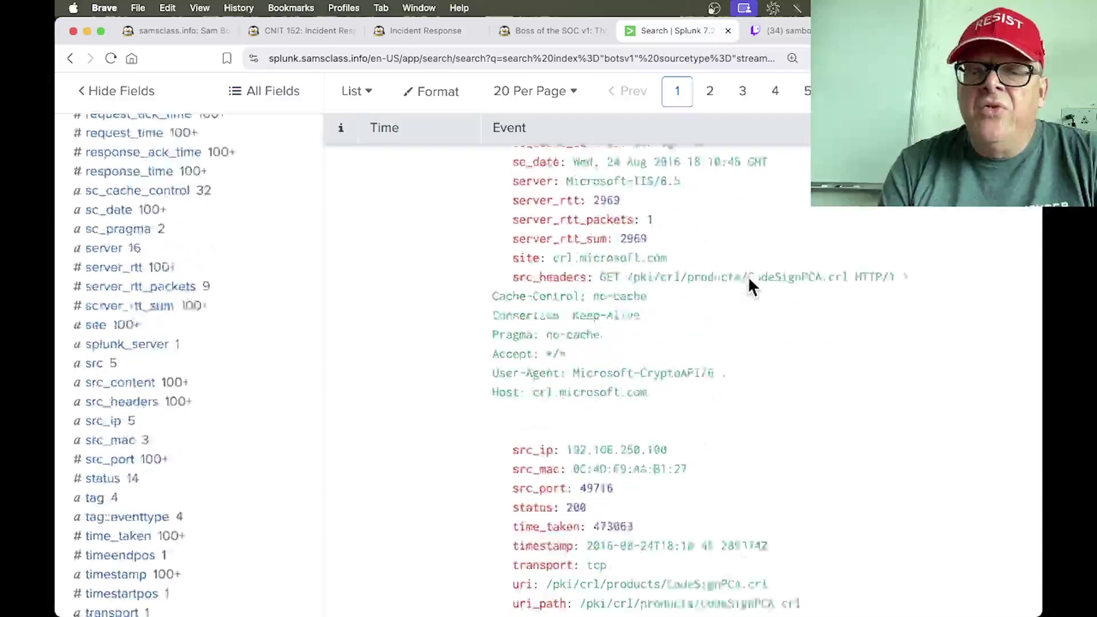
scroll(752, 285, "down", 9)
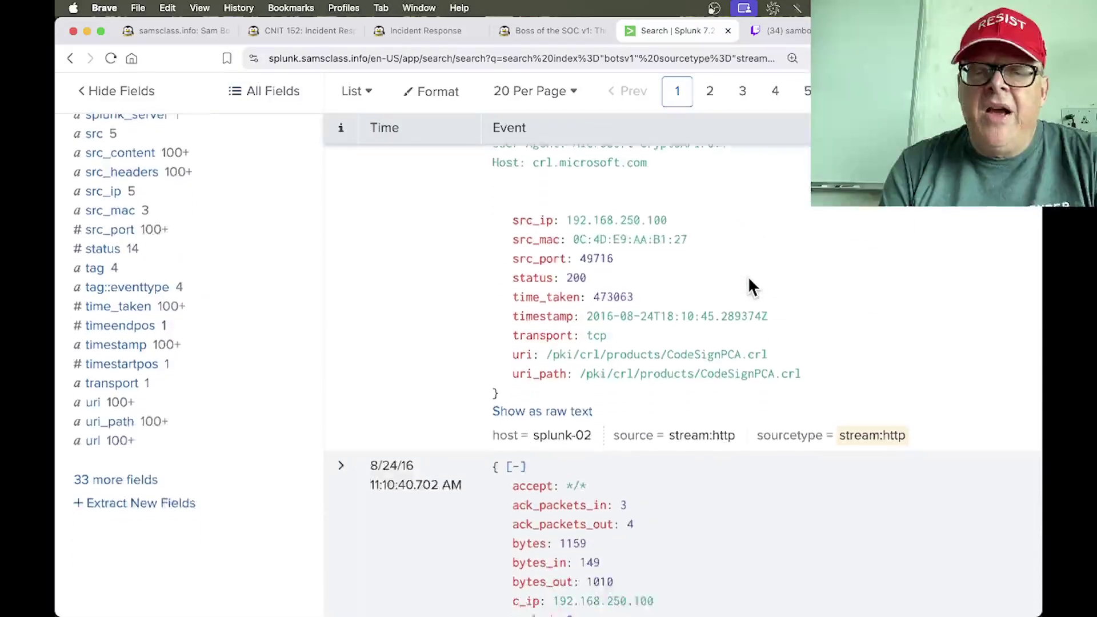
Step: Look through the following stream:http events, comparing their response headers, full request paths, sites and source IPs
scroll(751, 285, "down", 13)
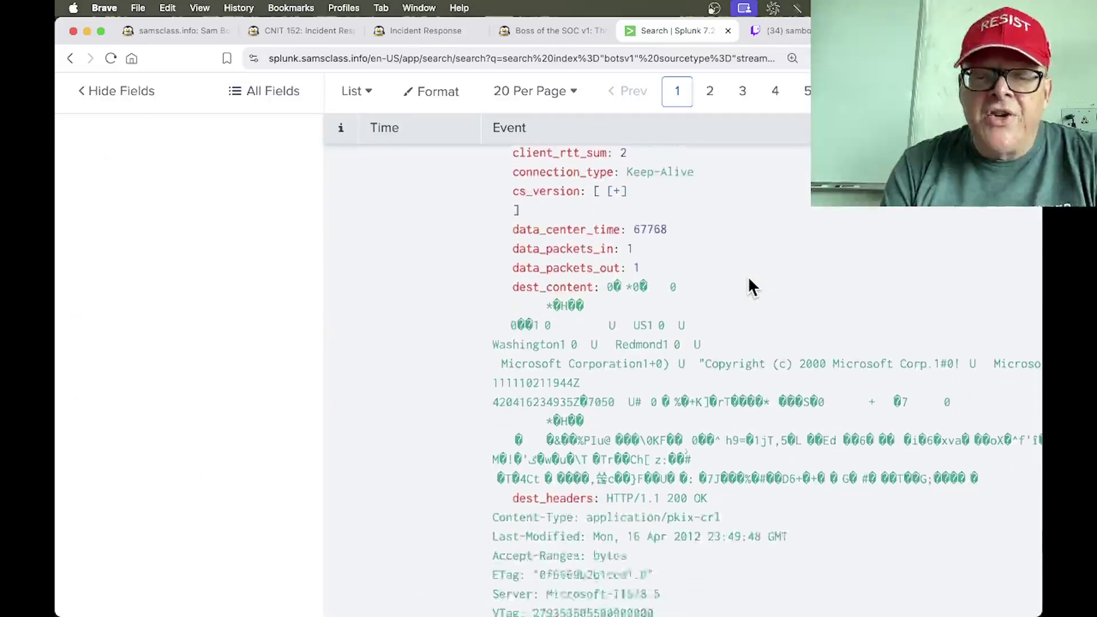
scroll(751, 286, "down", 10)
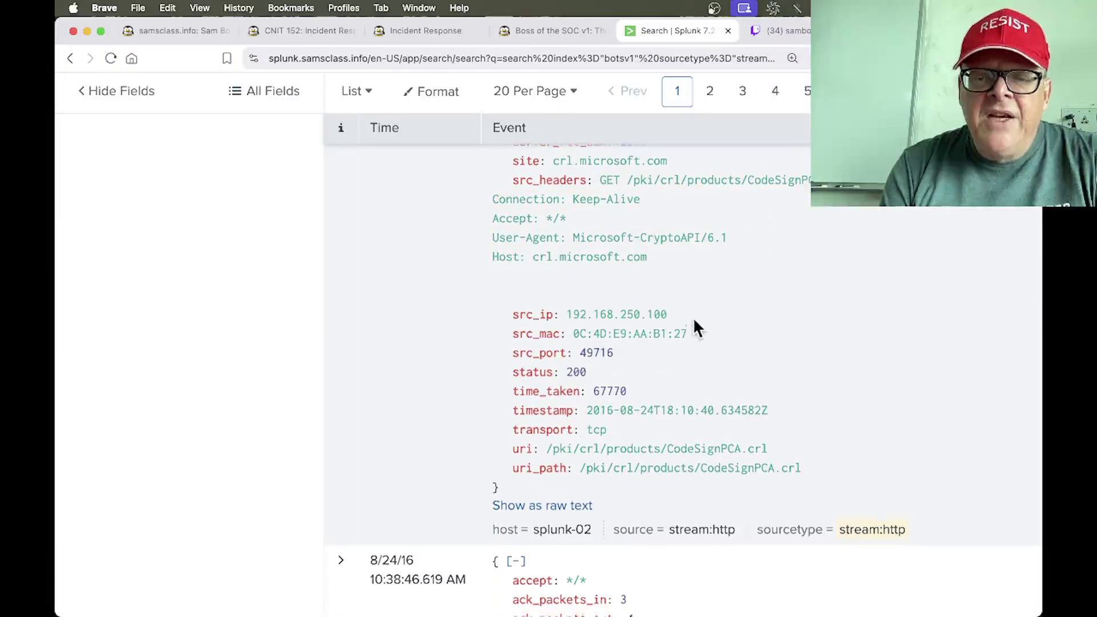
scroll(694, 325, "down", 14)
scroll(694, 326, "up", 1)
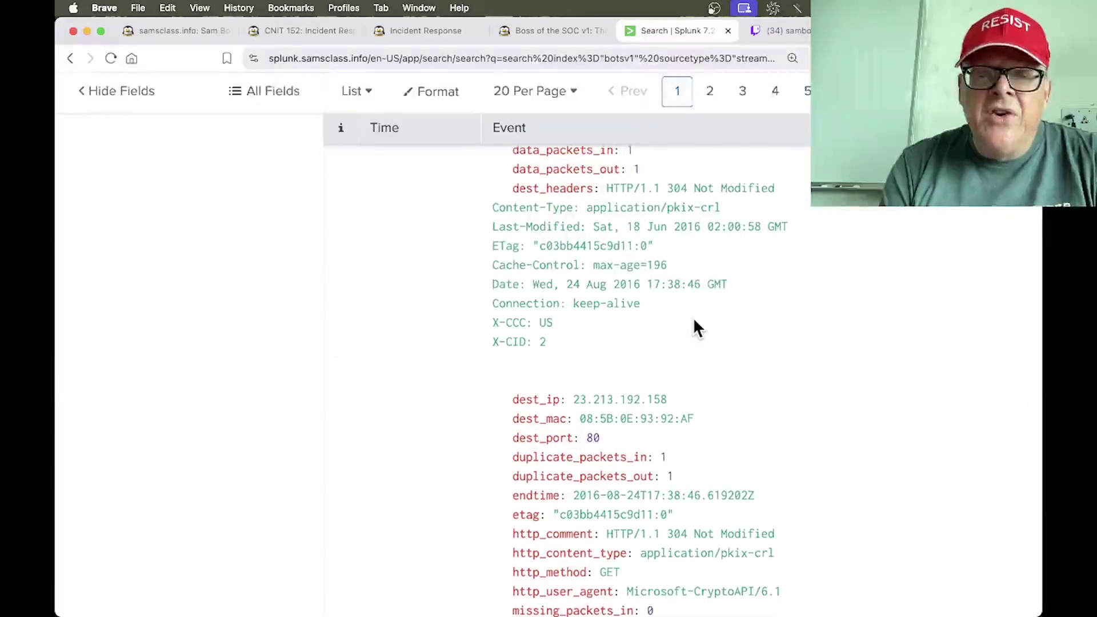
scroll(745, 262, "down", 7)
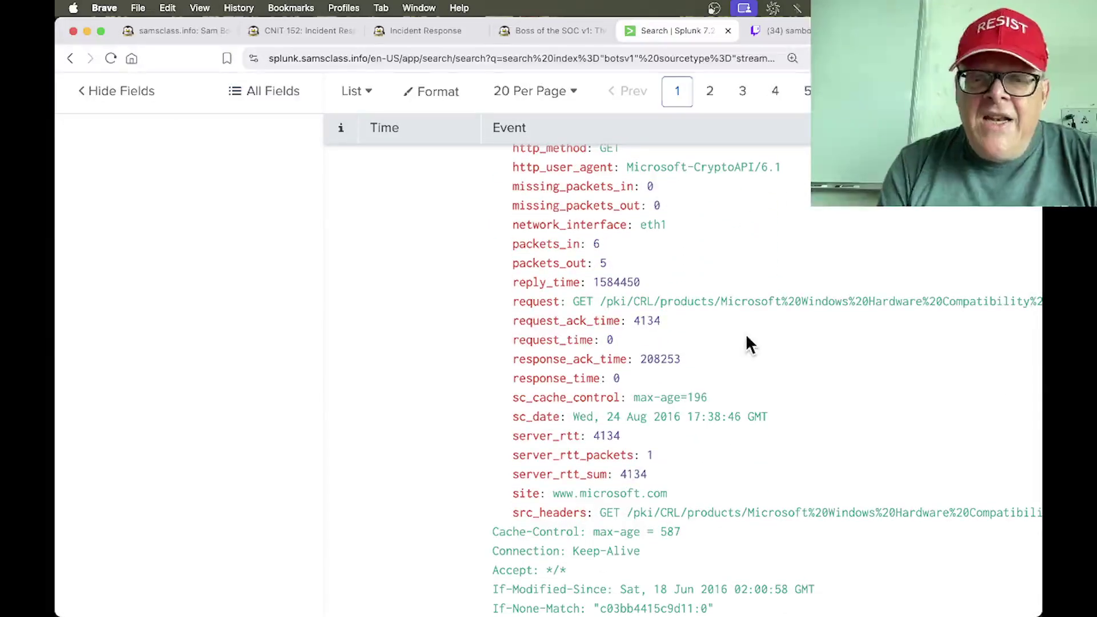
scroll(781, 324, "right", 5)
scroll(782, 330, "right", 3)
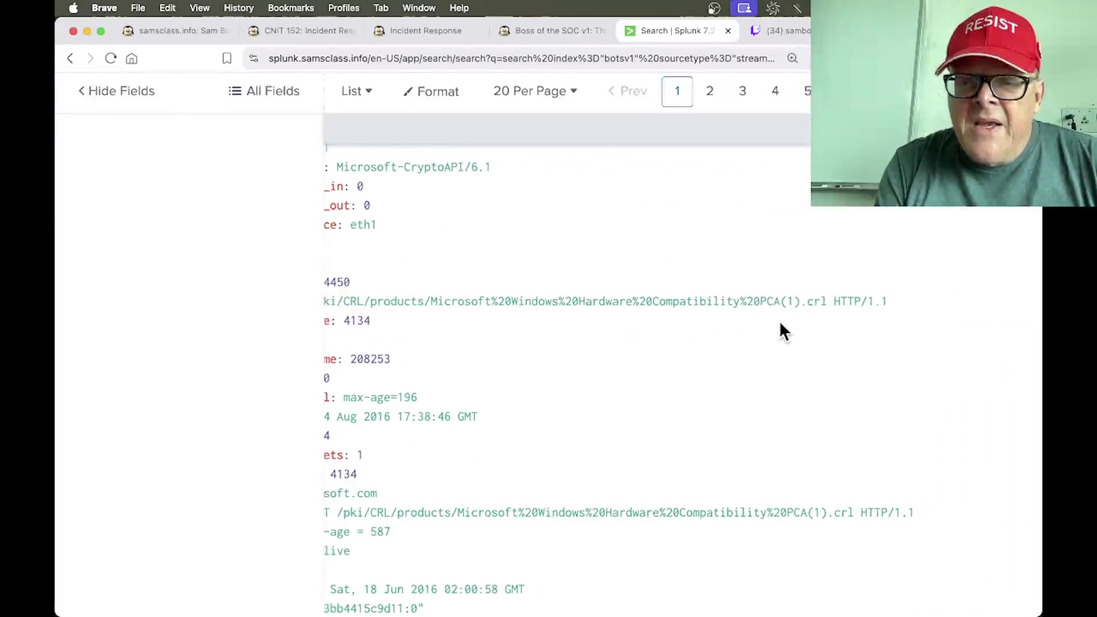
scroll(749, 321, "left", 7)
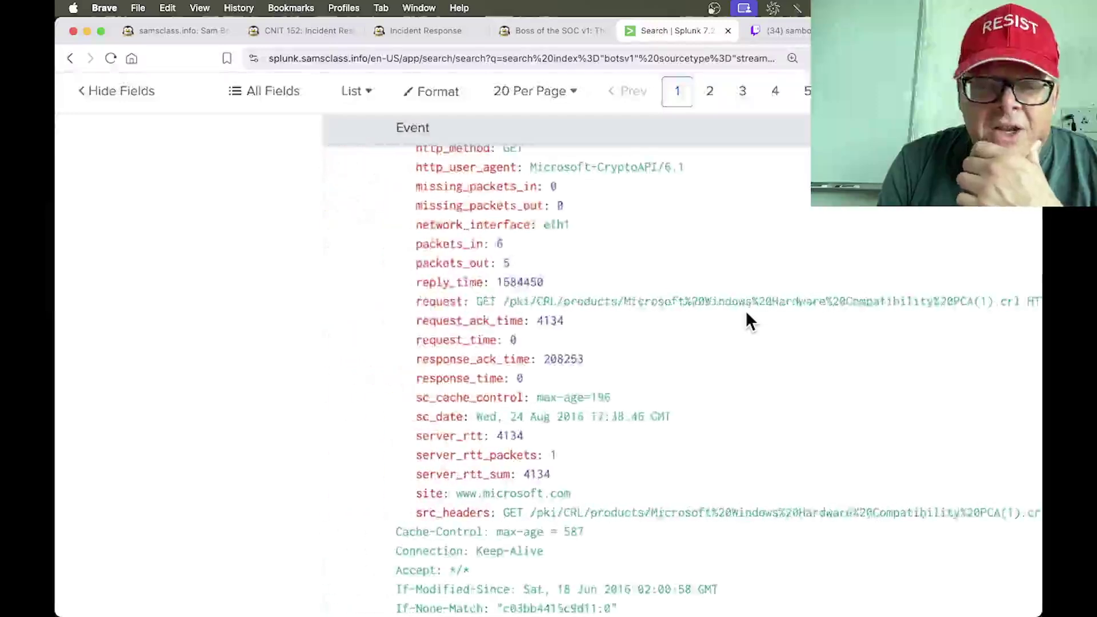
scroll(749, 321, "down", 3)
scroll(747, 314, "down", 15)
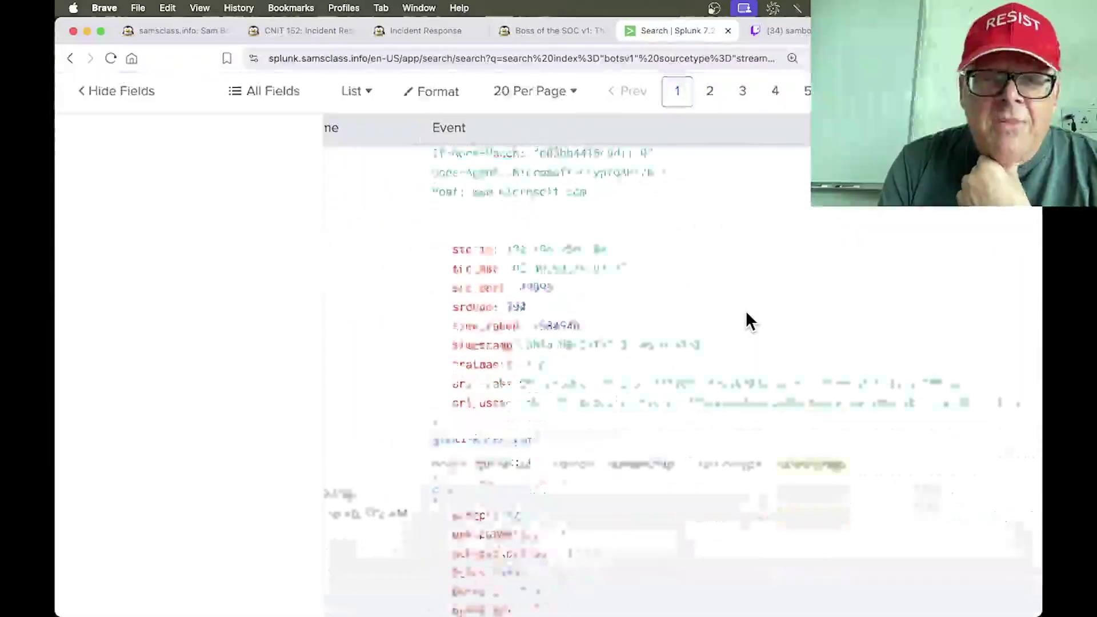
scroll(747, 313, "down", 15)
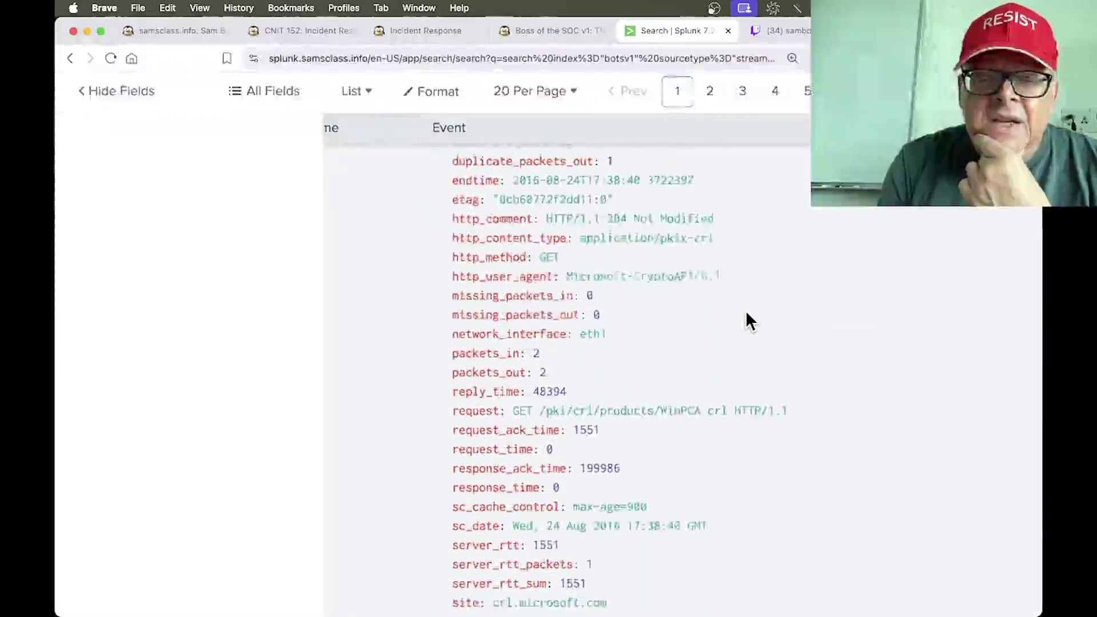
scroll(747, 313, "down", 10)
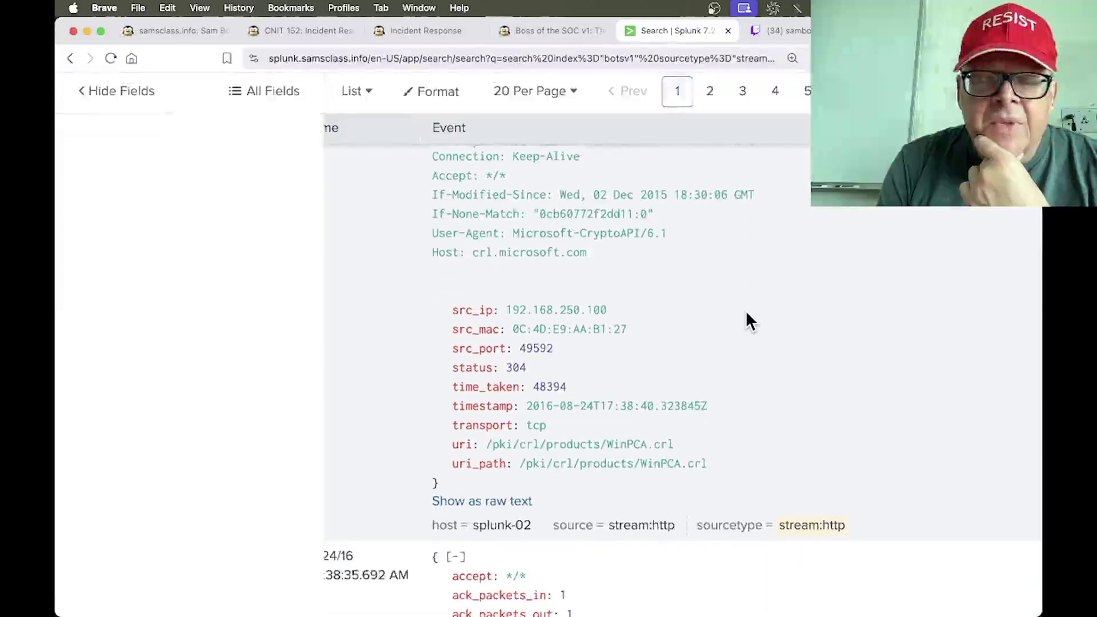
scroll(745, 310, "down", 1)
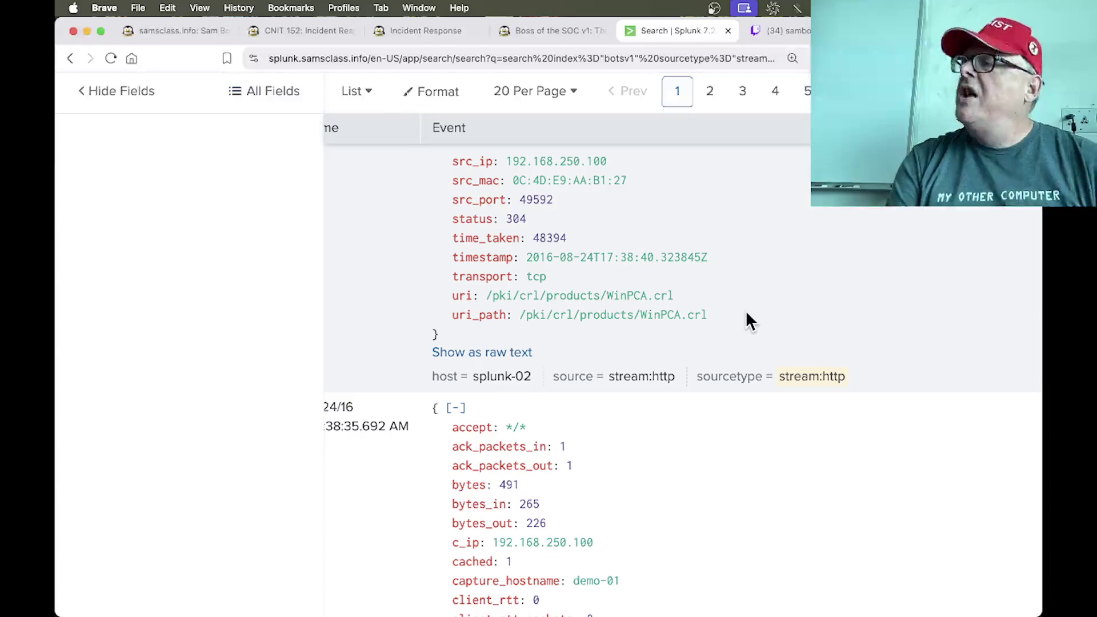
Step: Add the search term imreallynotbatman.com to the end of the stream:http query
scroll(746, 310, "down", 10)
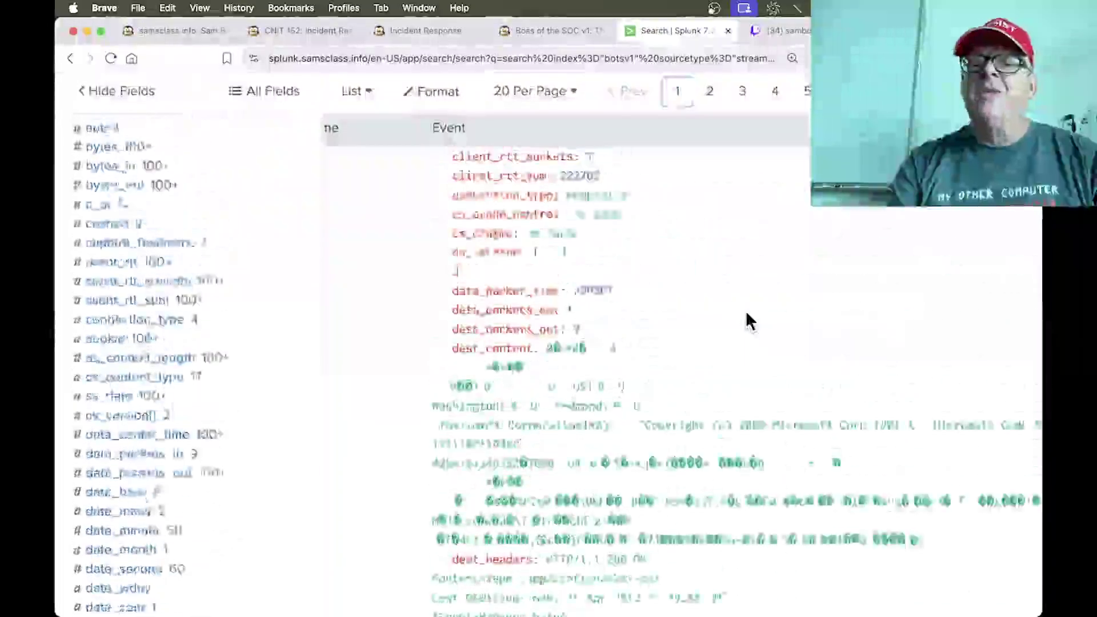
scroll(746, 310, "up", 15)
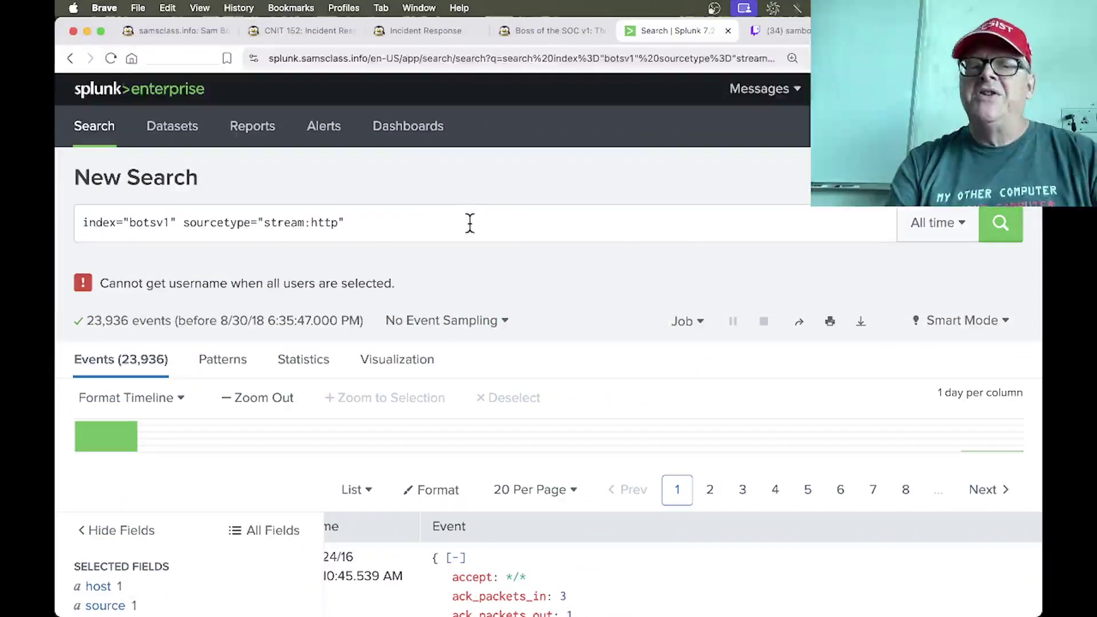
left_click(468, 225)
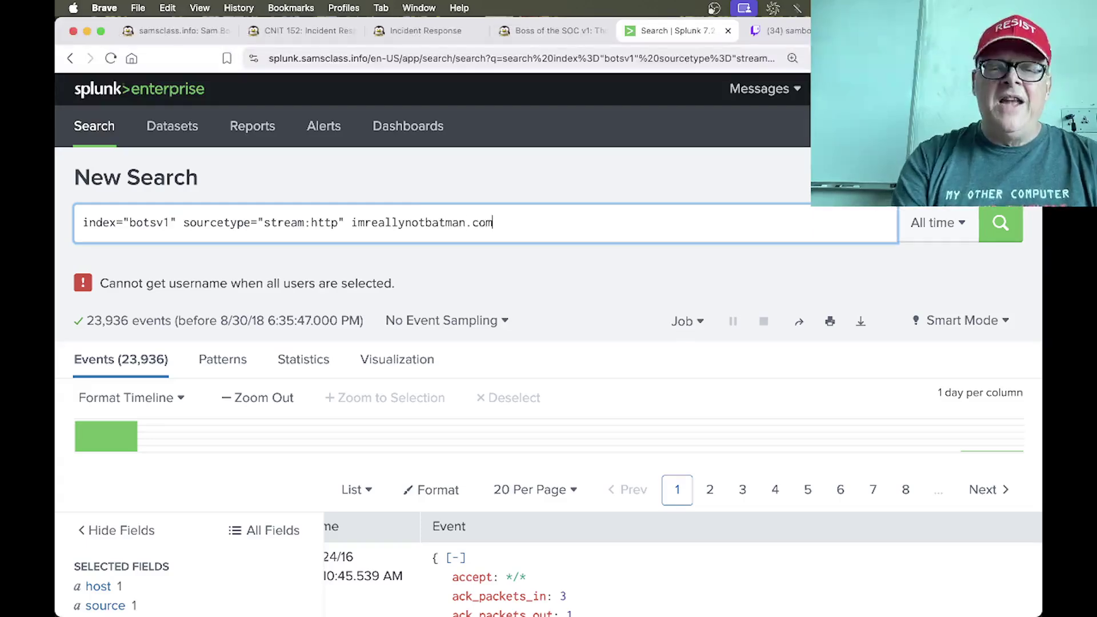
Step: Return to the Boss of the SOC v1 instructions and find the section on viewing HTTP events for imreallynotbatman.com
left_click(550, 31)
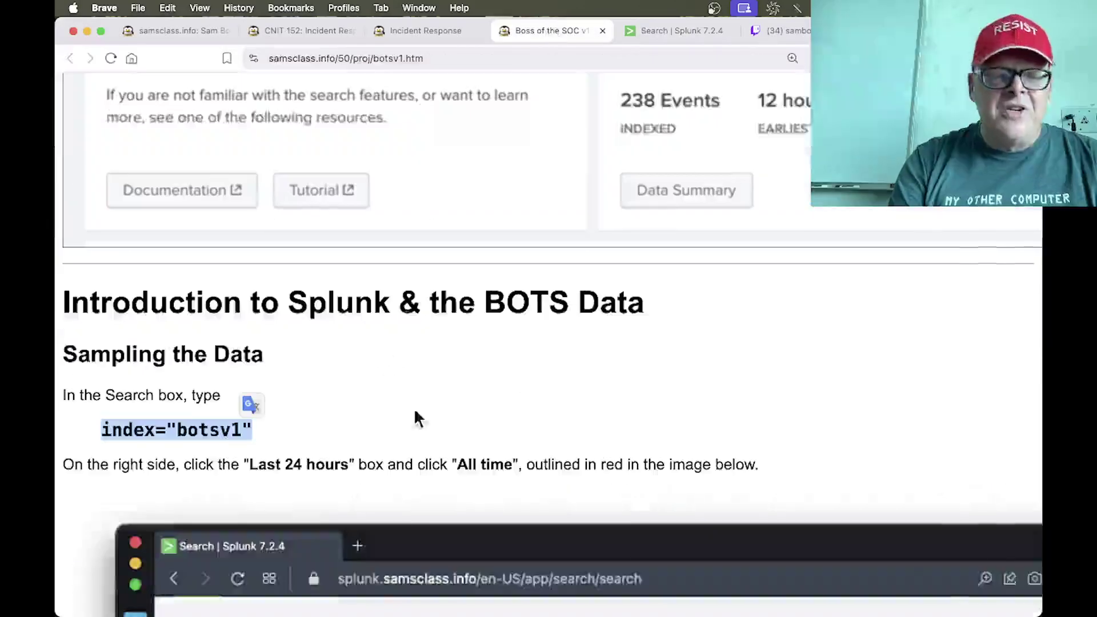
scroll(424, 411, "down", 10)
scroll(424, 412, "down", 15)
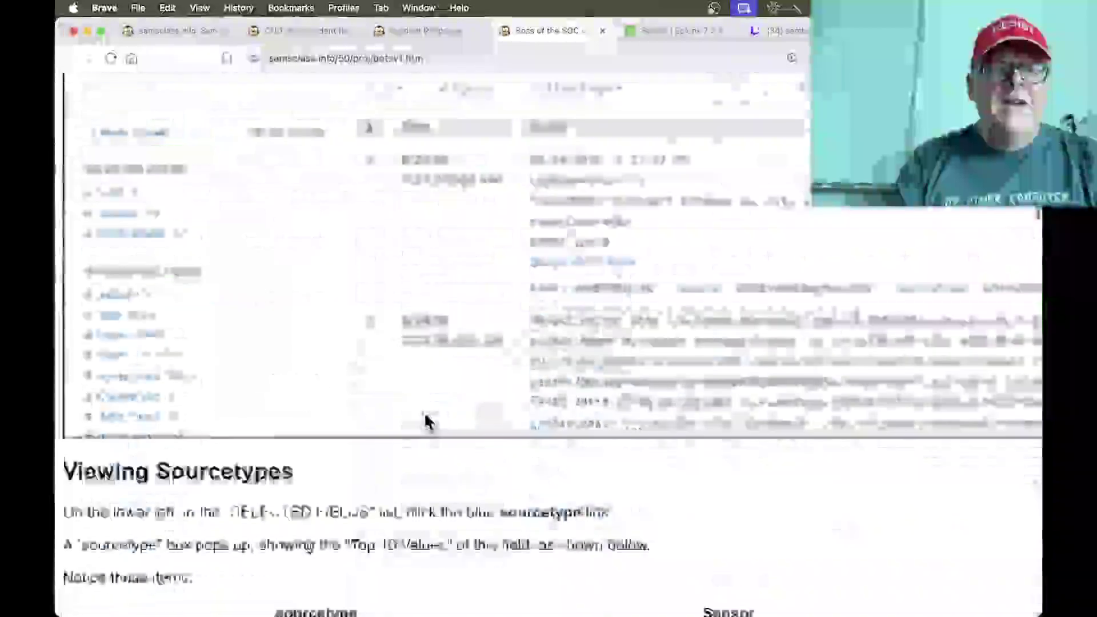
scroll(425, 423, "up", 2)
scroll(425, 422, "down", 15)
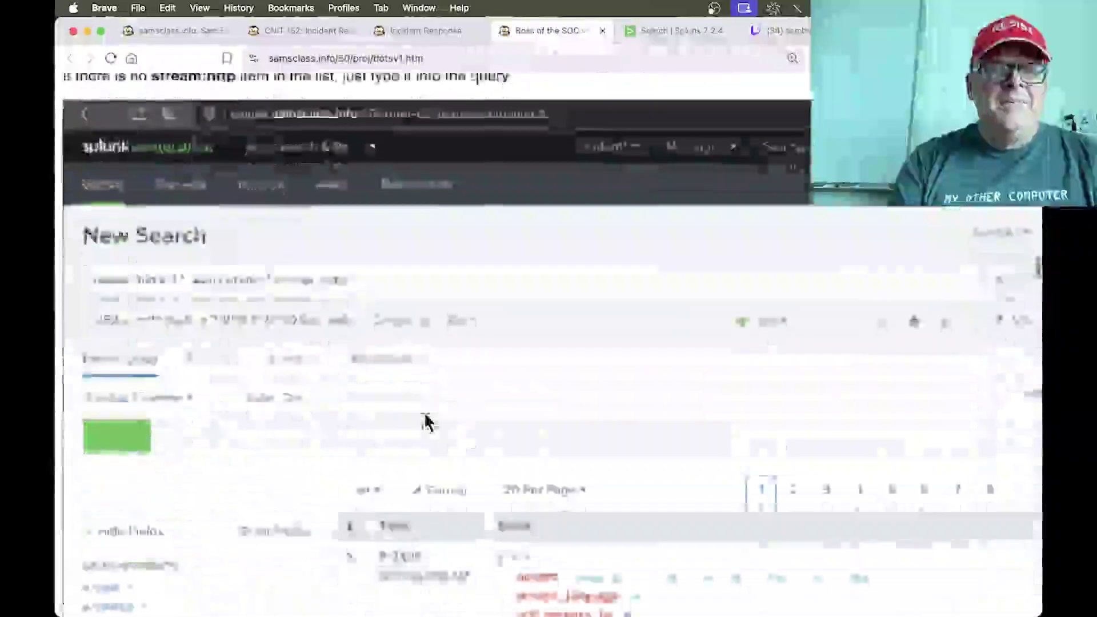
scroll(427, 423, "up", 3)
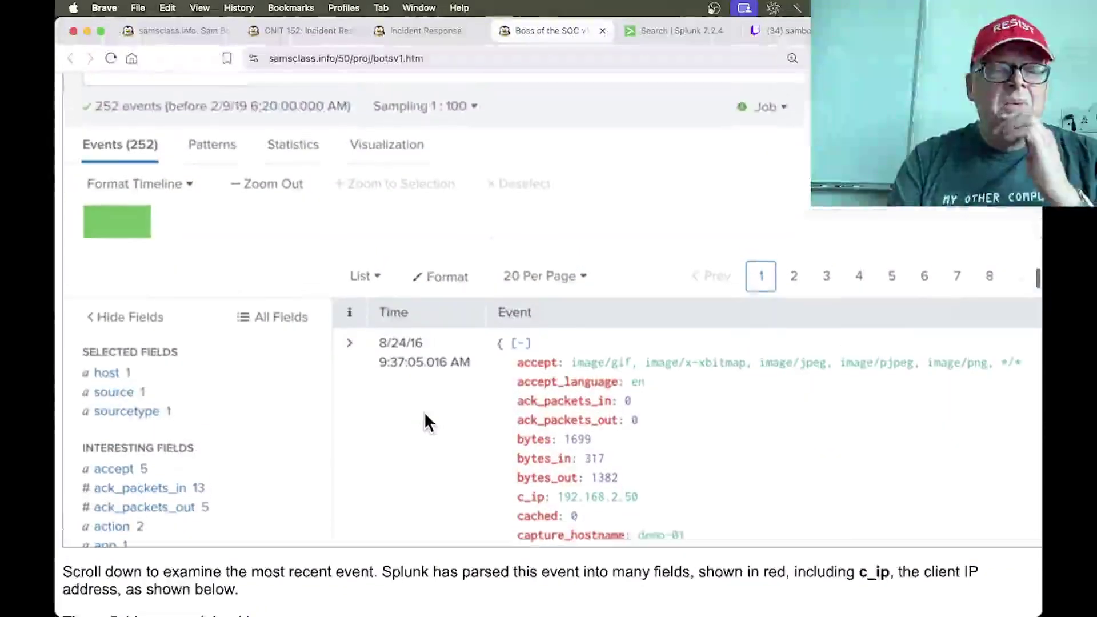
scroll(428, 423, "down", 6)
scroll(424, 411, "down", 8)
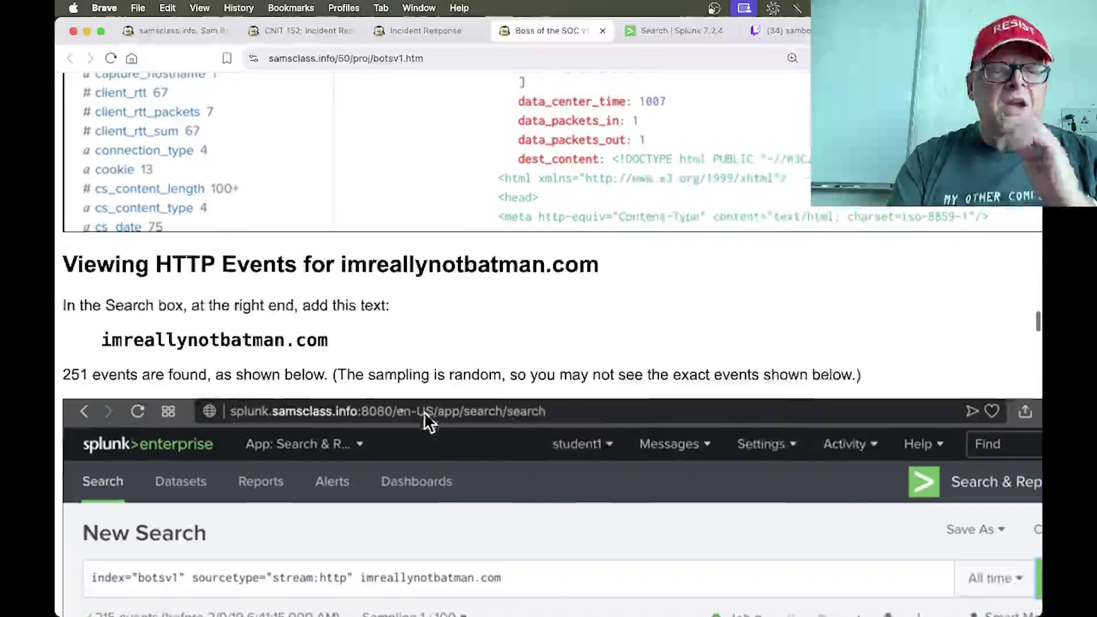
Step: Go back to the Splunk search and run the stream:http query for imreallynotbatman.com over all time
key("super+Tab")
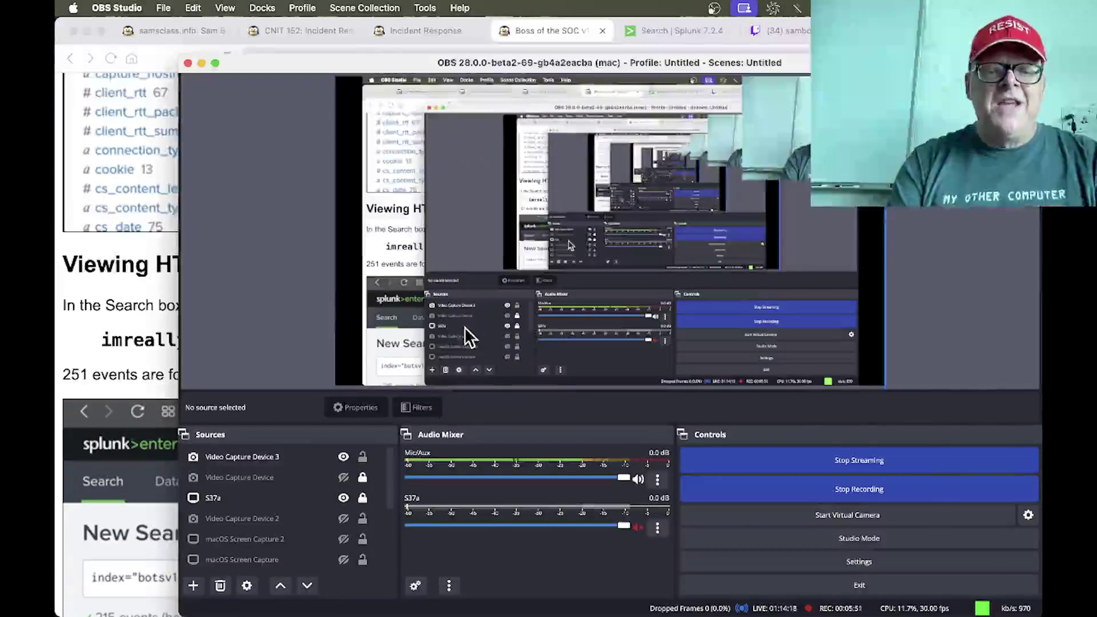
key("super+Tab")
left_click(669, 35)
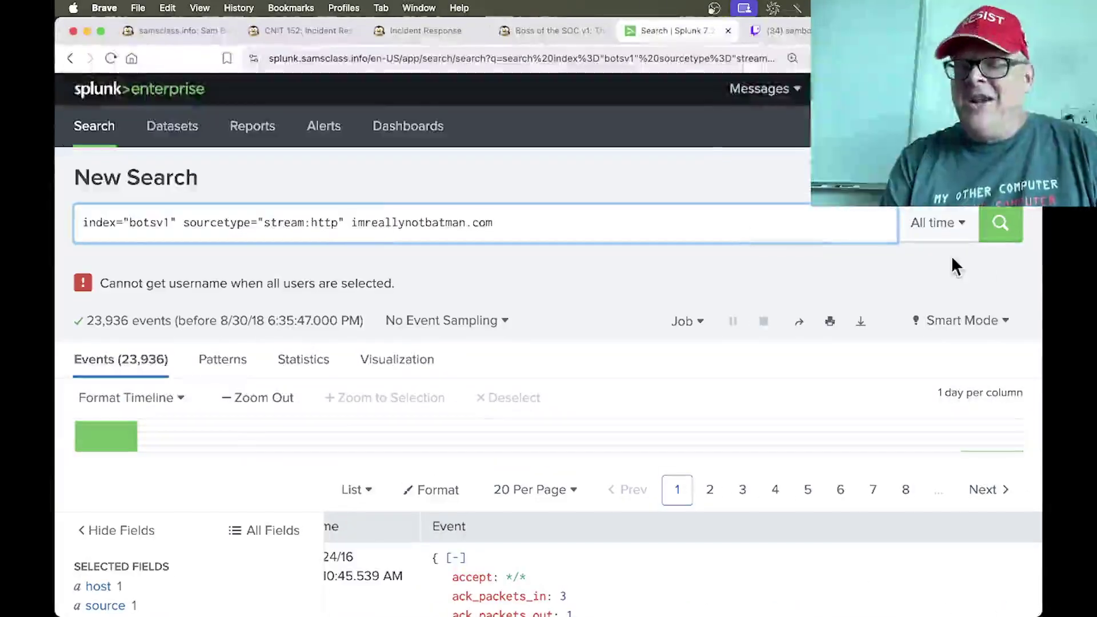
left_click(1000, 244)
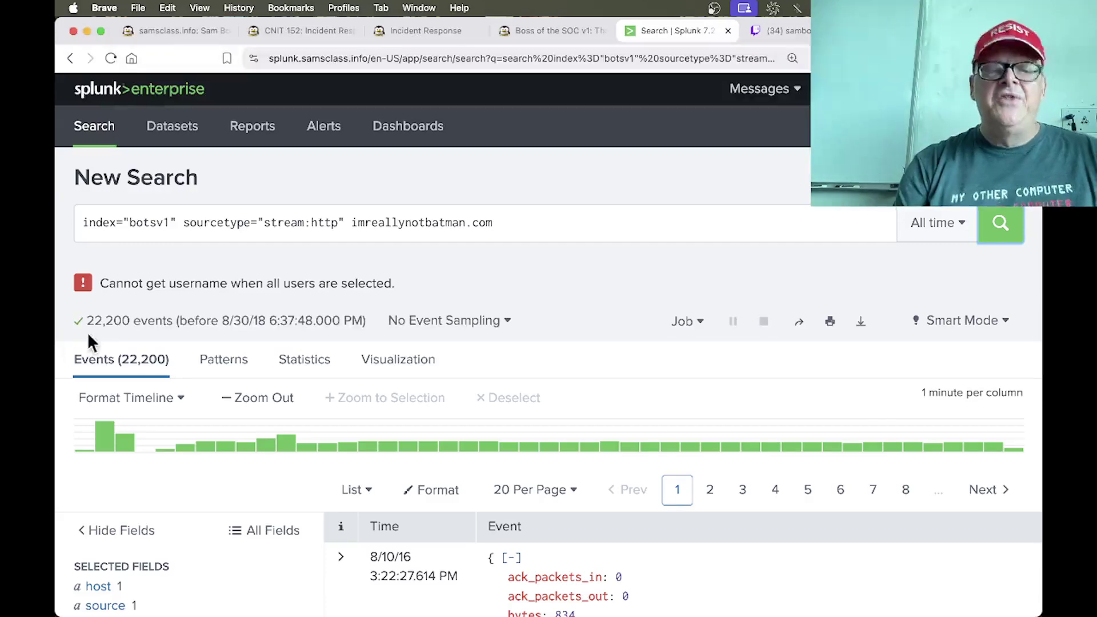
Step: Examine the first imreallynotbatman.com event's fields, including the client IP, request, source content, source headers, source IP and status
scroll(385, 382, "down", 10)
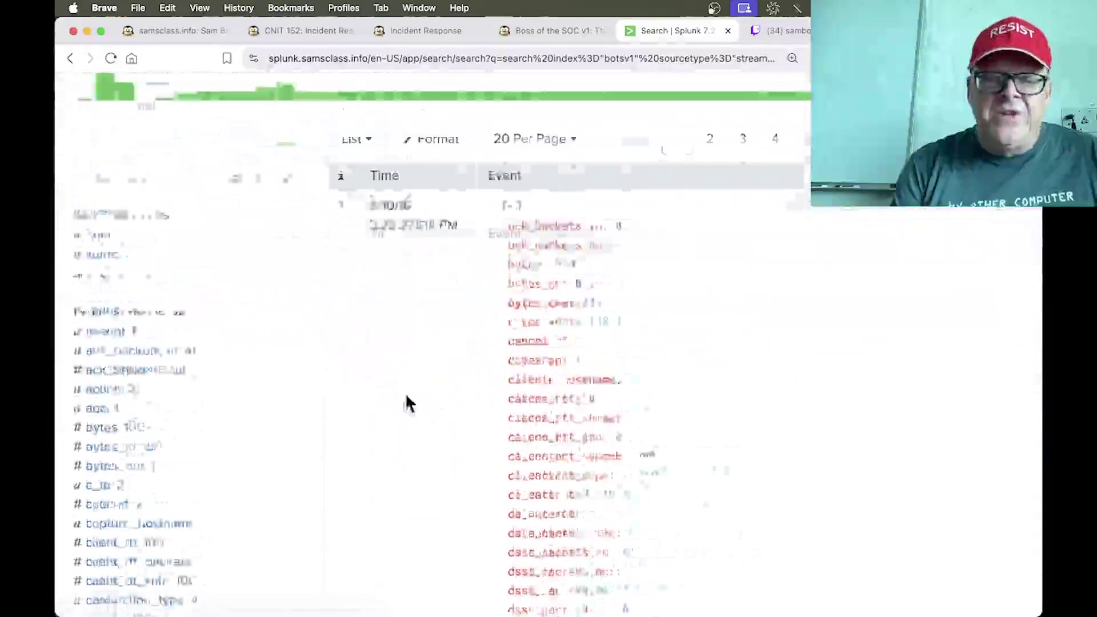
scroll(582, 485, "down", 6)
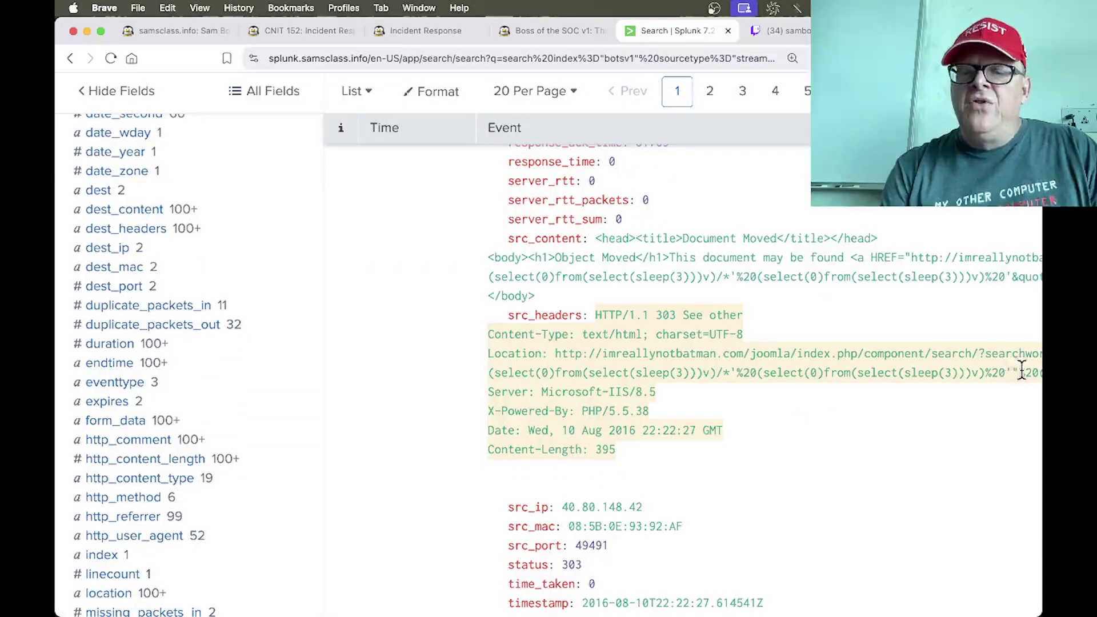
scroll(1021, 370, "right", 3)
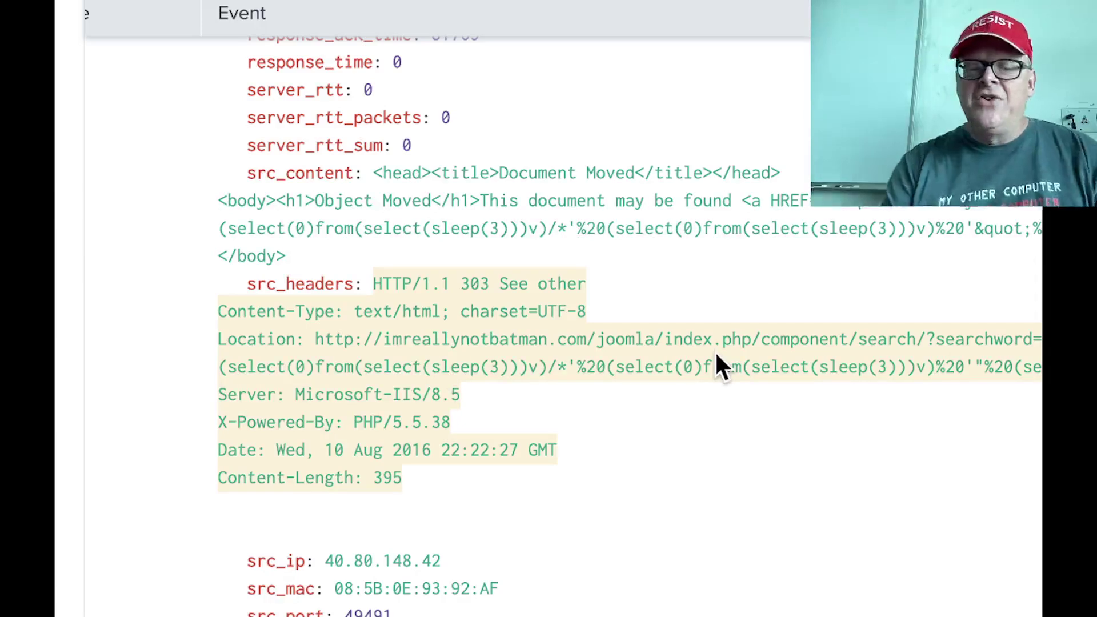
scroll(718, 359, "down", 7)
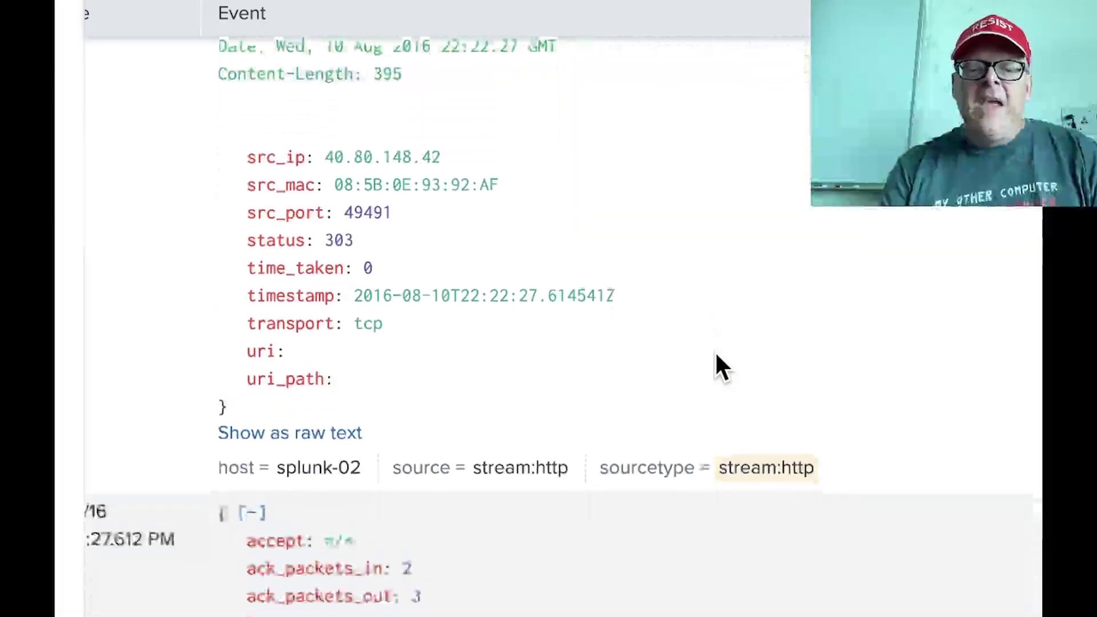
scroll(717, 358, "up", 8)
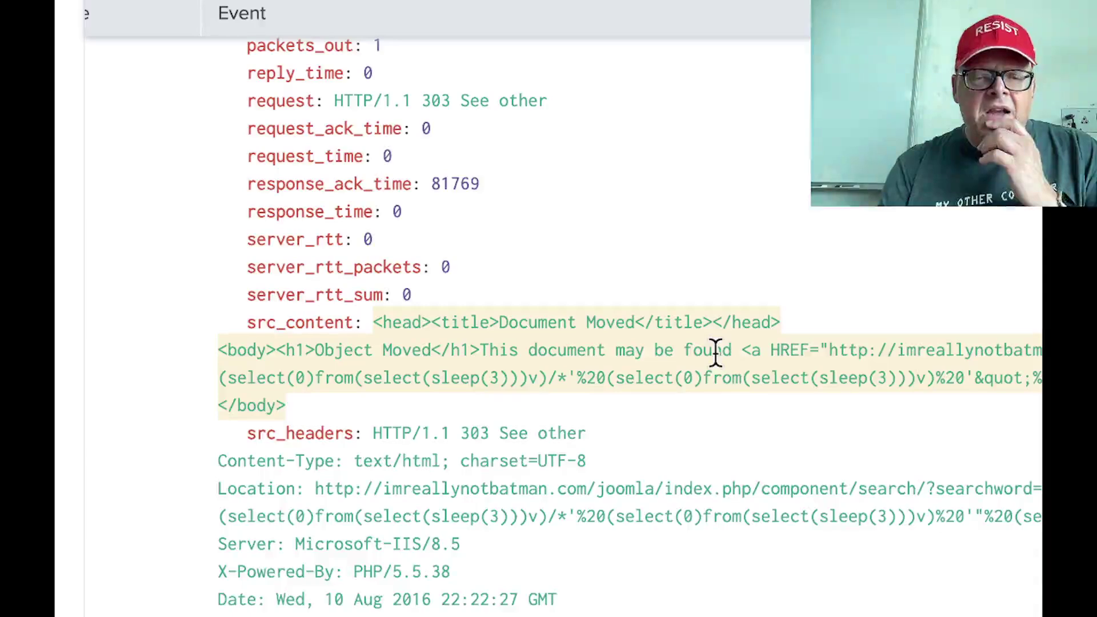
scroll(716, 353, "down", 4)
scroll(718, 363, "up", 8)
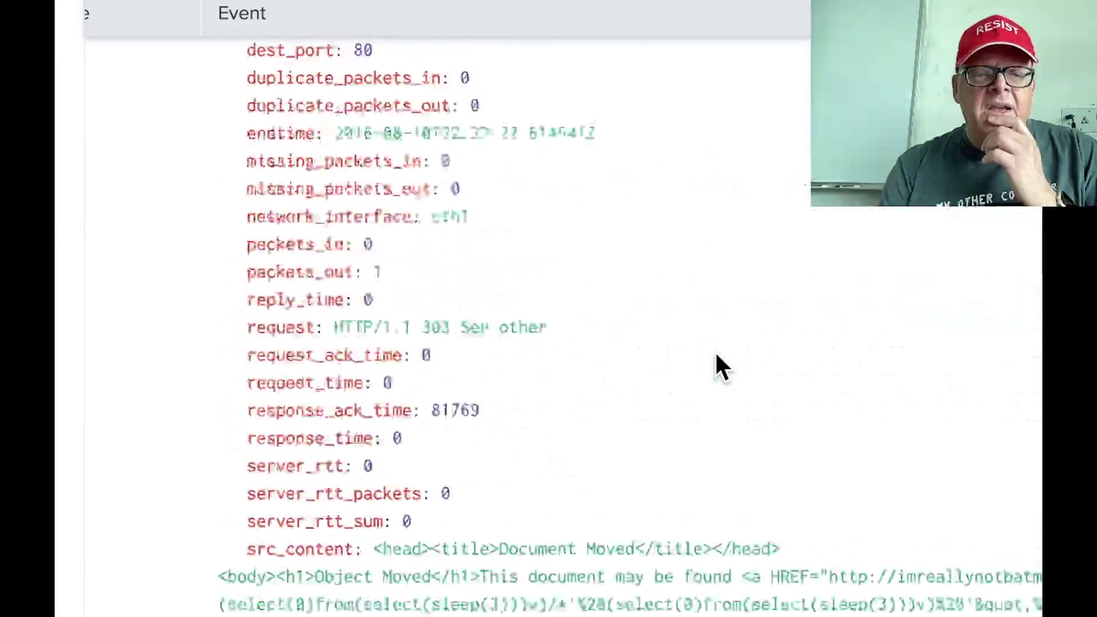
scroll(716, 353, "up", 14)
scroll(715, 353, "down", 20)
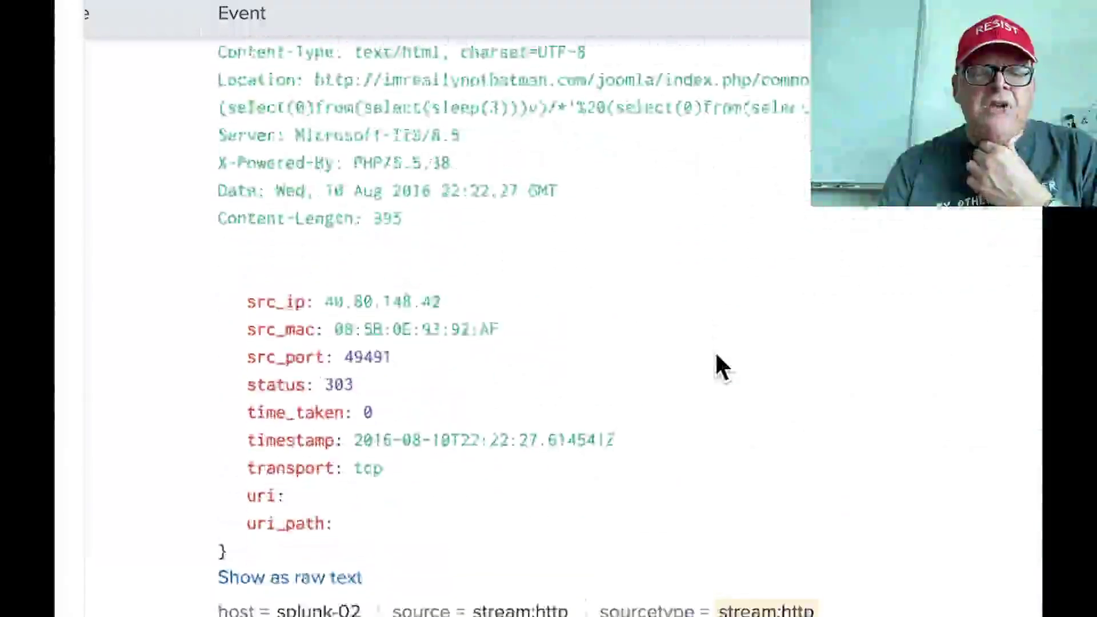
scroll(715, 357, "down", 7)
scroll(716, 356, "up", 10)
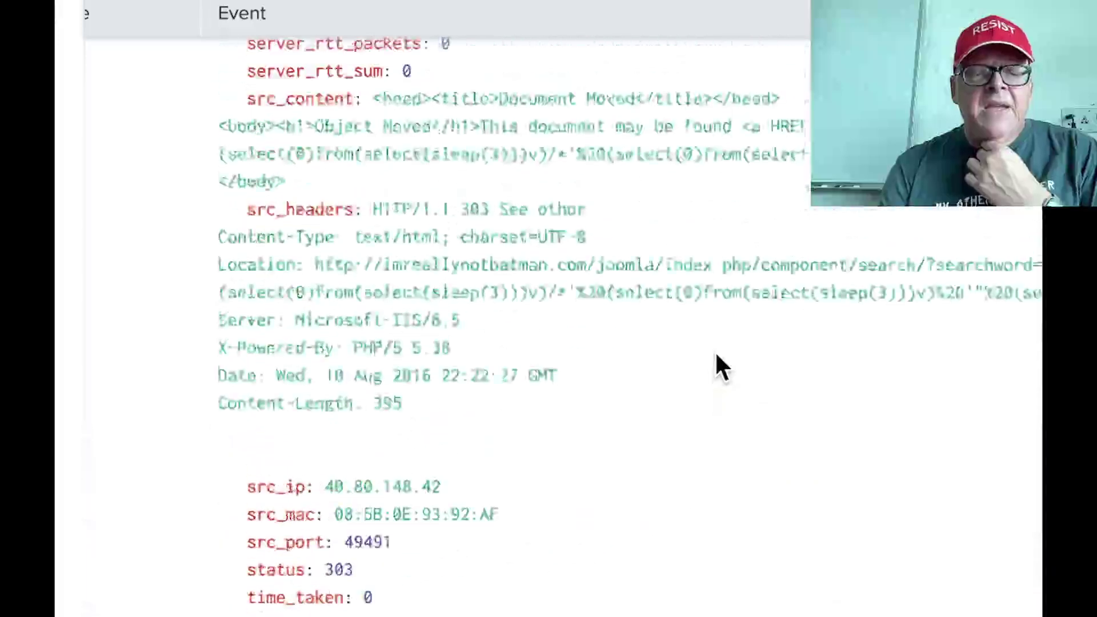
scroll(715, 351, "up", 3)
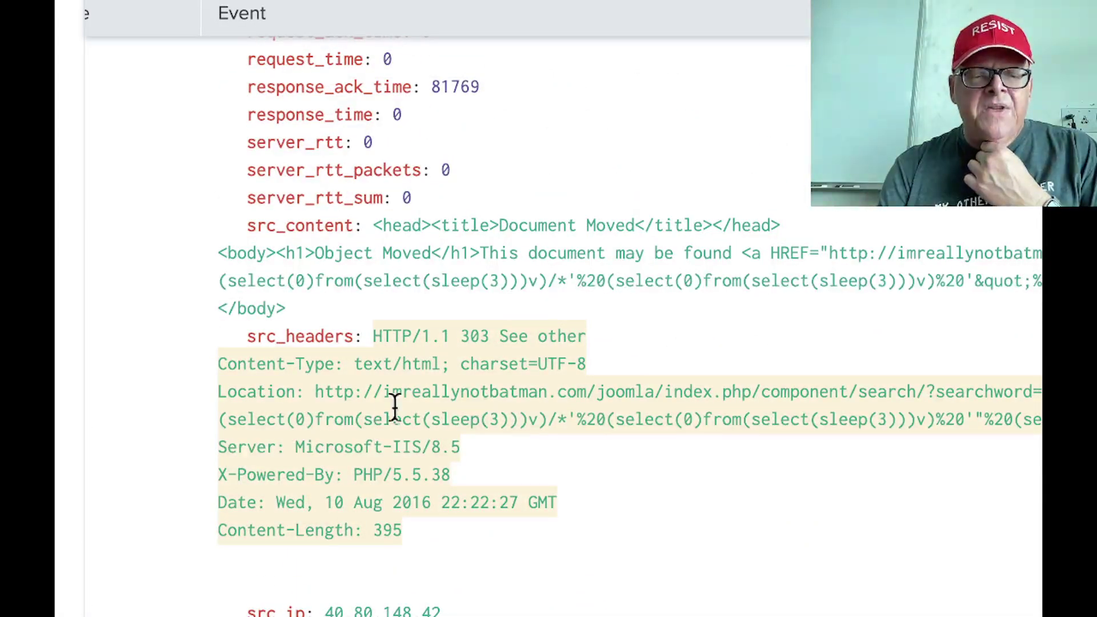
scroll(391, 445, "up", 20)
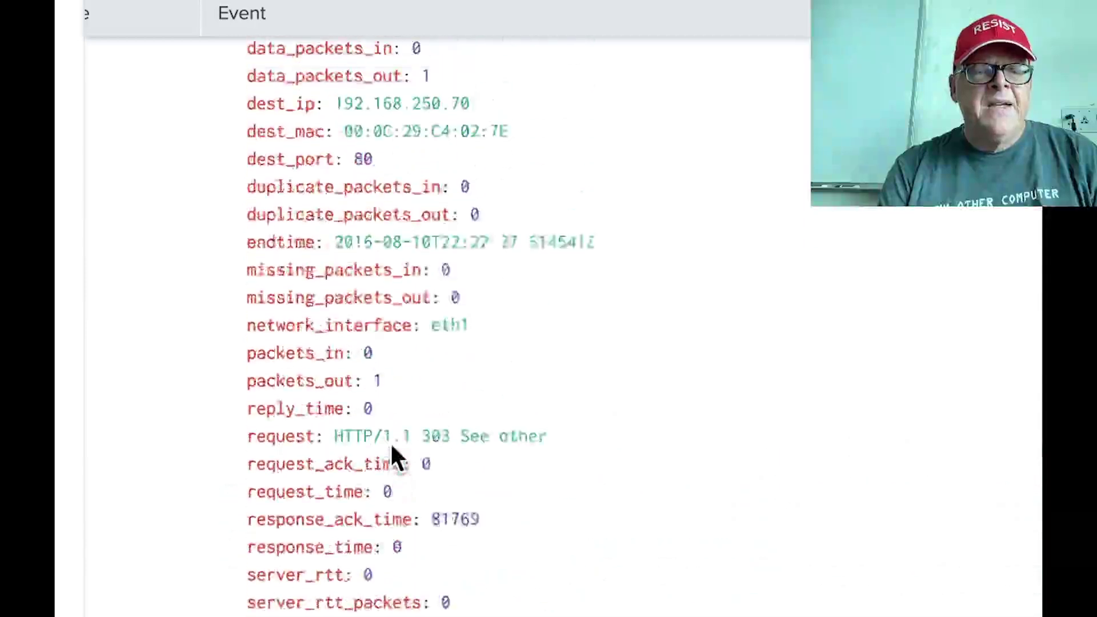
scroll(391, 445, "up", 2)
scroll(391, 444, "down", 2)
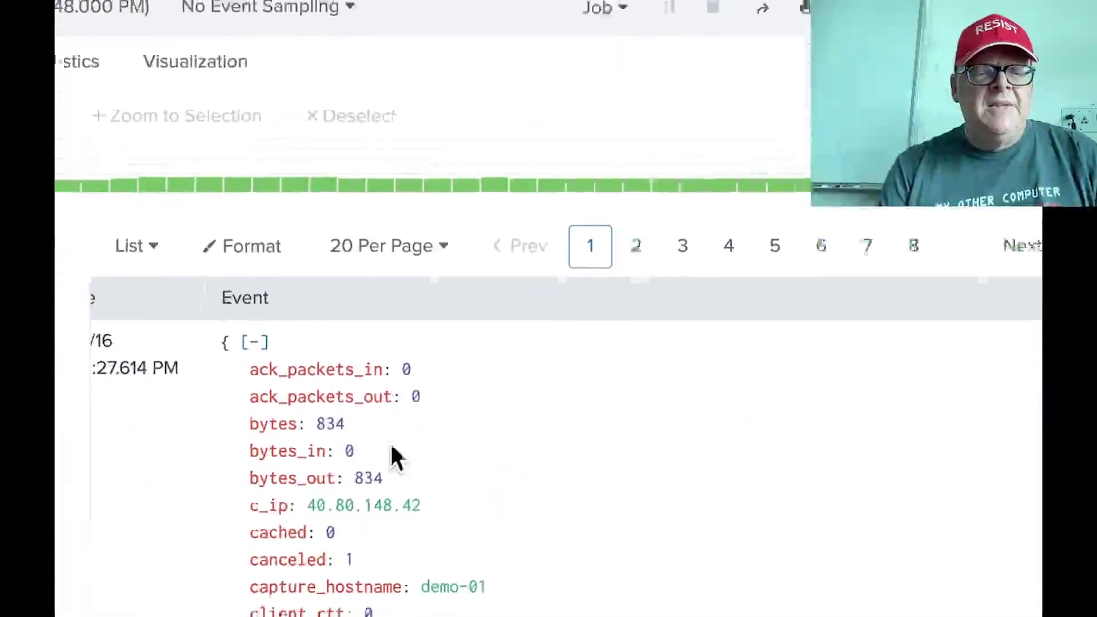
scroll(391, 444, "down", 6)
scroll(536, 426, "down", 10)
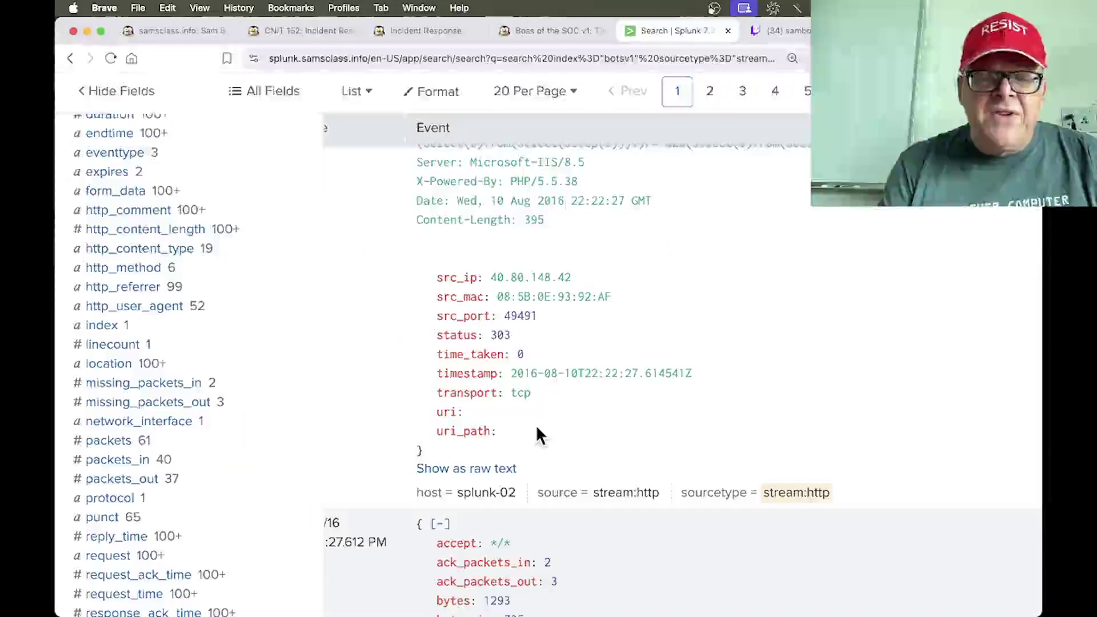
Step: Examine the second event's destination headers, form data, referrer, request, source content and full source headers
scroll(536, 425, "down", 3)
scroll(537, 434, "down", 10)
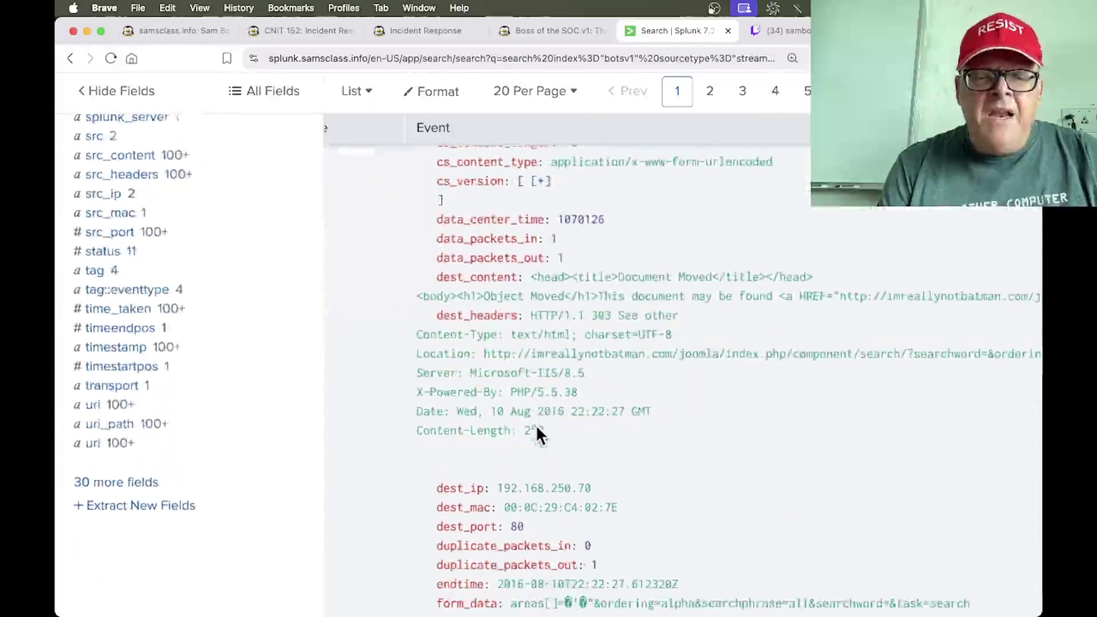
scroll(534, 424, "up", 5)
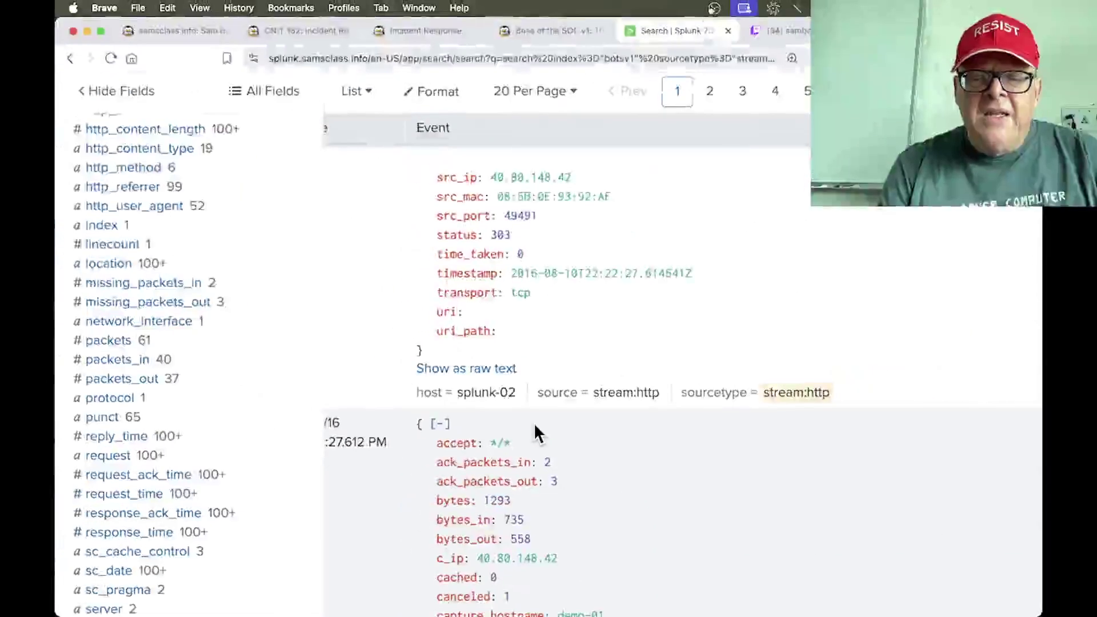
scroll(534, 428, "down", 5)
scroll(764, 506, "down", 10)
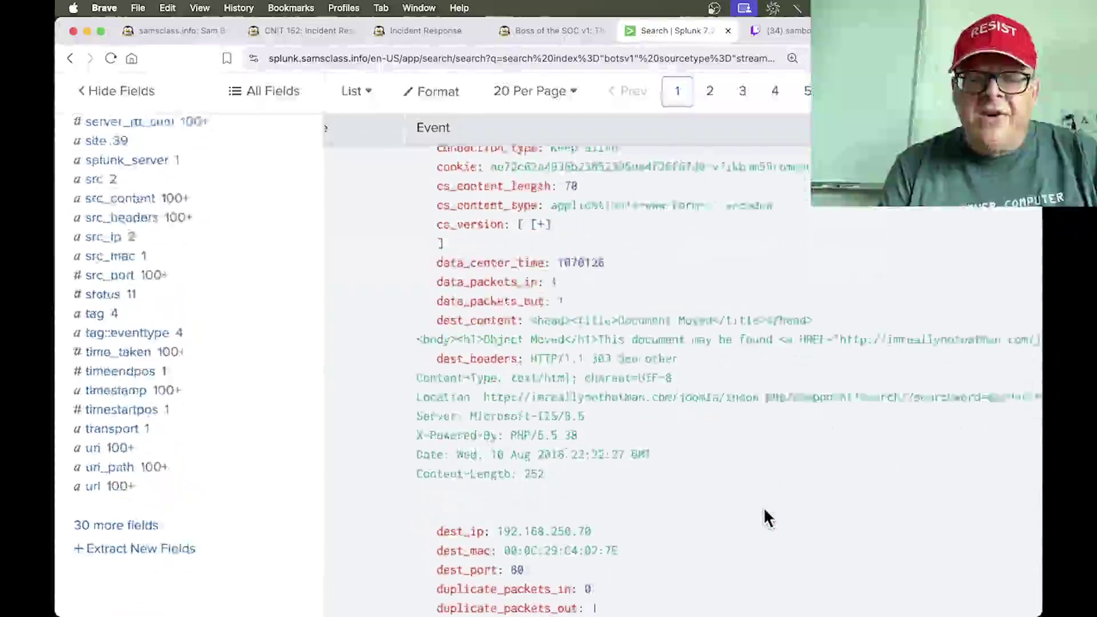
scroll(763, 506, "down", 5)
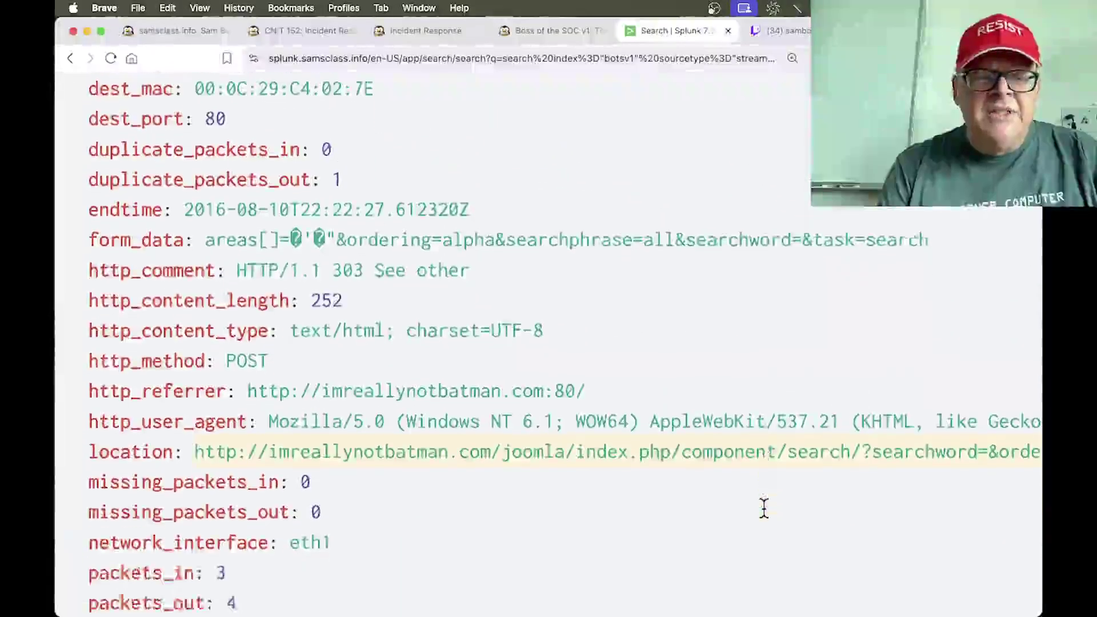
scroll(764, 506, "down", 10)
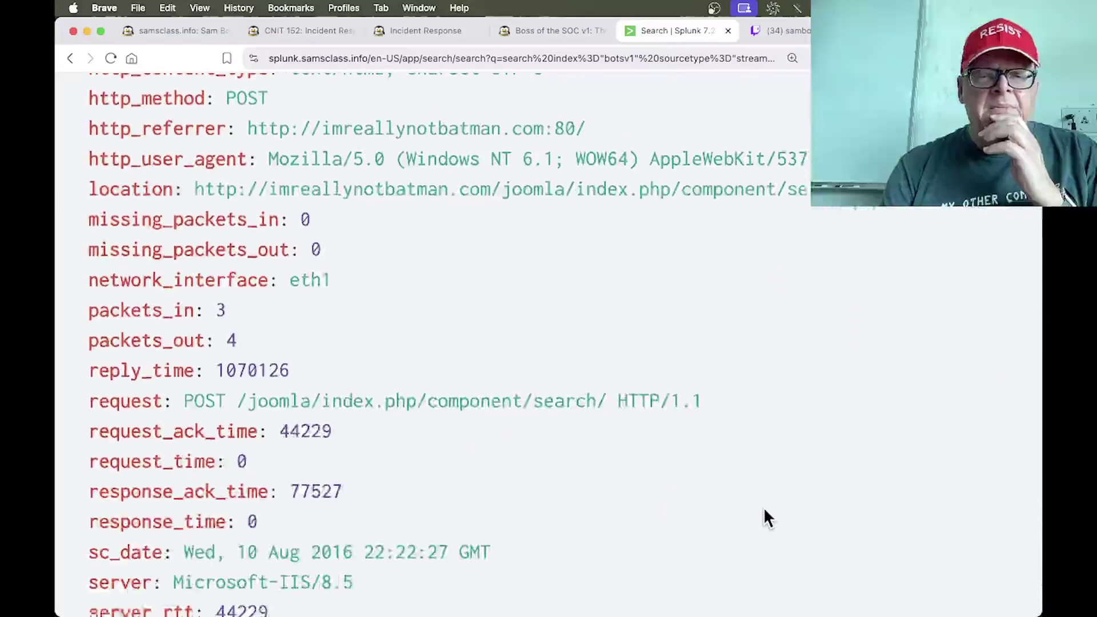
scroll(764, 506, "down", 4)
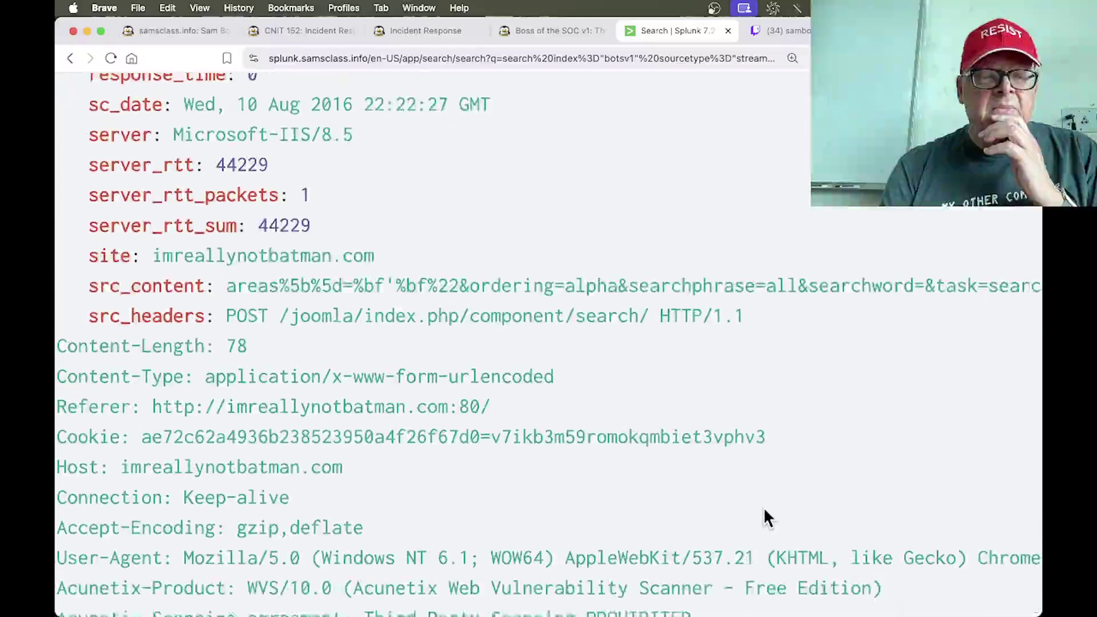
scroll(763, 506, "up", 4)
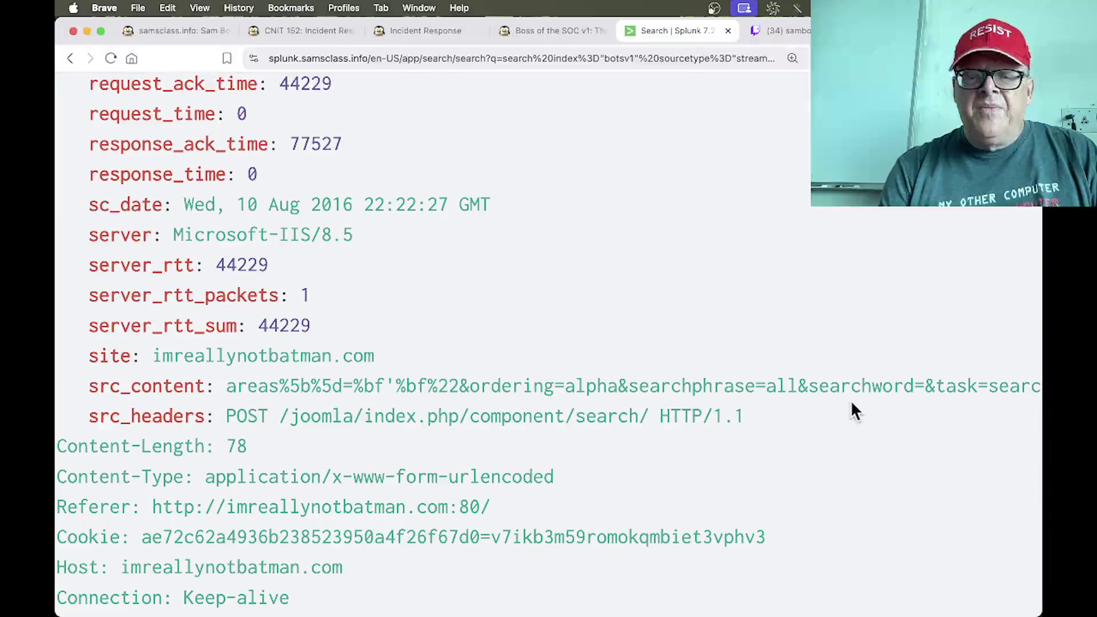
scroll(846, 400, "up", 1)
scroll(847, 400, "down", 5)
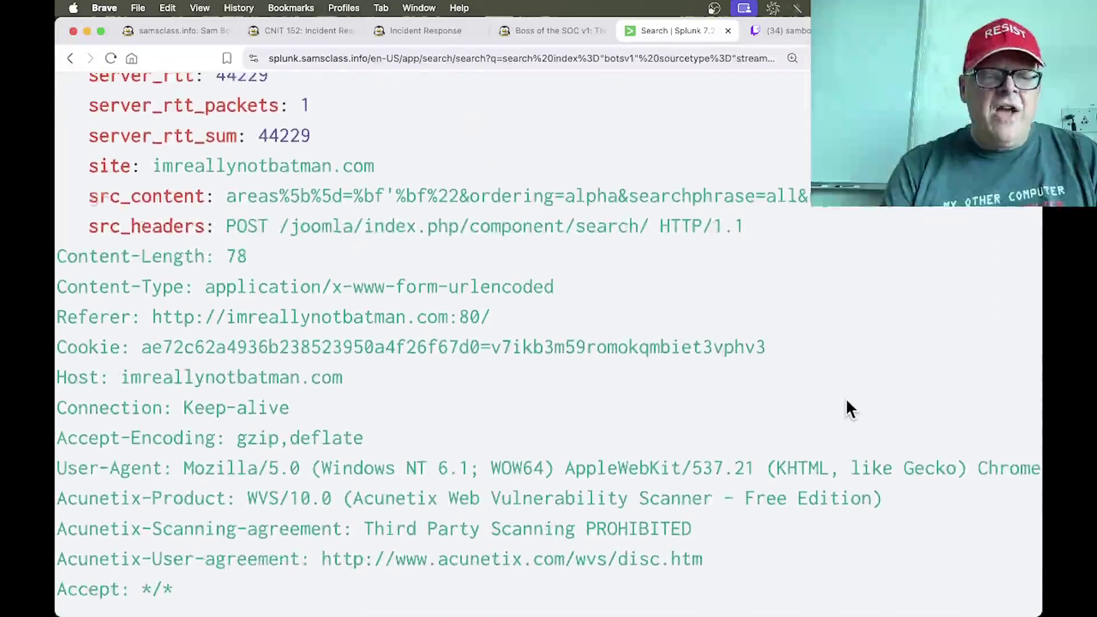
scroll(847, 403, "down", 2)
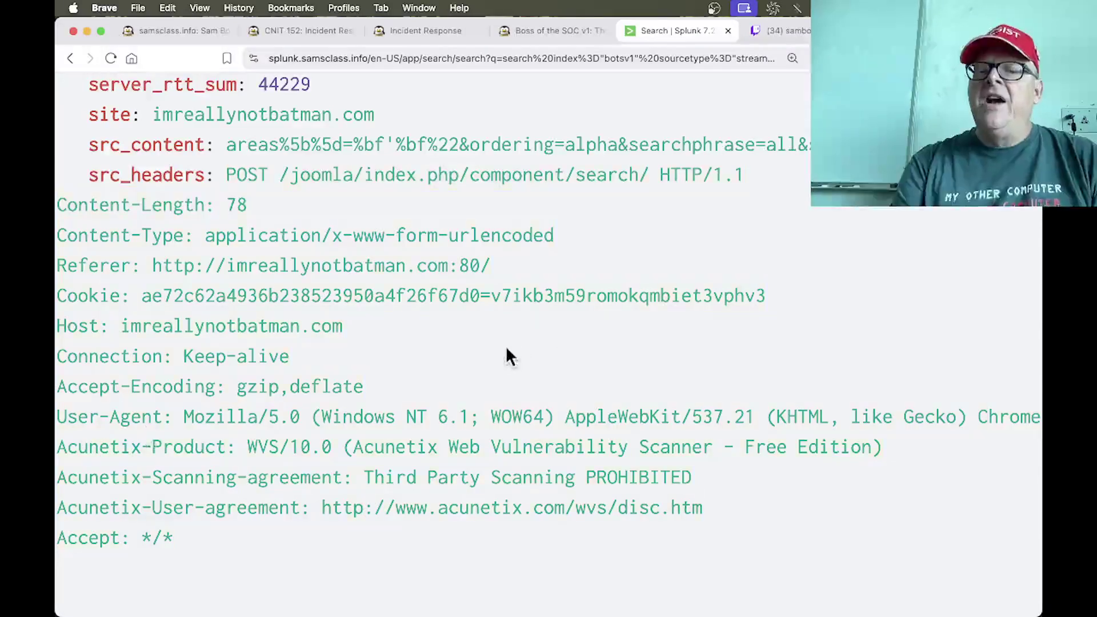
Step: Switch to the Smultron notes in travel_M1.htm, insert blank lines at the top and enter Acunetix on the first line
key("super+0")
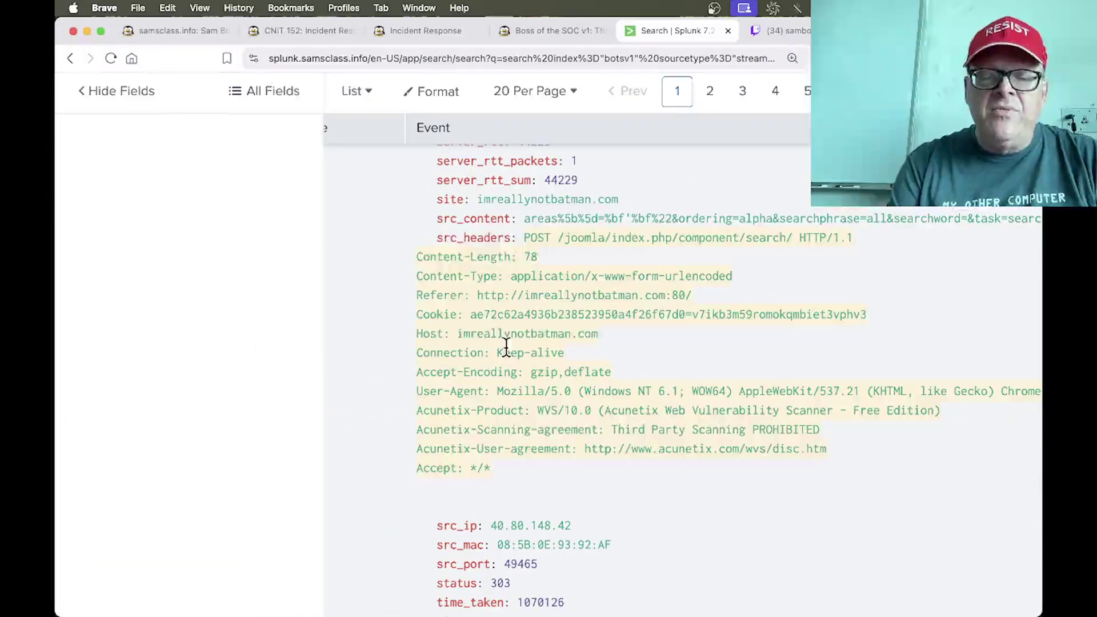
key("super+Tab")
key("super+Tab")
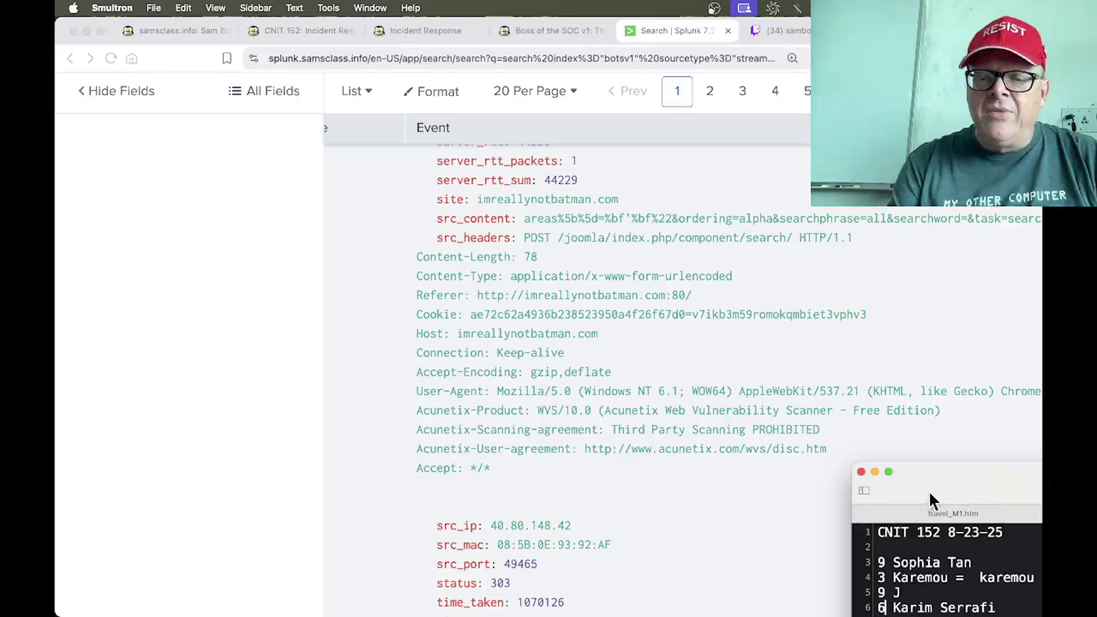
left_click(879, 534)
key("Return")
key("Return")
key("Return")
key("Return")
key("Return")
key("Return")
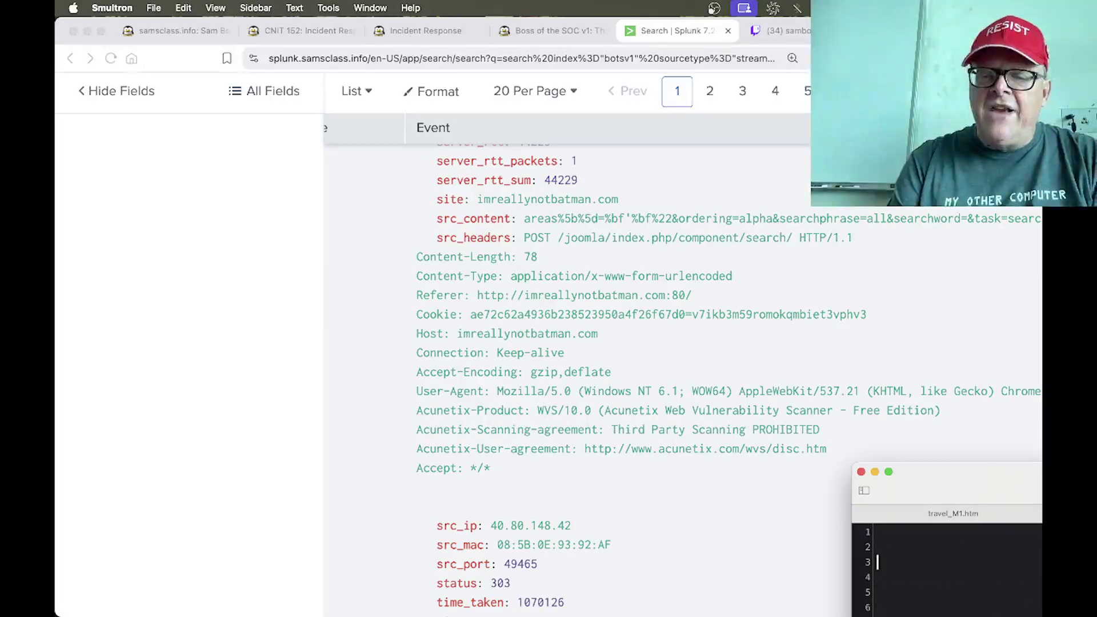
type("Acunetix")
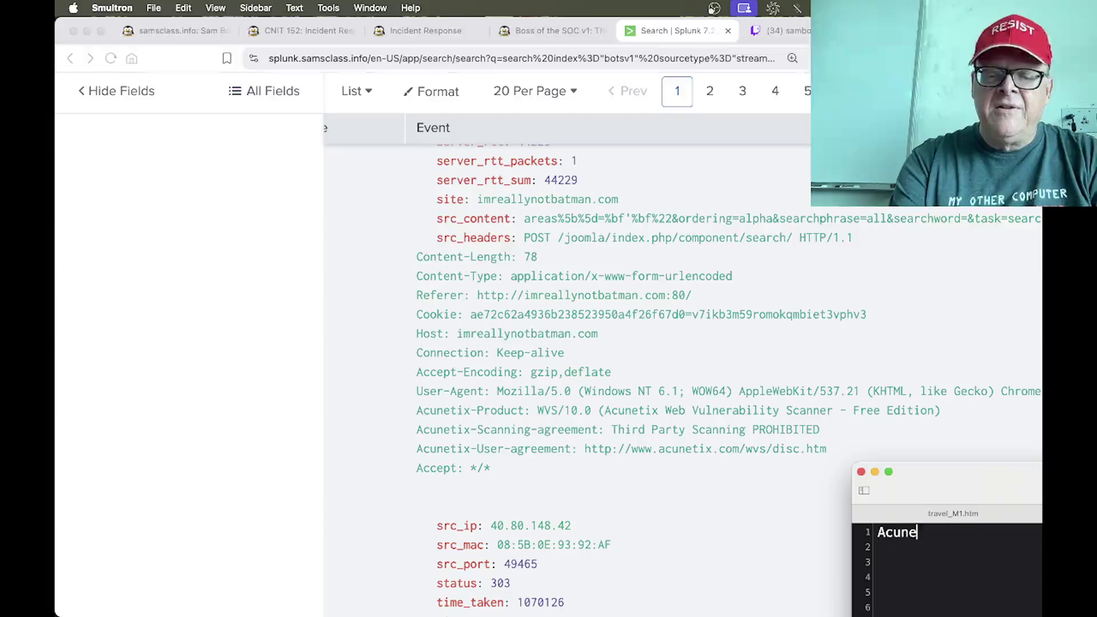
Step: Copy the event's source IP from the Splunk results and add it to the Smultron notes' second line as Src: 40.80.148.42
left_click(488, 523)
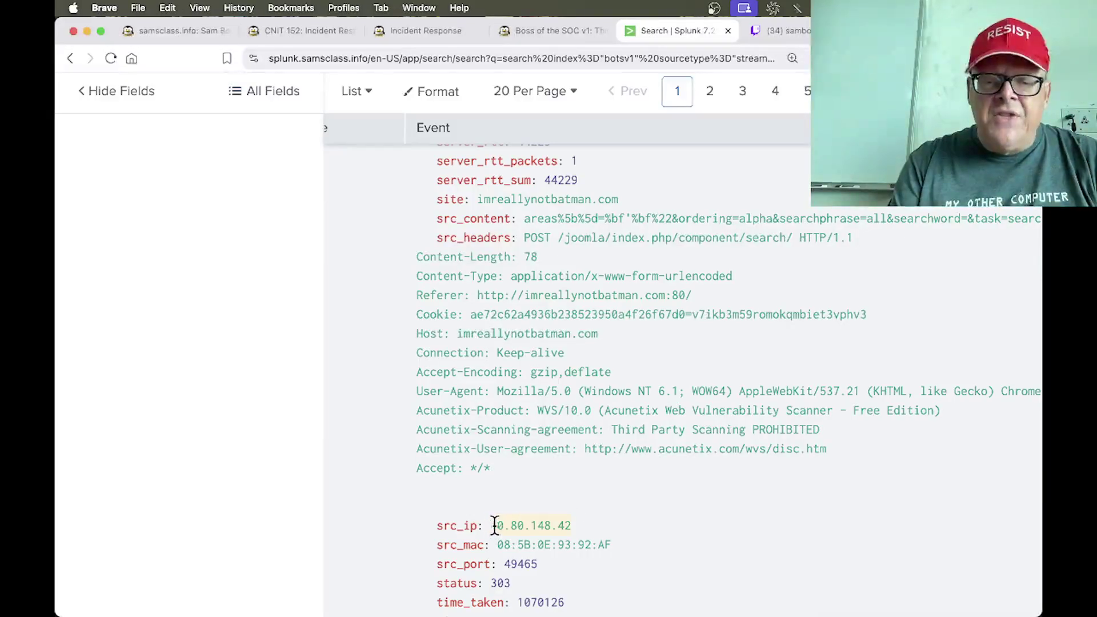
left_click_drag(495, 525, 570, 525)
key("super+c")
key("super+Tab")
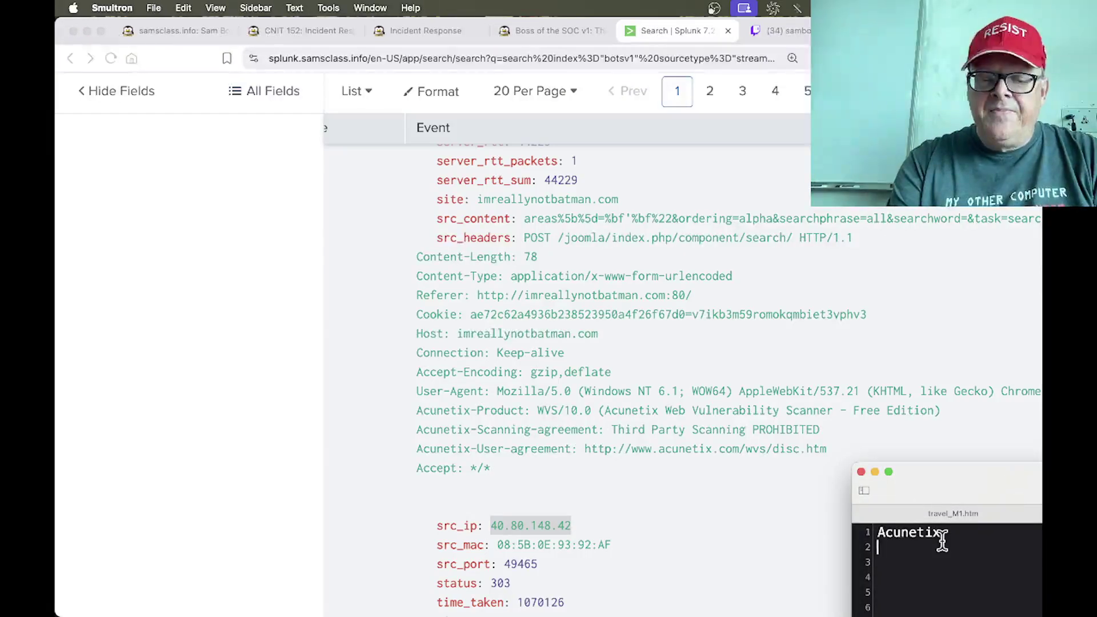
type("Src:")
key("super+v")
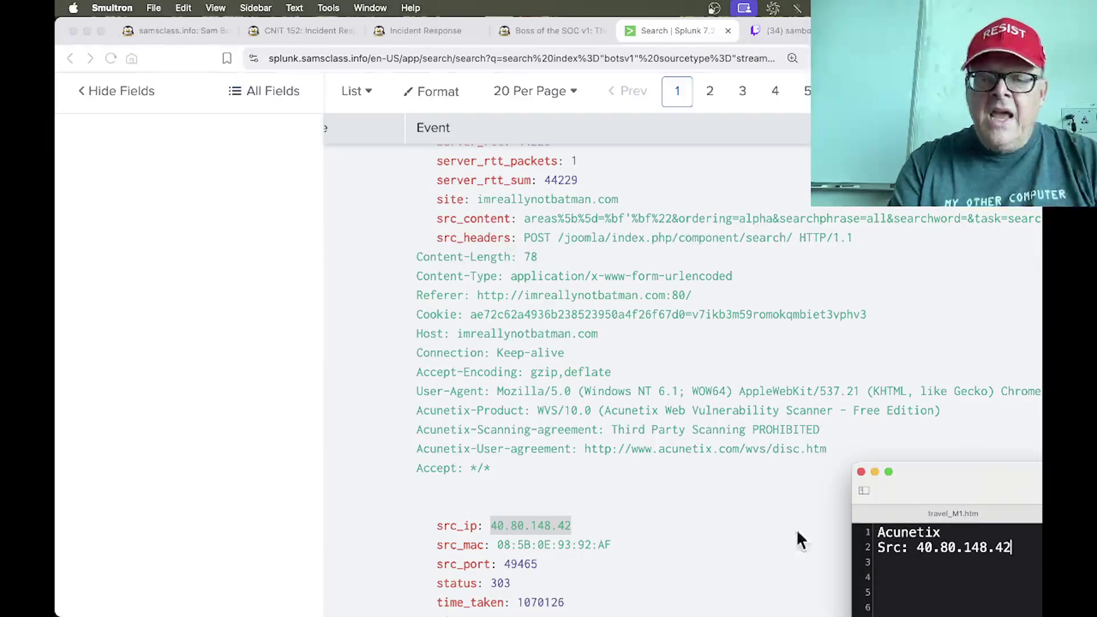
Step: Copy the same event's dest_ip field with its value 192.168.250.70 into the third line of the notes and move the notes window to show it fully
scroll(604, 515, "up", 2)
scroll(604, 517, "up", 10)
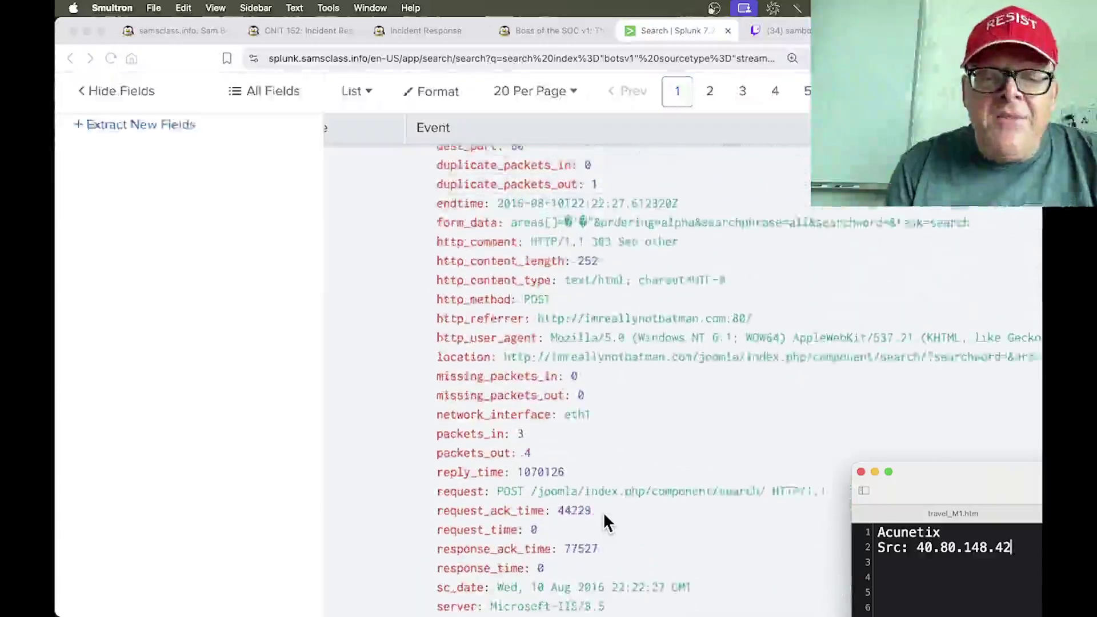
scroll(603, 512, "down", 1)
left_click_drag(605, 386, 435, 387)
key("super+c")
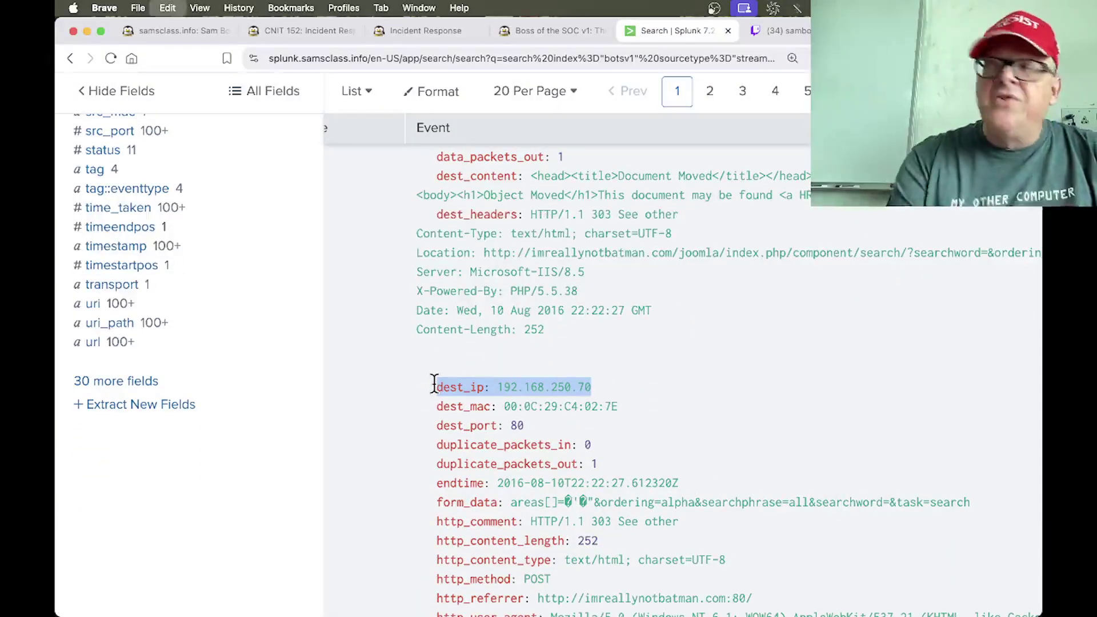
key("super+Tab")
left_click(888, 573)
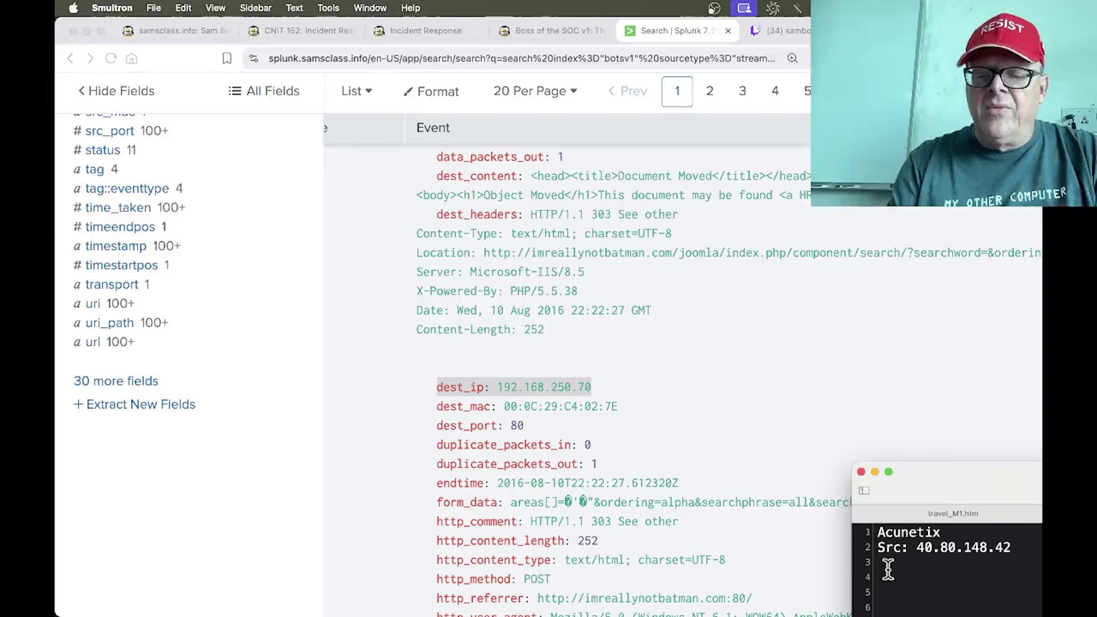
key("super+v")
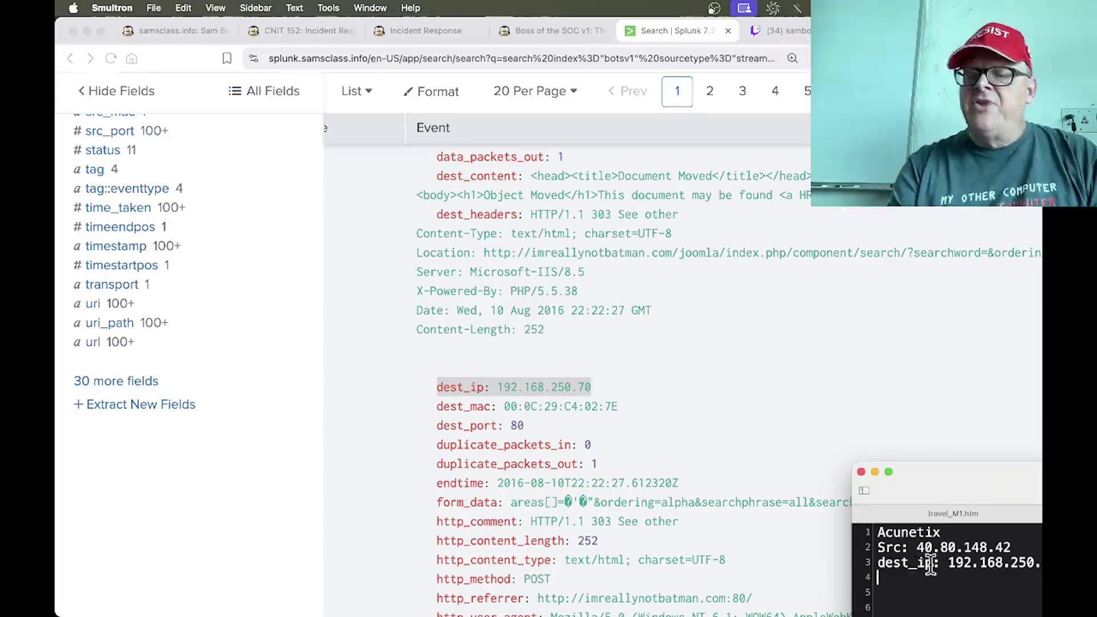
left_click_drag(962, 475, 928, 475)
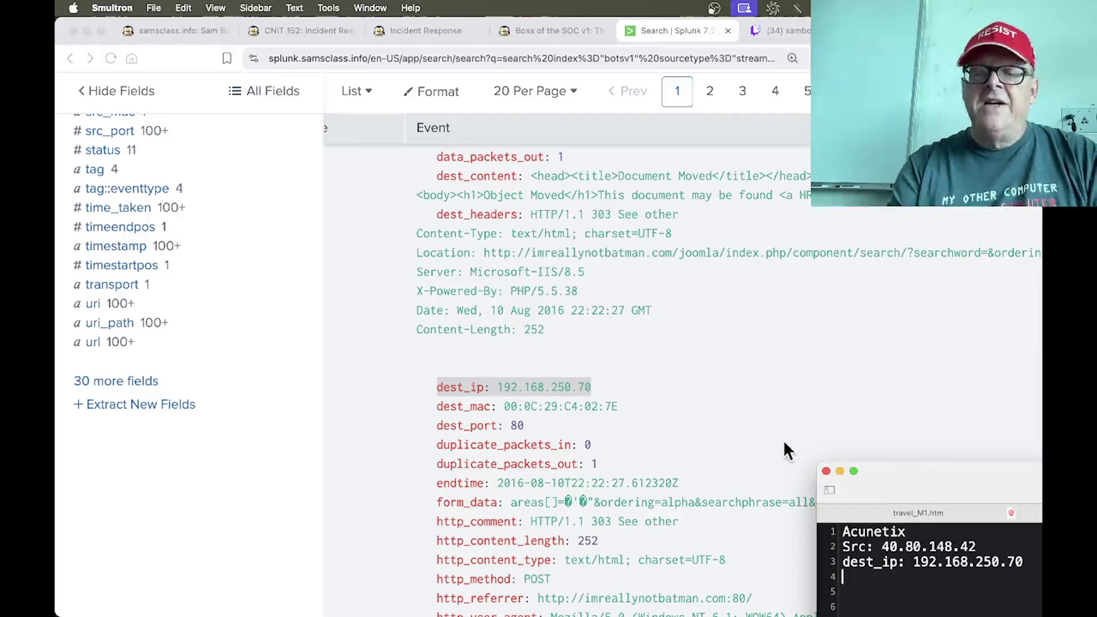
Step: Review the Level 1 challenges on the Boss of the SOC v1 page and the Submitting Projects instructions on the Incident Response page
left_click(569, 30)
scroll(578, 344, "down", 10)
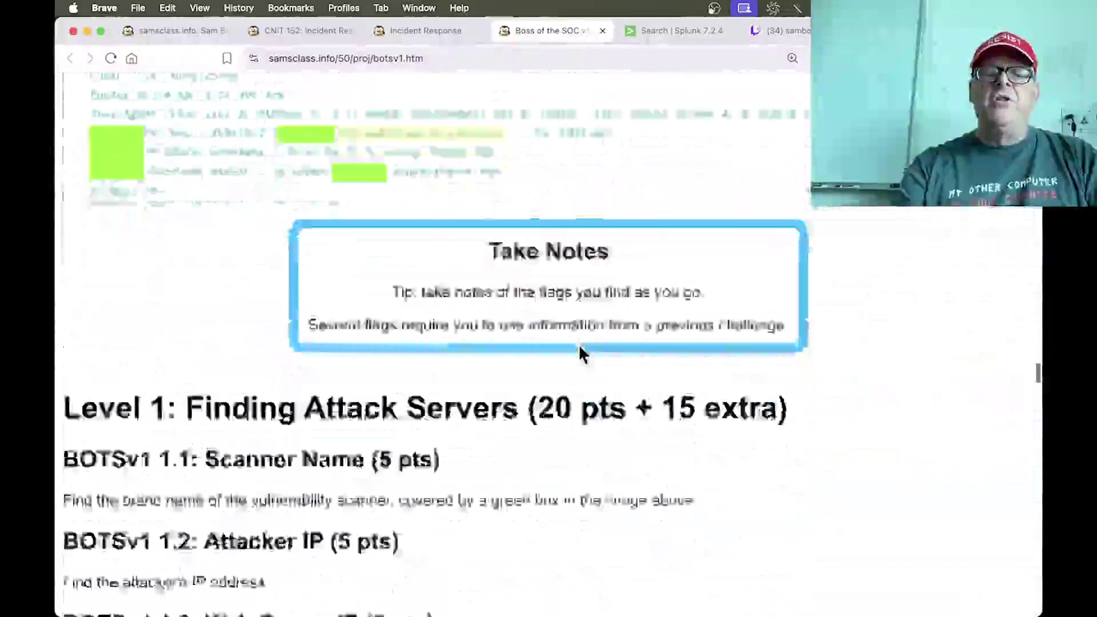
scroll(579, 355, "down", 3)
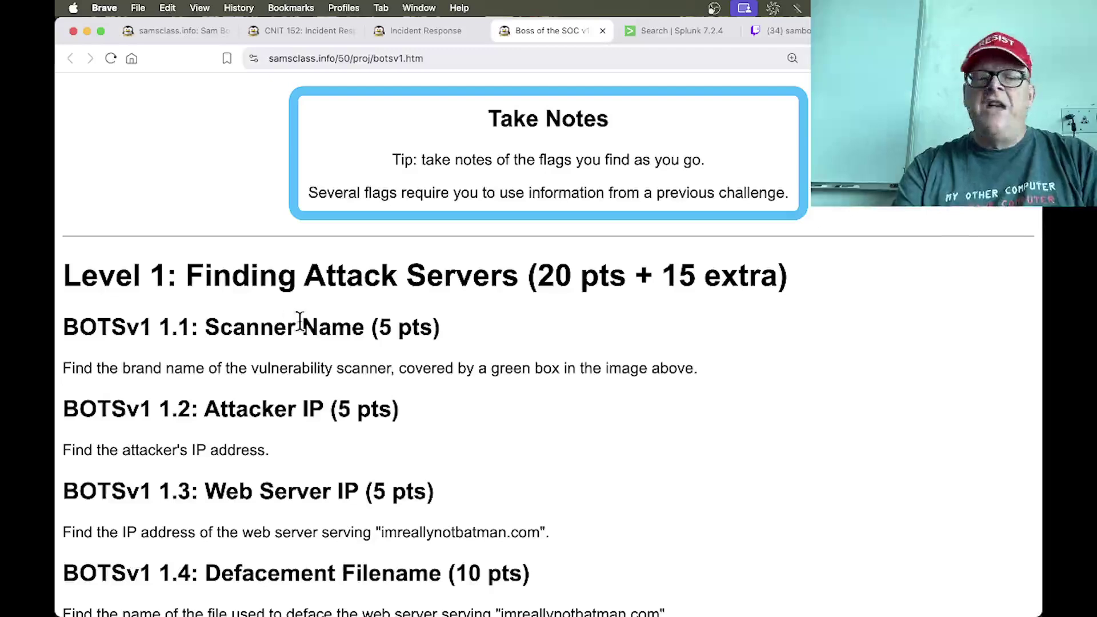
left_click(421, 28)
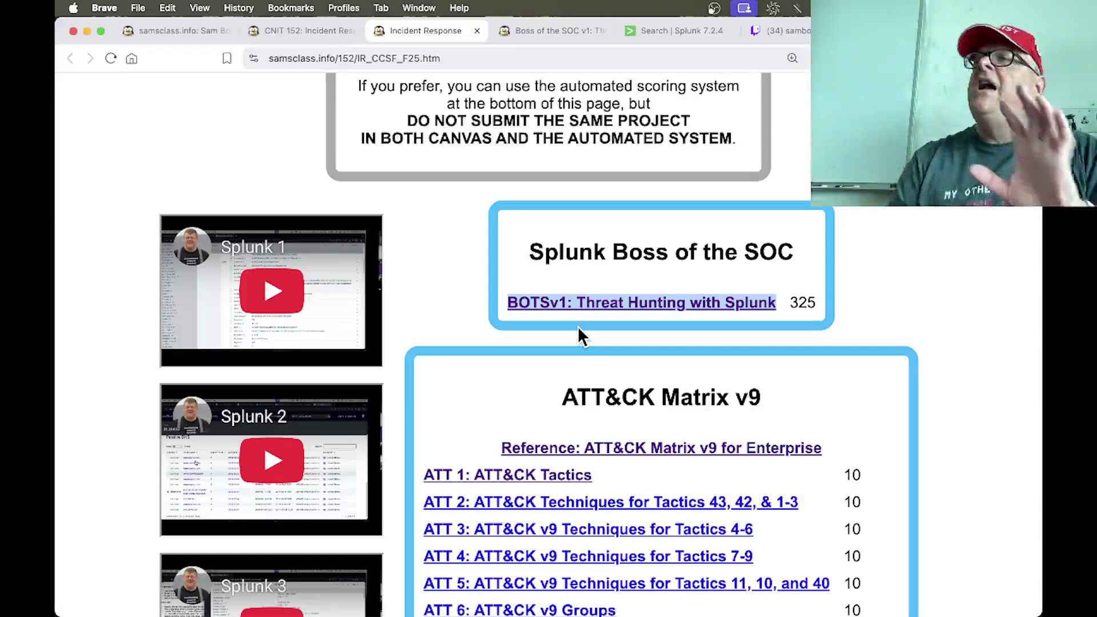
scroll(578, 329, "up", 3)
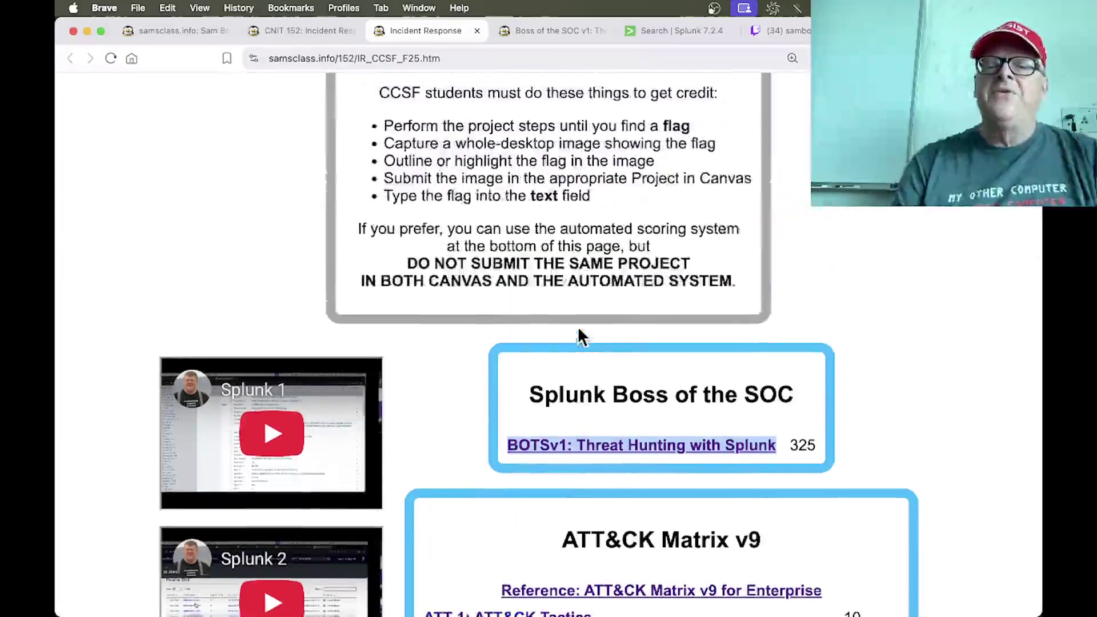
scroll(577, 329, "up", 1)
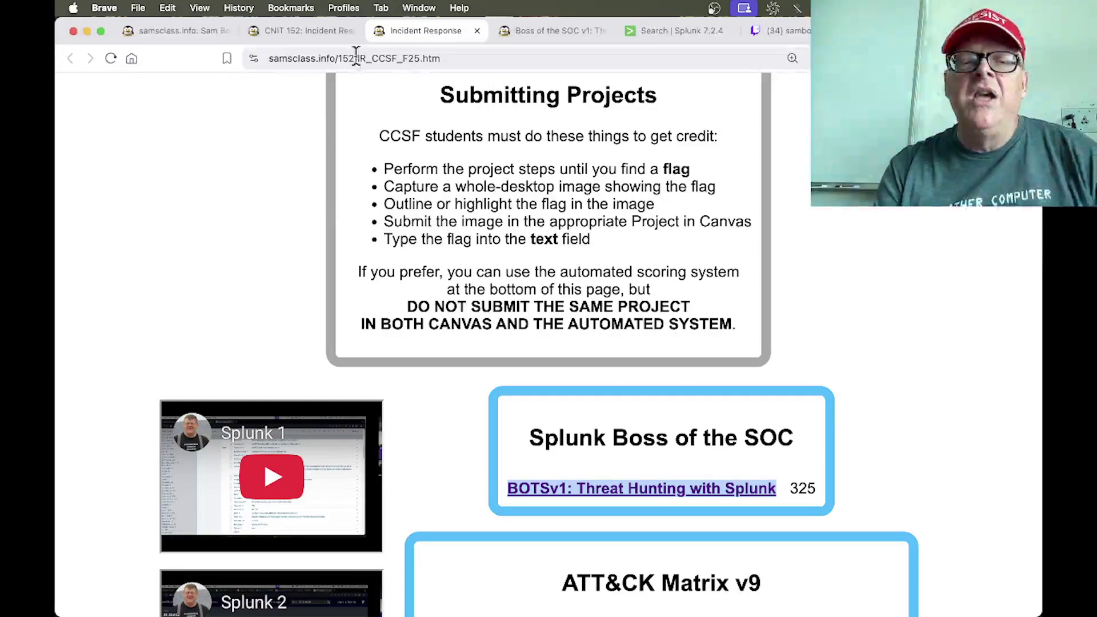
Step: Review the catalog description and the Quizzes section about Canvas on the CNIT 152 class page, and return to the BOTSv1 page
left_click(311, 31)
scroll(457, 306, "down", 3)
scroll(461, 311, "down", 10)
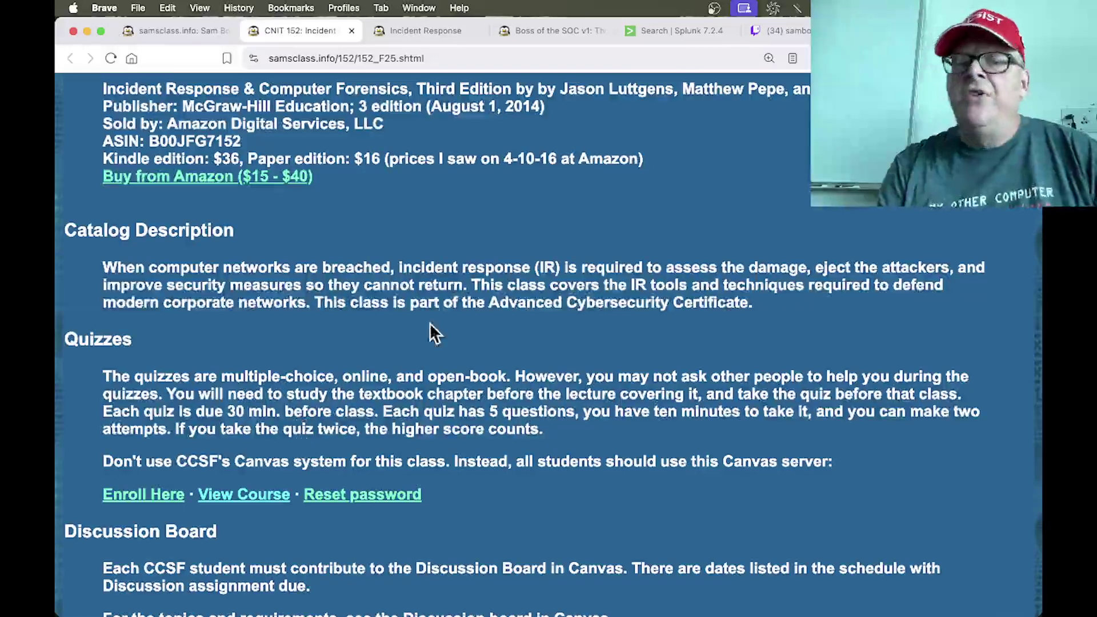
left_click(563, 32)
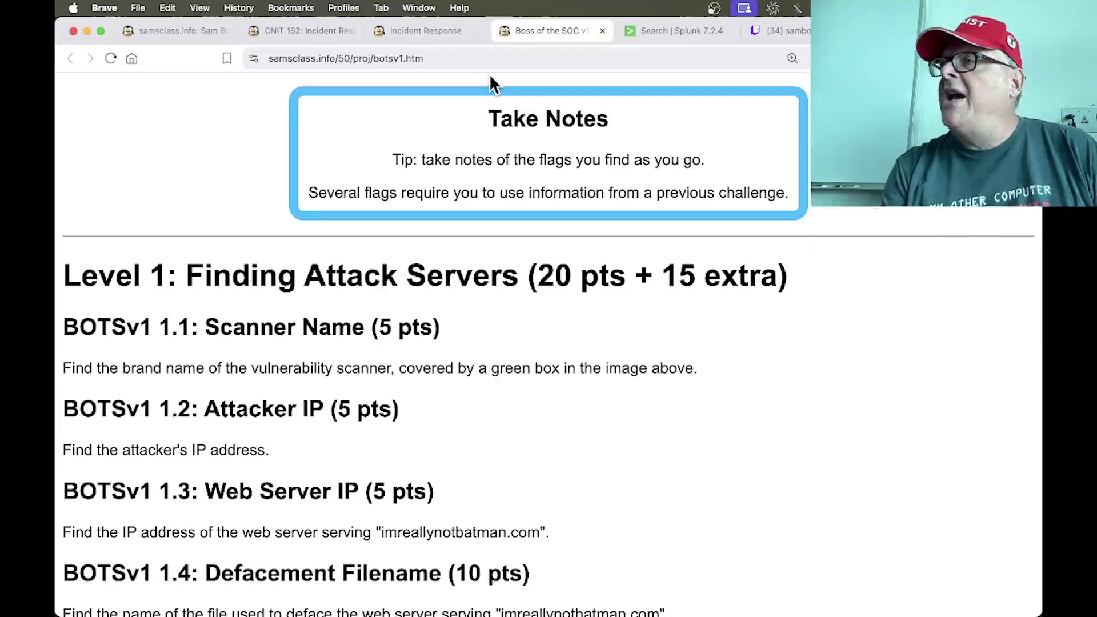
Step: Open the Submit Flags form from the end of the Incident Response page
left_click(426, 32)
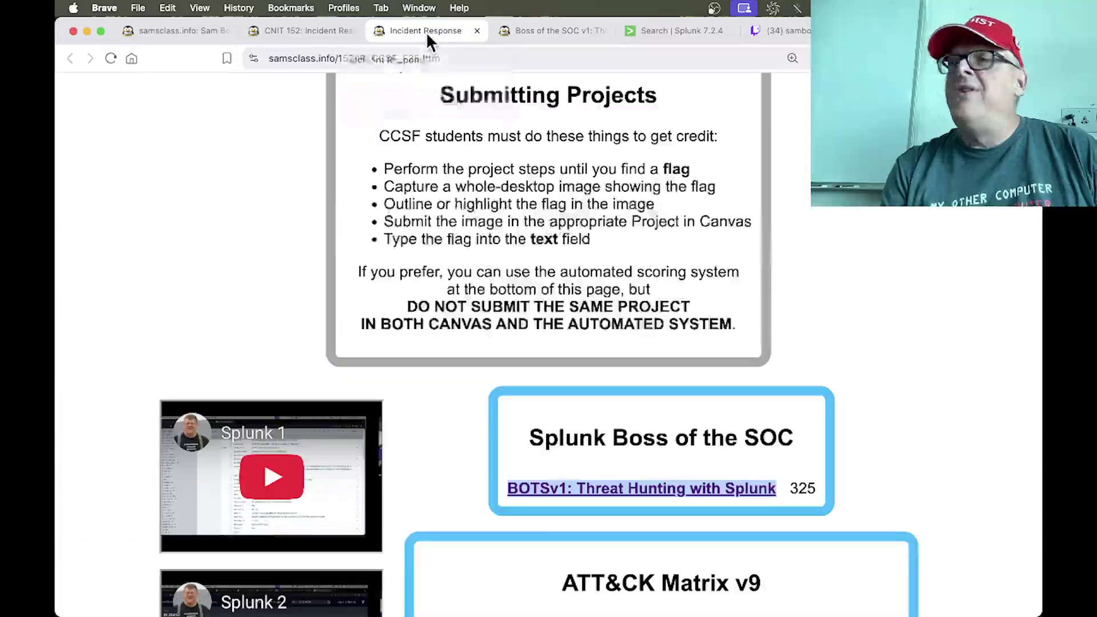
scroll(632, 490, "up", 3)
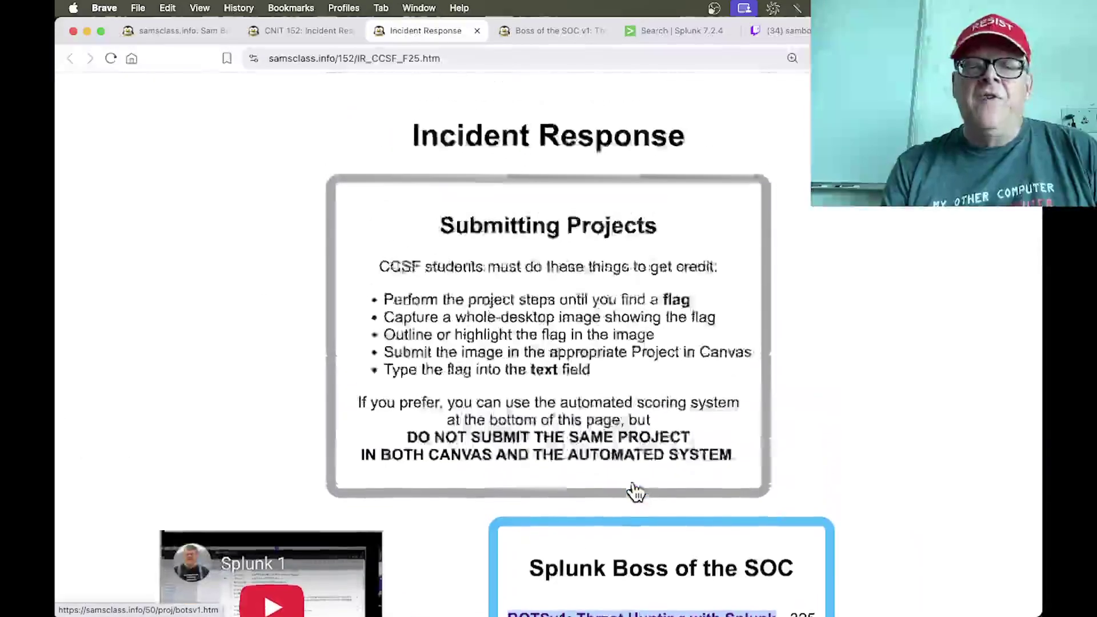
scroll(632, 489, "down", 15)
scroll(632, 484, "down", 10)
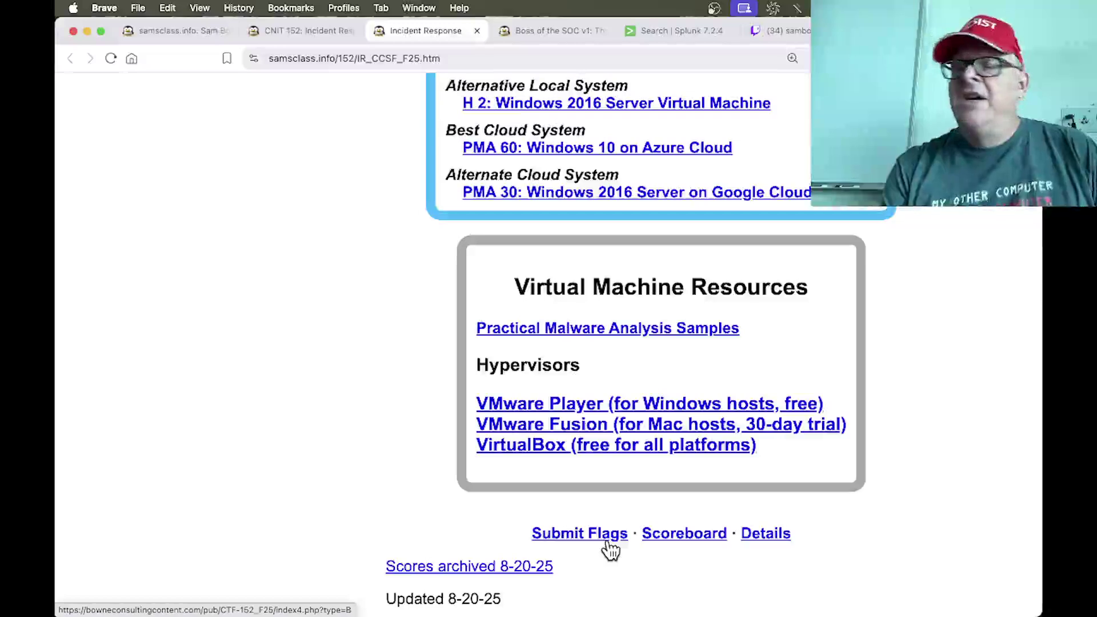
left_click(607, 540)
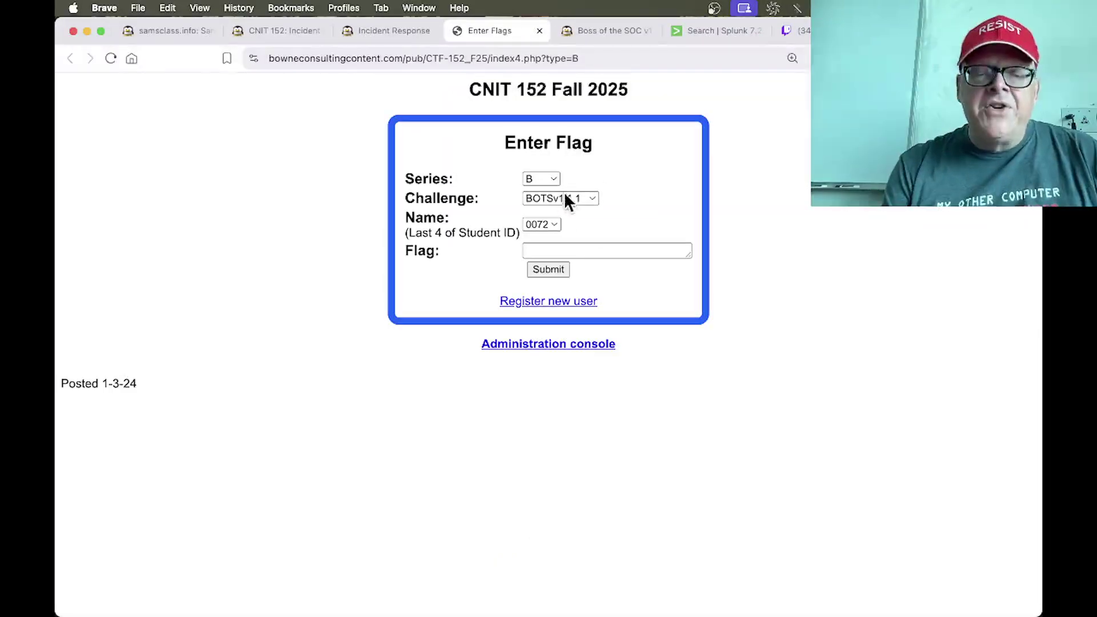
Step: Look through the registered names offered on the Enter Flag form, keeping the current selection
left_click(556, 227)
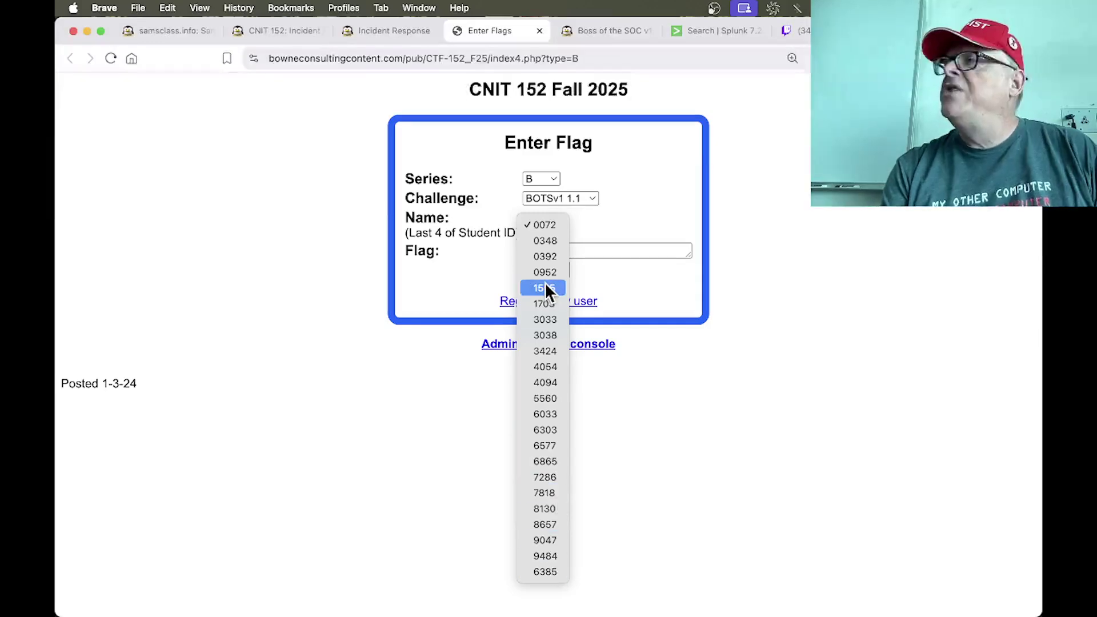
left_click(657, 208)
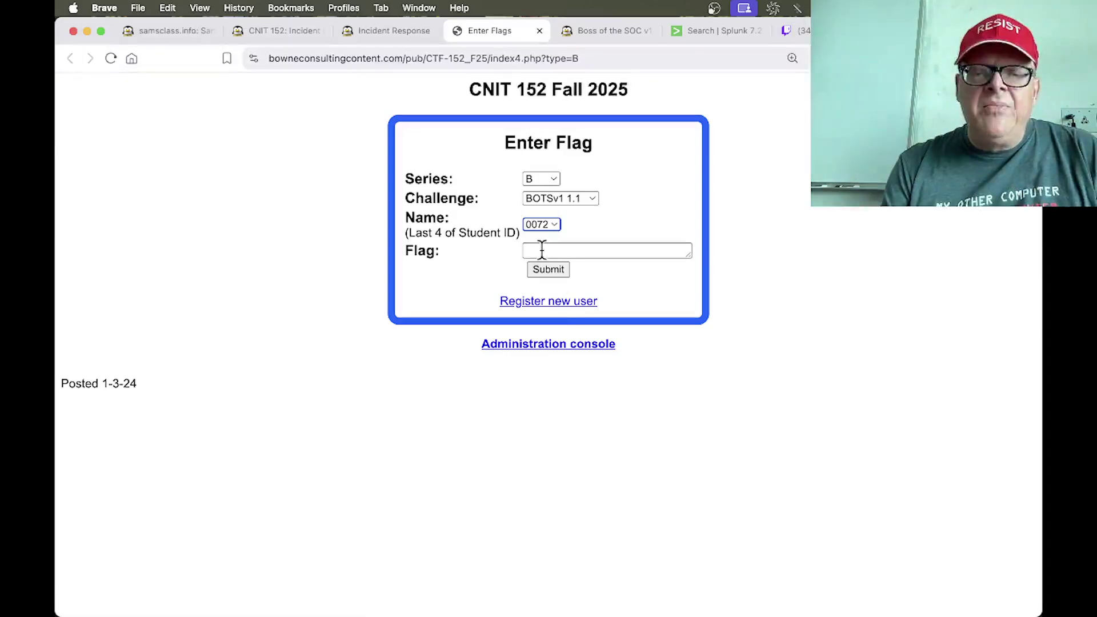
left_click(554, 226)
left_click(665, 389)
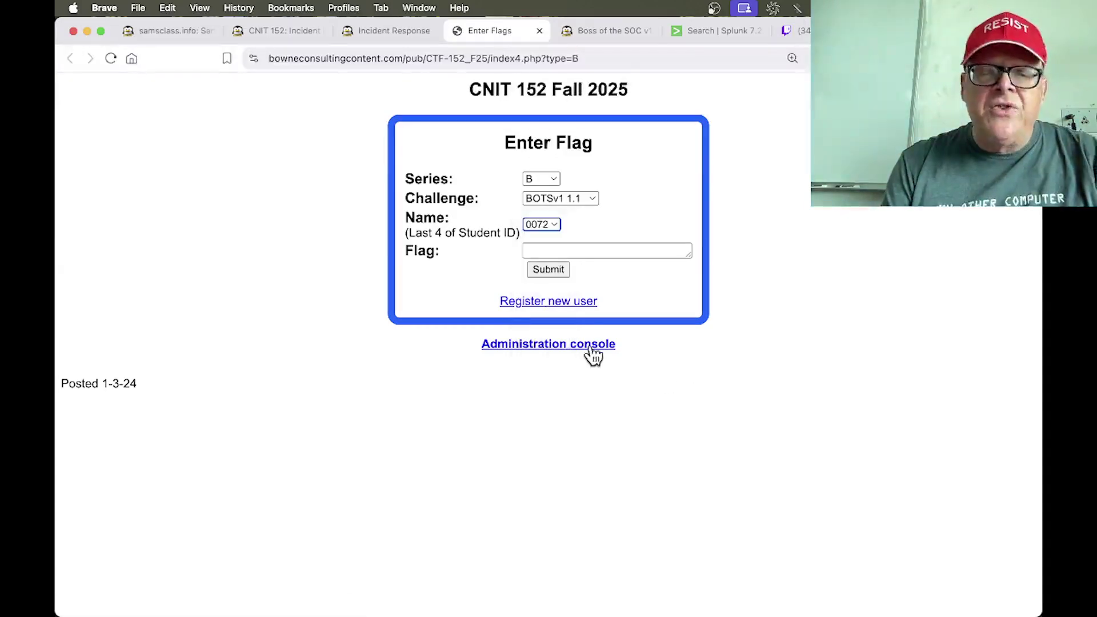
Step: Register a new user with nickname TEST, a placeholder full name and student ID, and CRN None
left_click(571, 297)
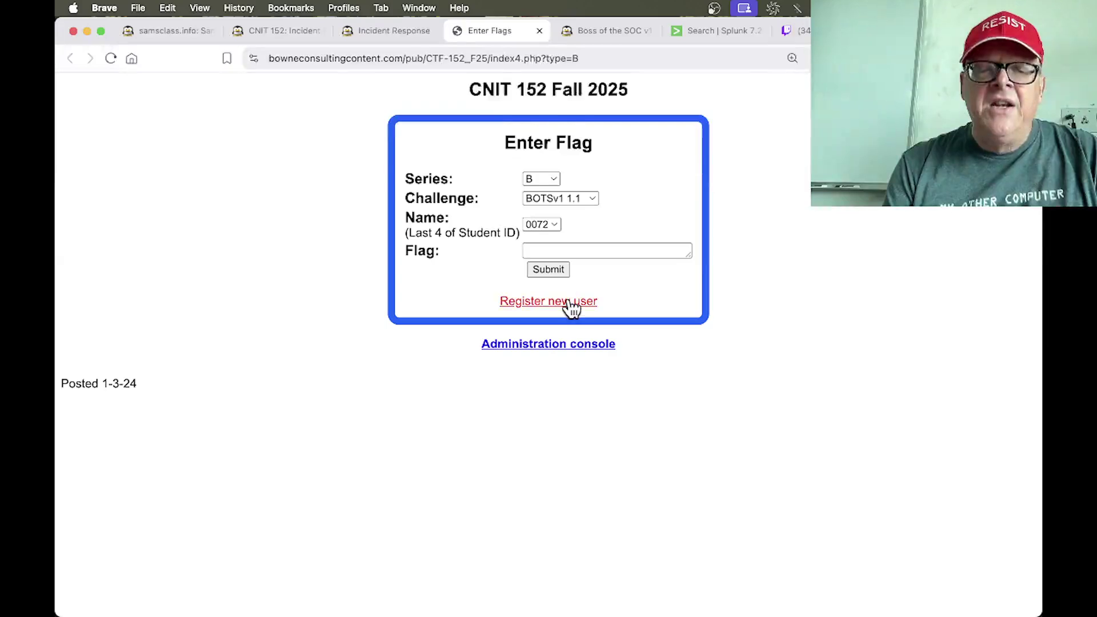
left_click(475, 139)
type("TEST")
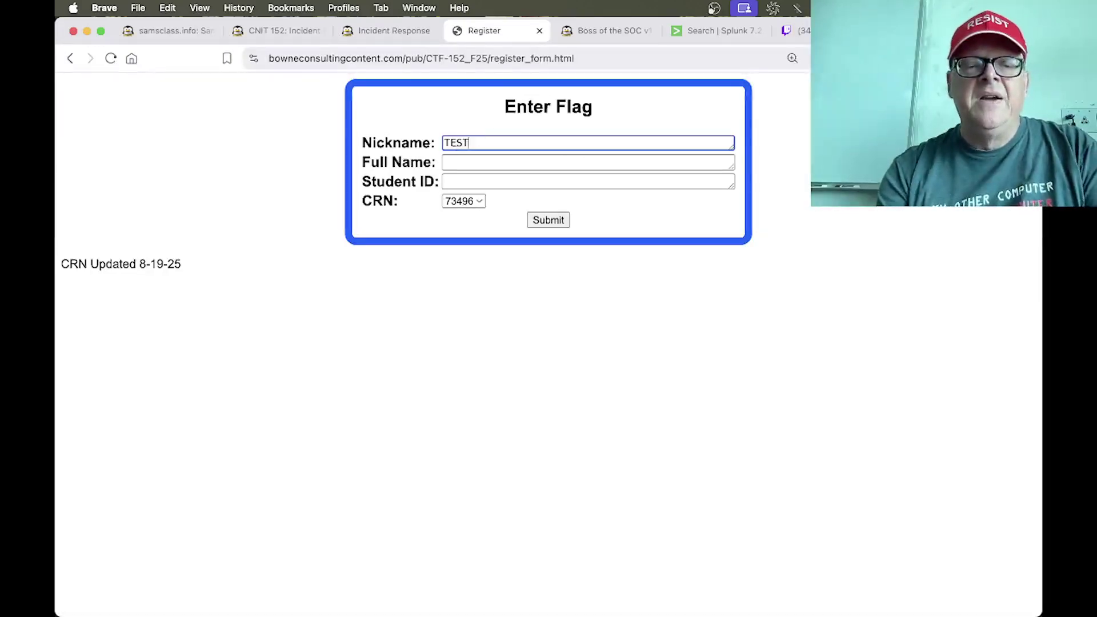
key("Tab")
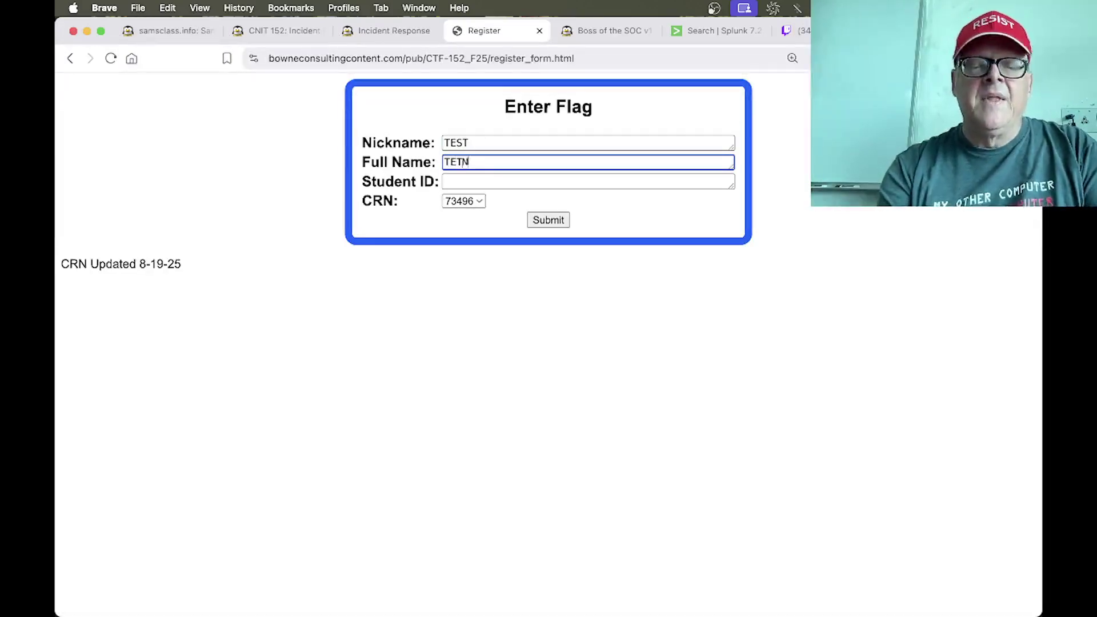
key("Tab")
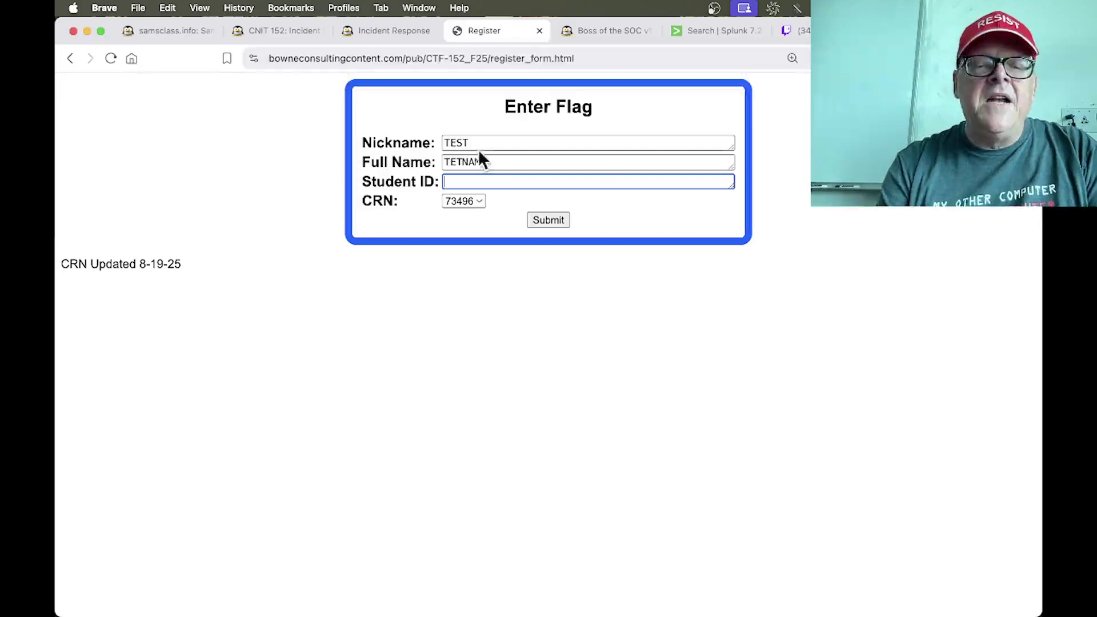
left_click(458, 163)
type("S")
left_click(460, 181)
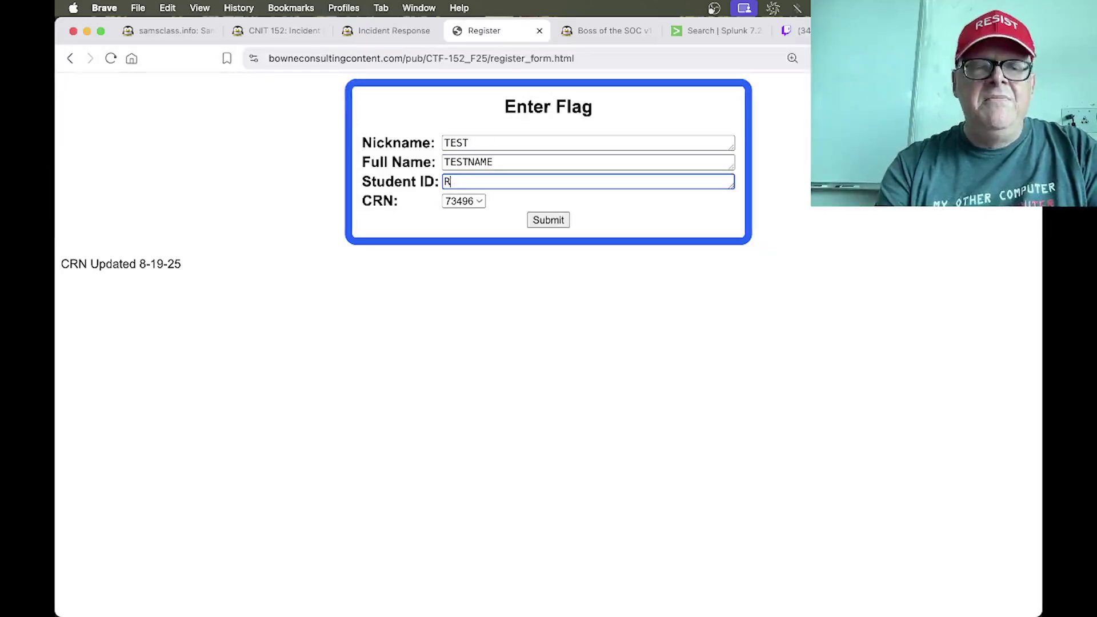
left_click(461, 201)
left_click(462, 218)
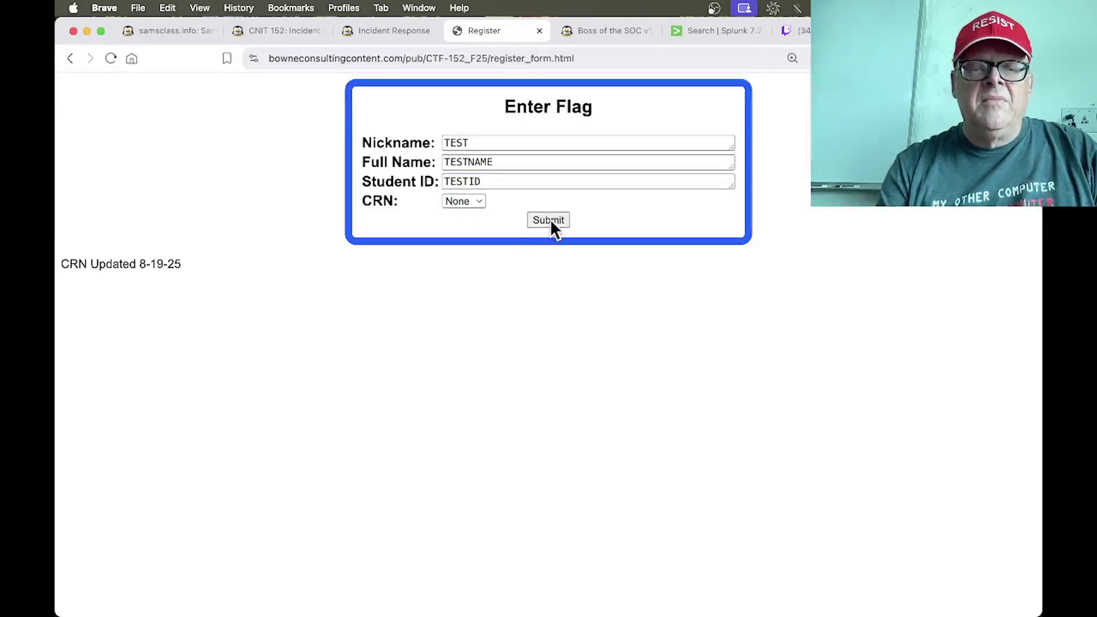
left_click(549, 220)
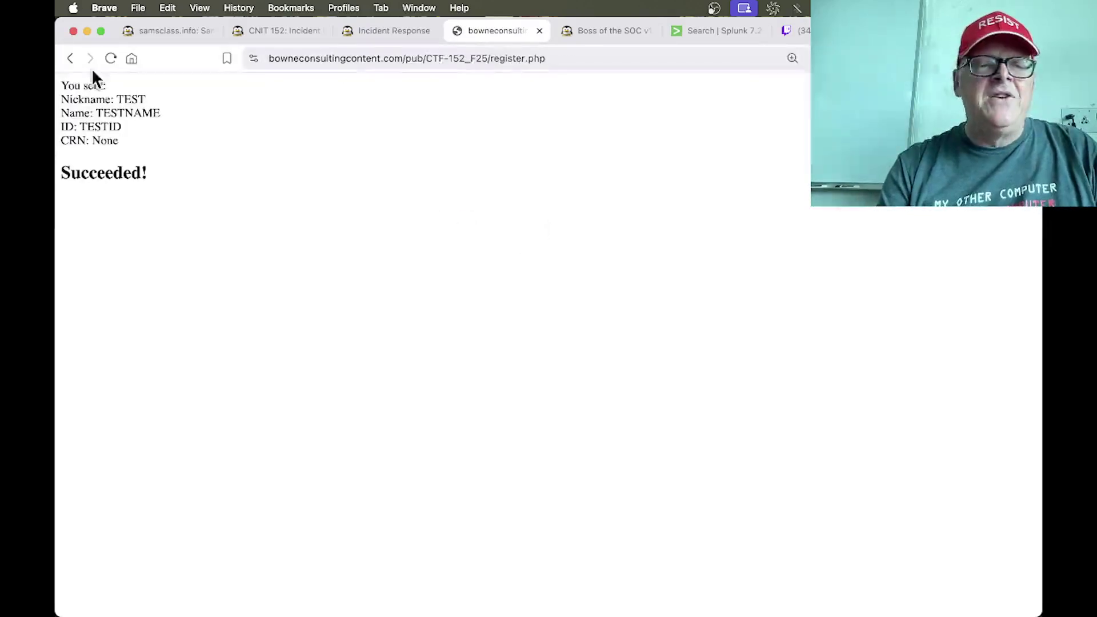
Step: Return to the Enter Flag form, reload it and select TEST as the name
left_click(70, 58)
left_click(69, 58)
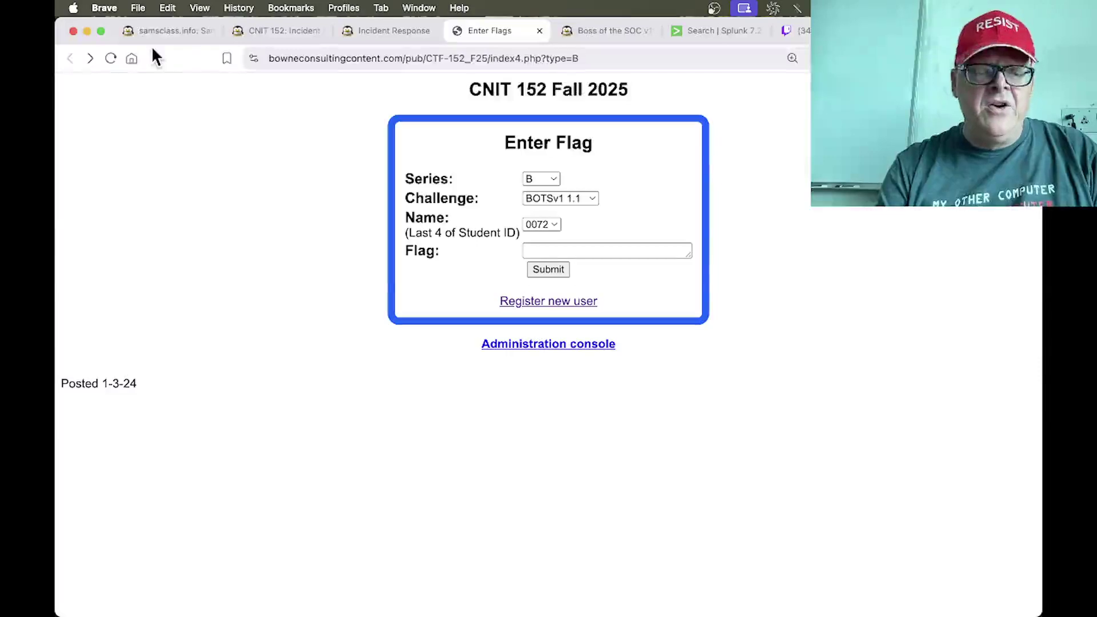
left_click(109, 57)
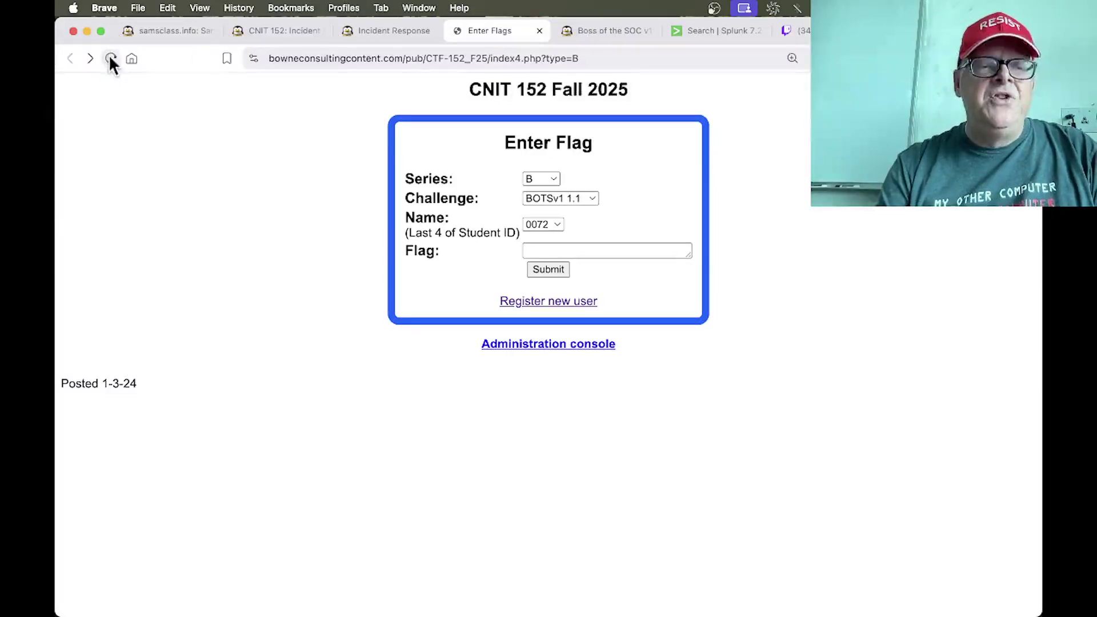
left_click(557, 225)
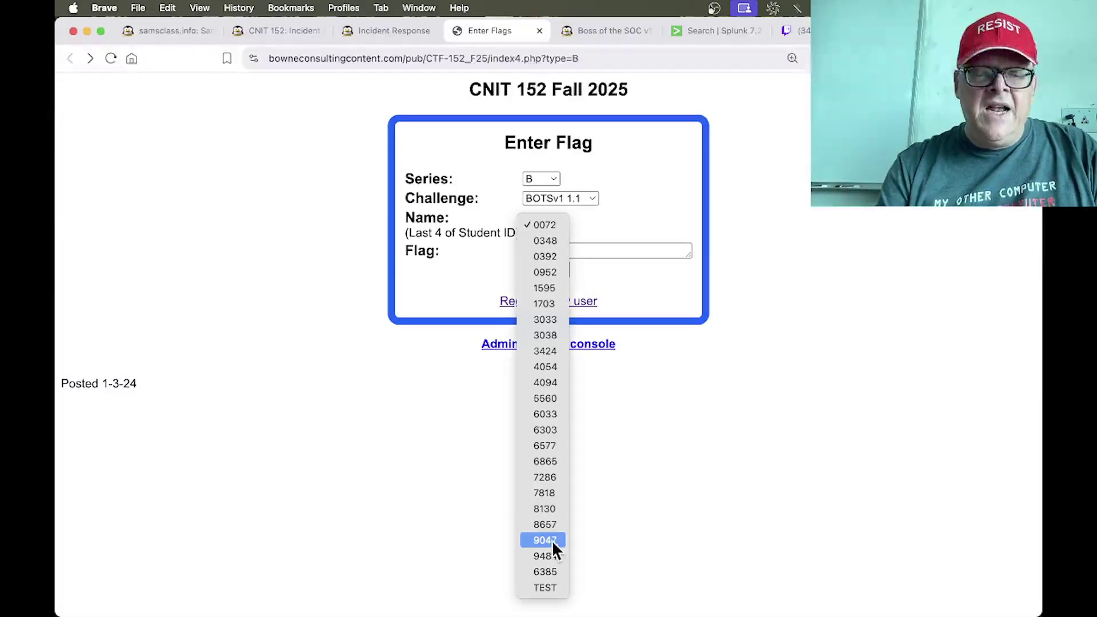
left_click(543, 588)
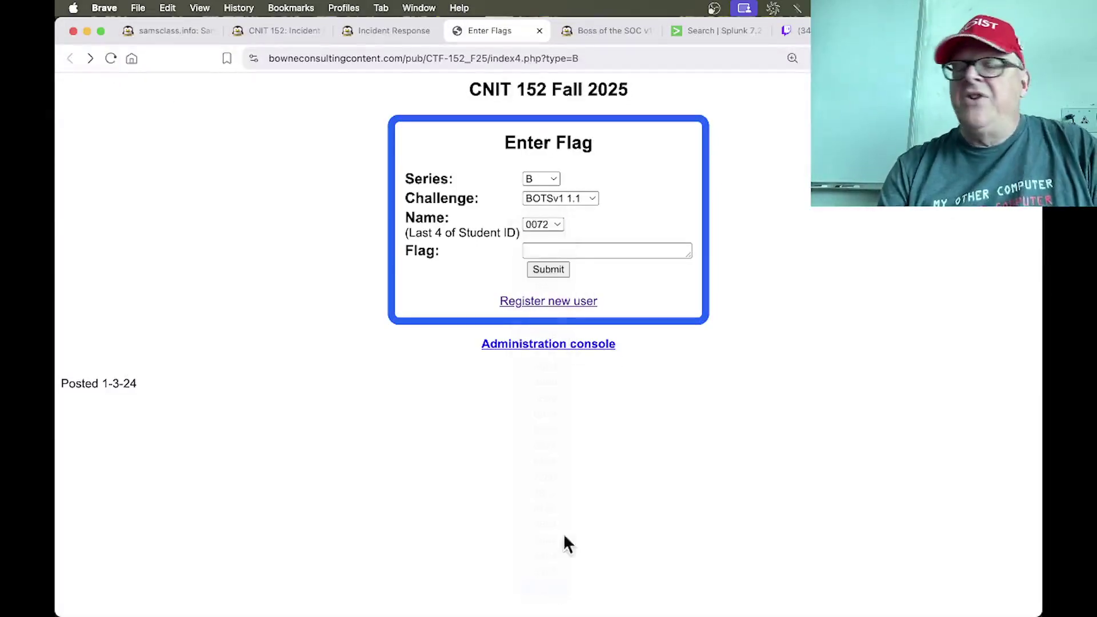
Step: Submit Acunetix as the flag for challenge BOTSv1 1.1
left_click(551, 250)
type("Acunetix")
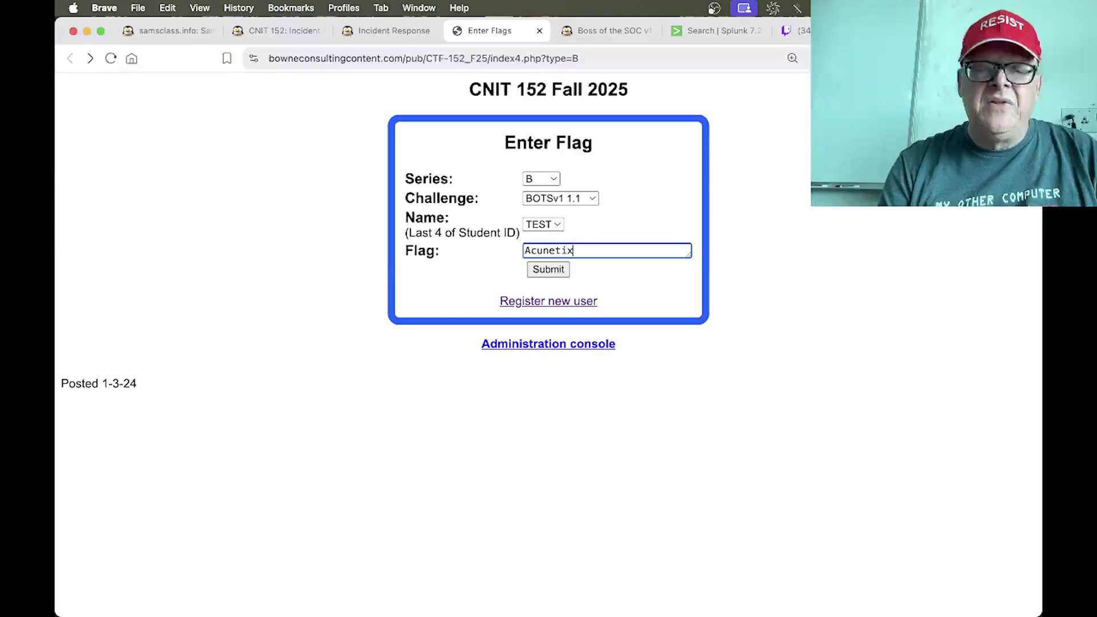
left_click(556, 266)
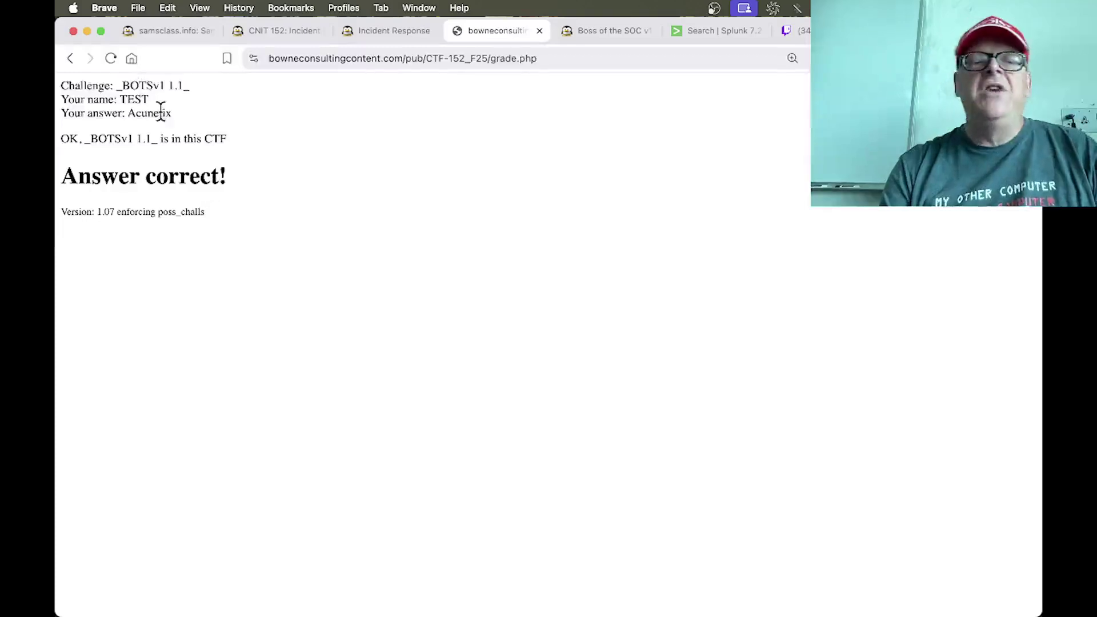
Step: View the CNIT 152 Fall 2025 scoreboard from the Incident Response page, and return to the Enter Flag form
left_click(76, 52)
left_click(393, 34)
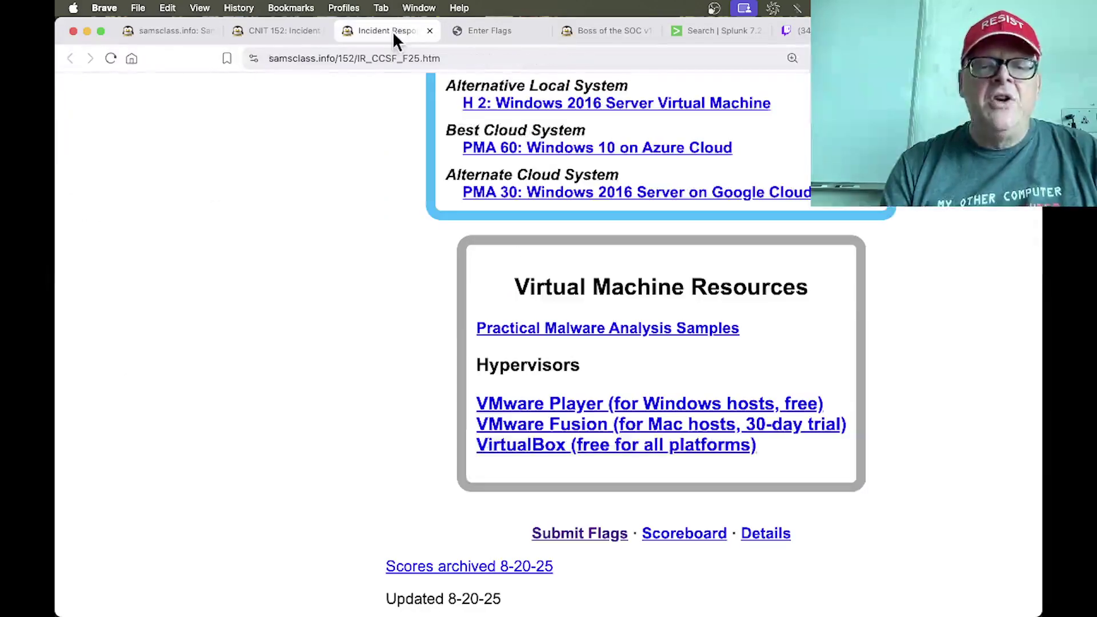
left_click(674, 535)
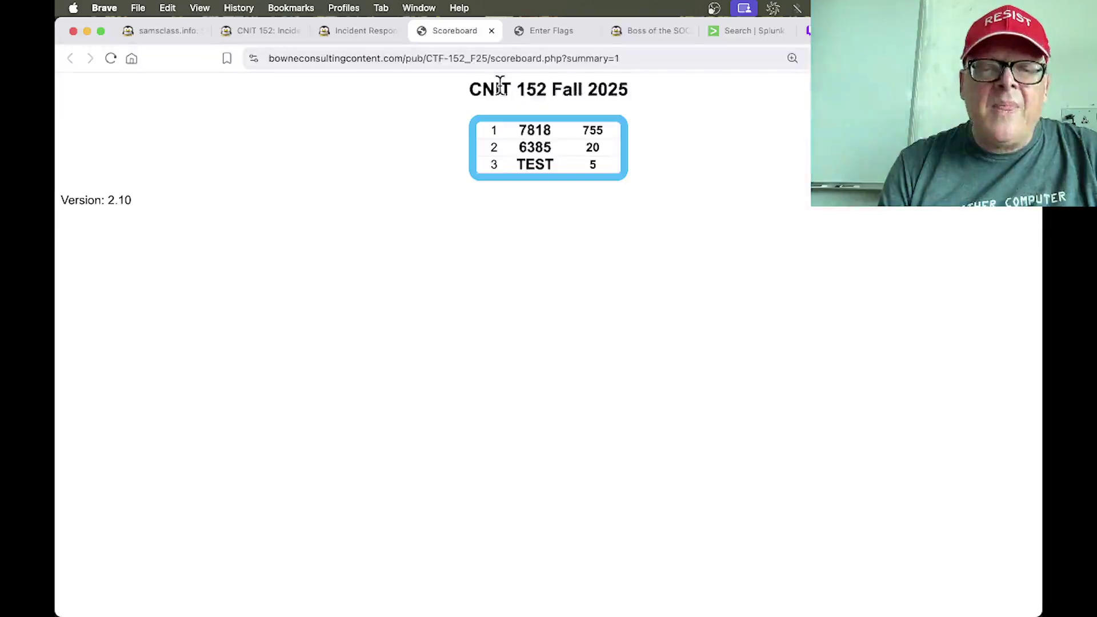
left_click(557, 29)
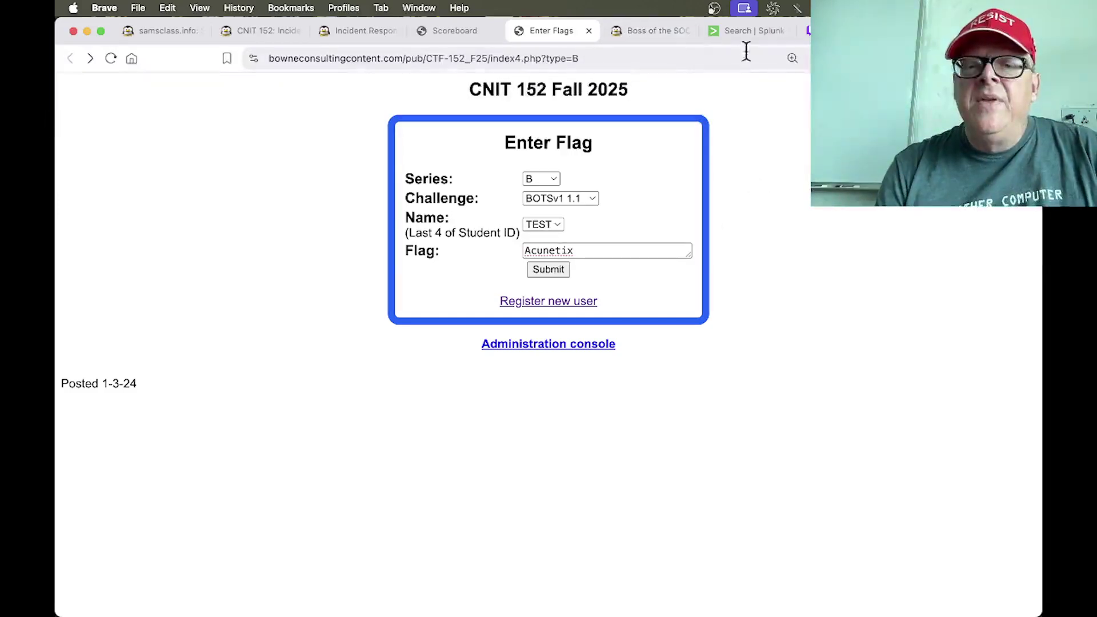
Step: Read the Level 1 challenge descriptions and the BOTSv1 1.4 hints on the Boss of the SOC page
left_click(650, 28)
scroll(612, 395, "down", 1)
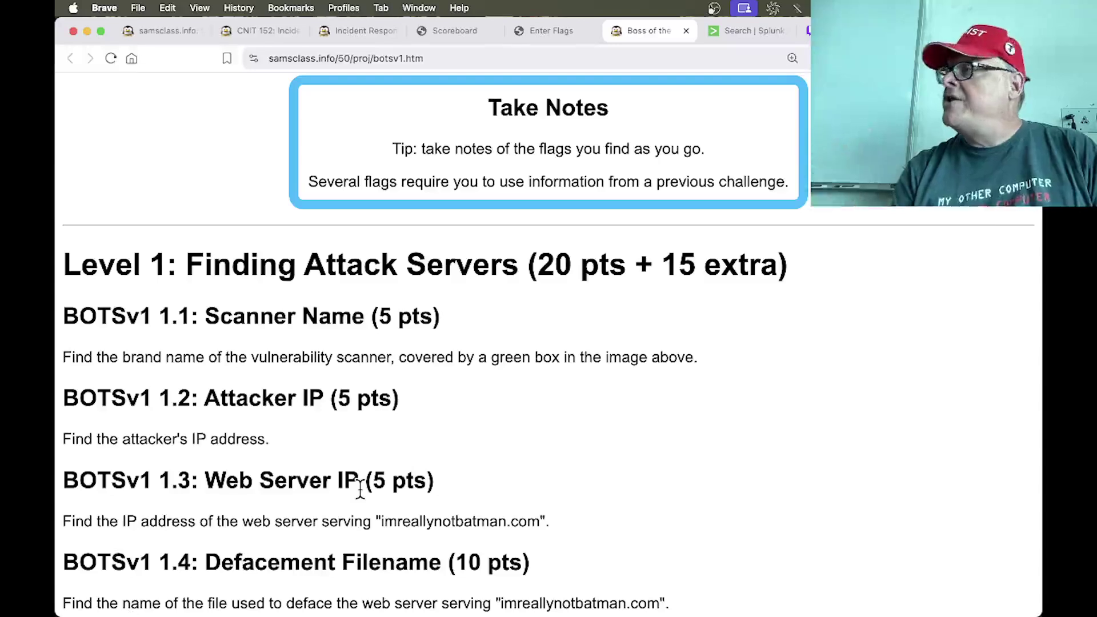
scroll(360, 490, "down", 5)
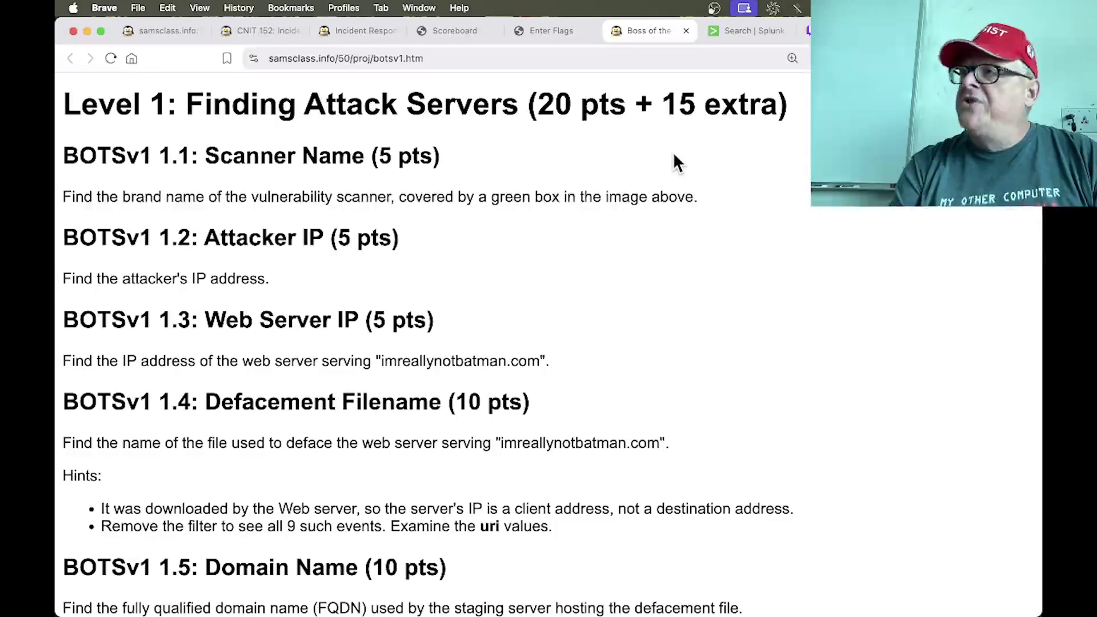
Step: In the Splunk search results, review the c_ip field's values and filter the events to client address 40.80.148.42
left_click(739, 34)
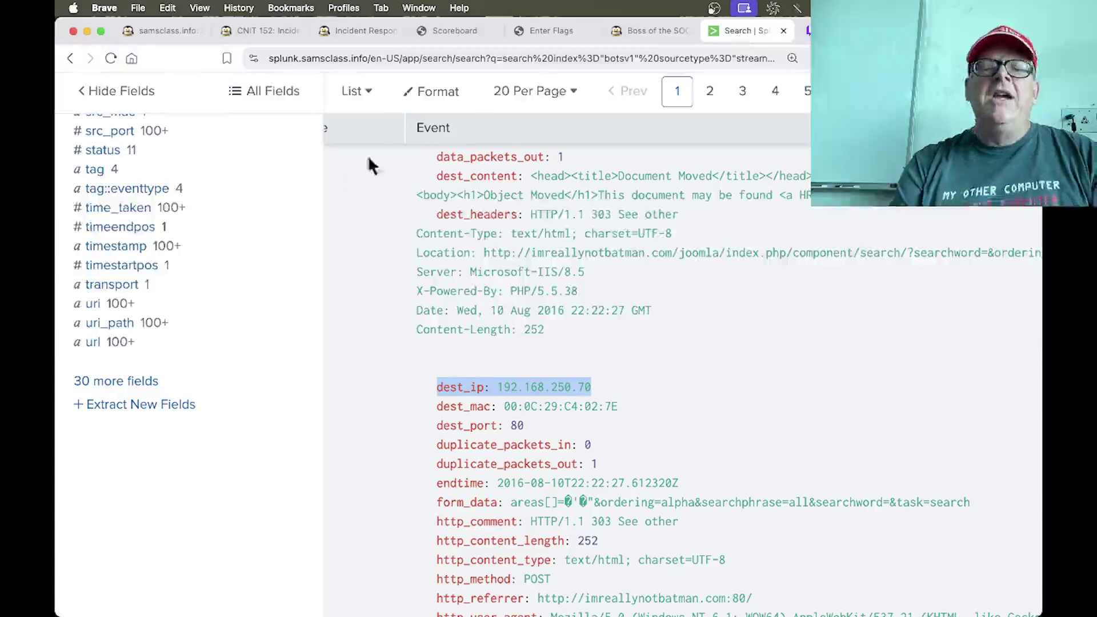
scroll(368, 164, "up", 15)
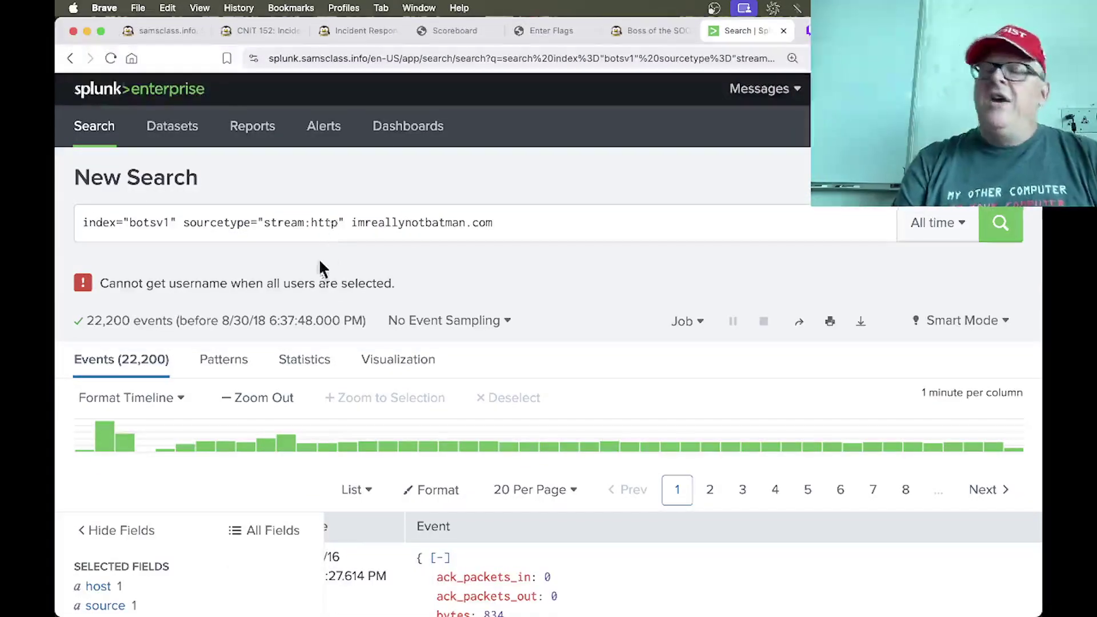
scroll(319, 268, "down", 10)
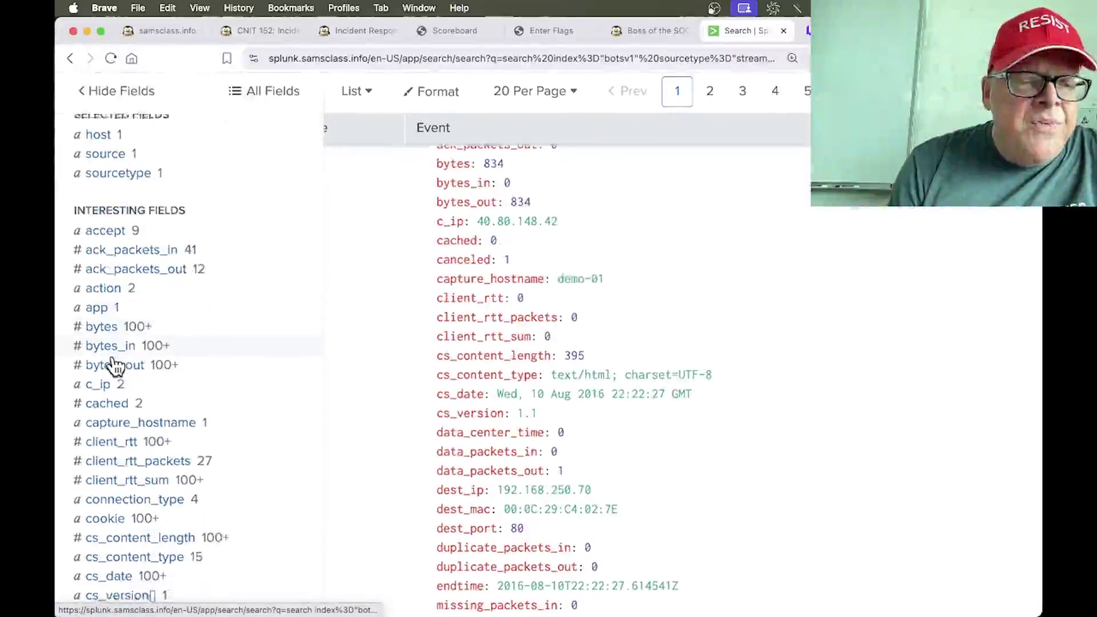
scroll(115, 366, "down", 1)
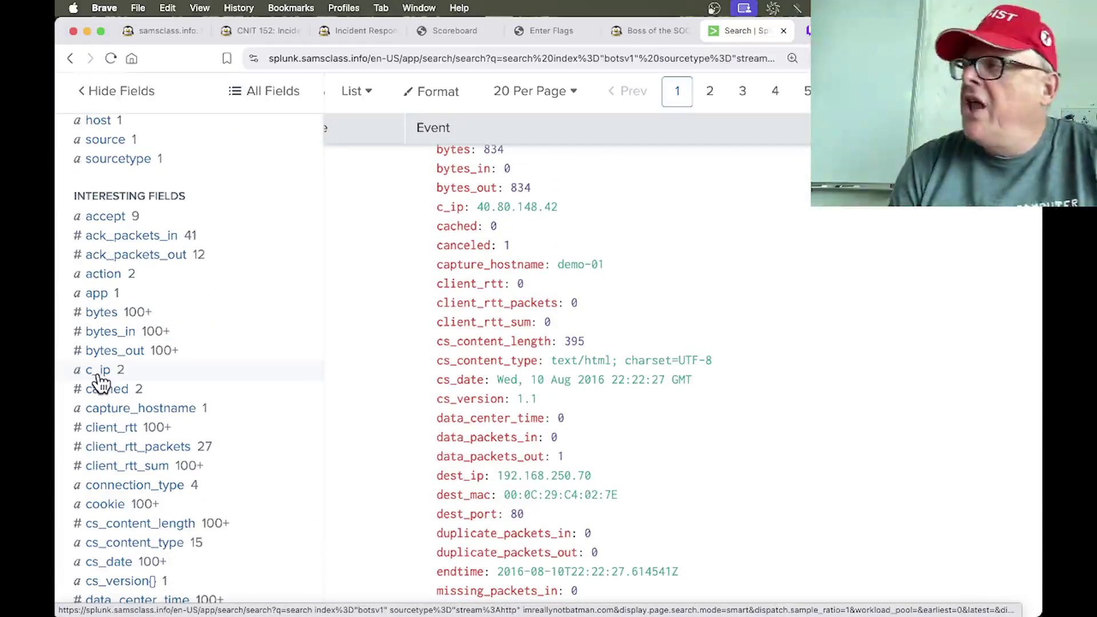
left_click(98, 371)
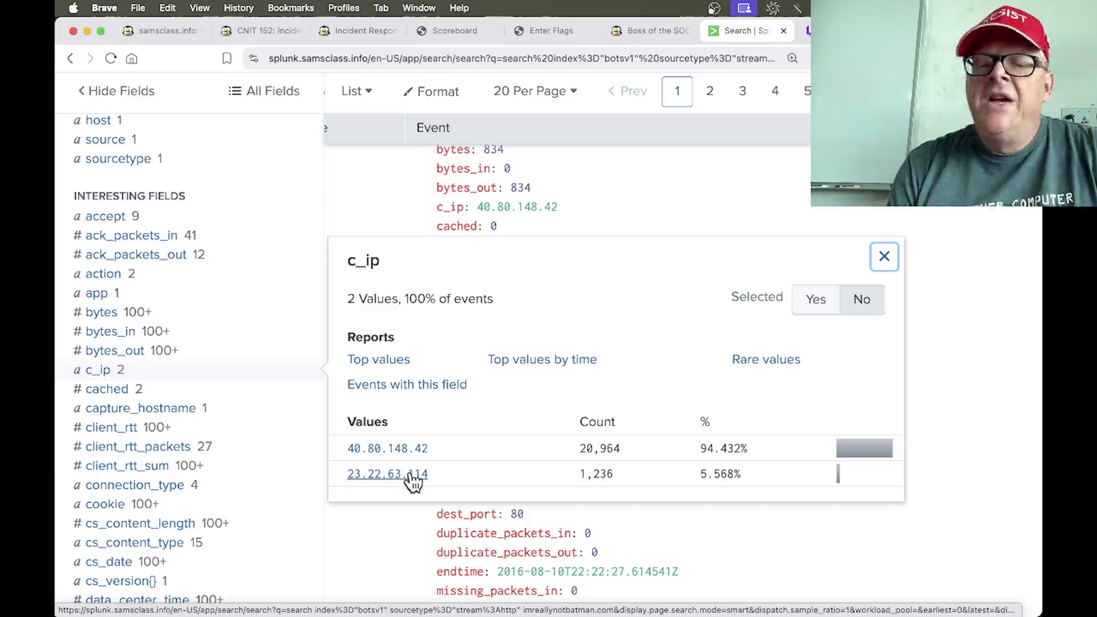
left_click(410, 452)
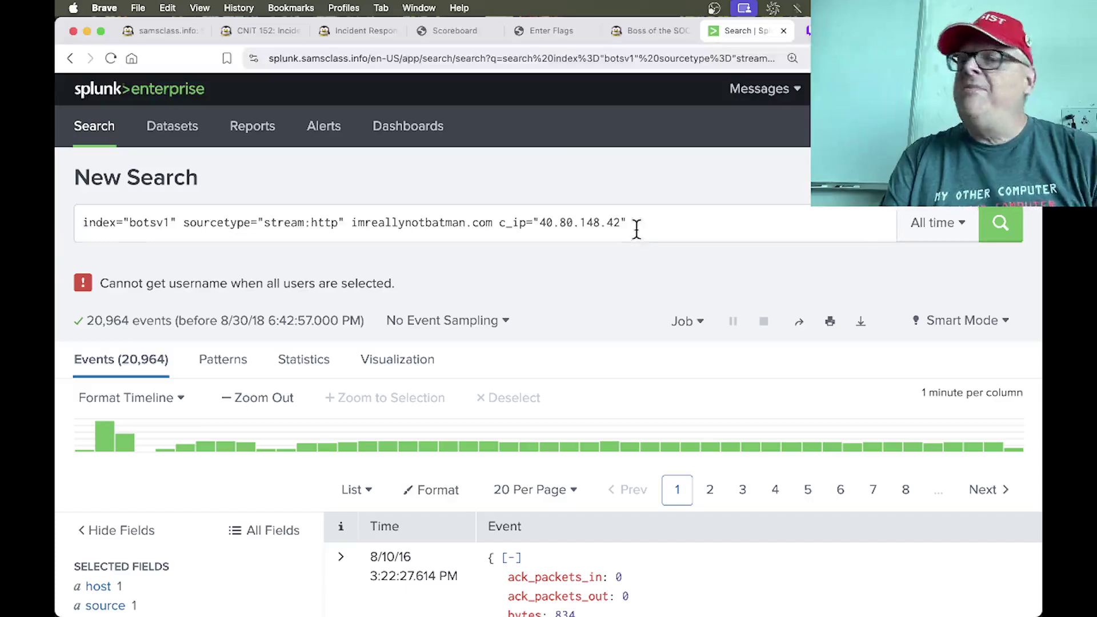
Step: Replace the c_ip value in the search with the destination IP from the notes, 192.168.250.70, and run it
key("super+Tab")
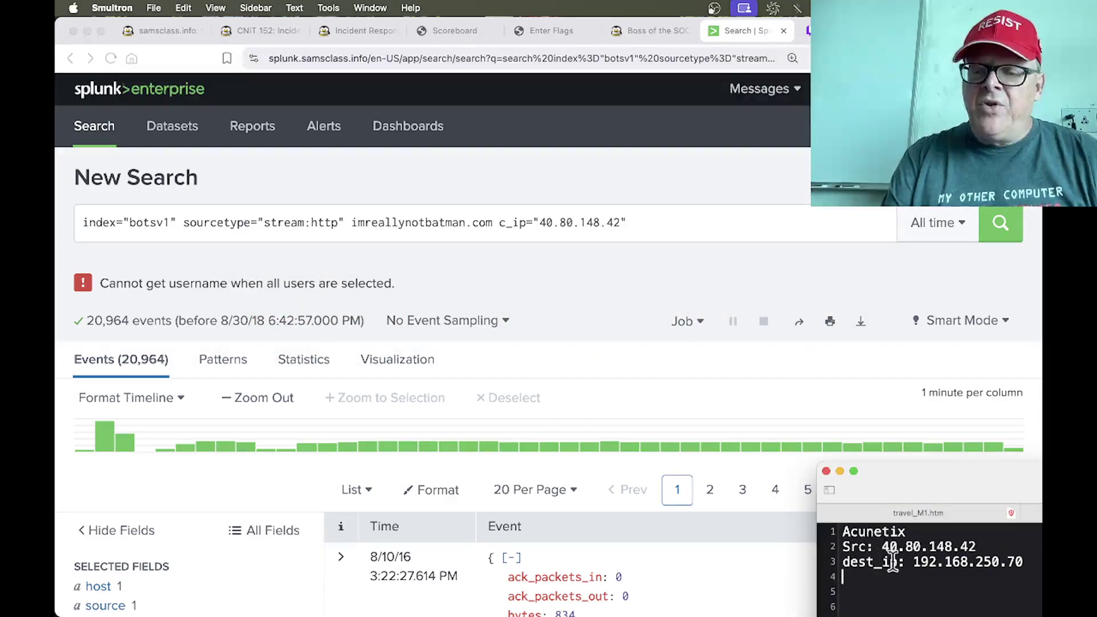
left_click_drag(913, 562, 1020, 561)
key("super+c")
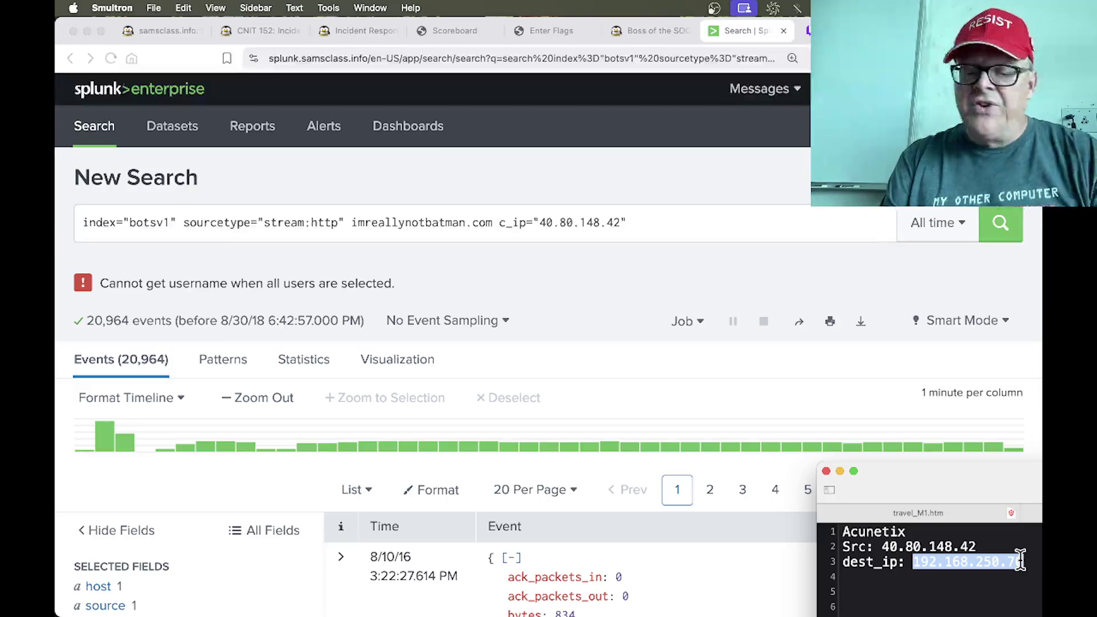
left_click(556, 231)
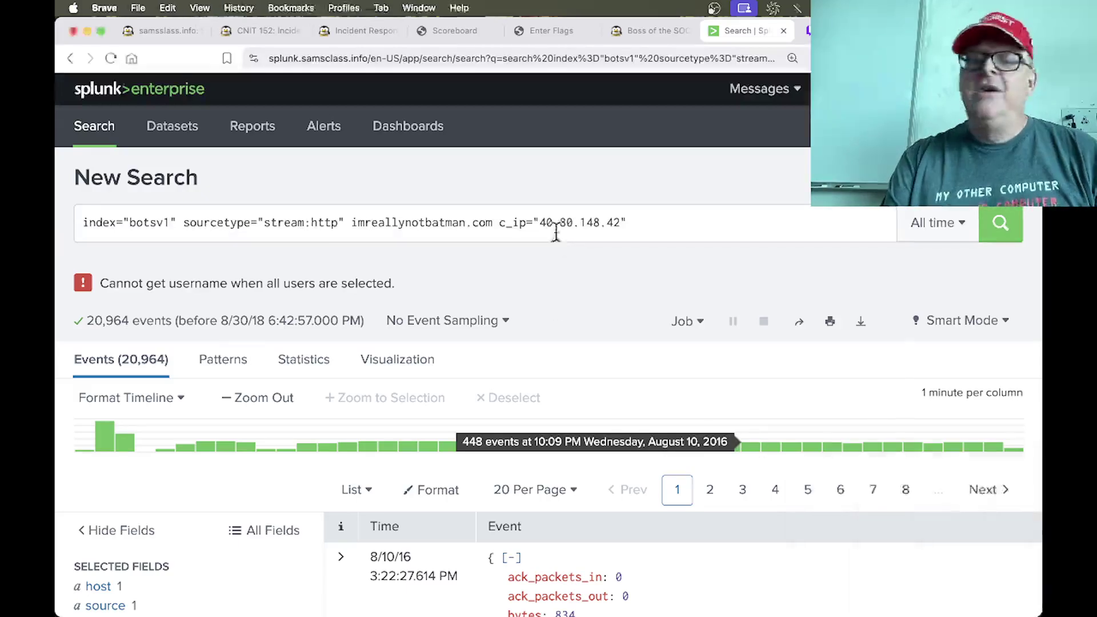
left_click_drag(540, 222, 624, 225)
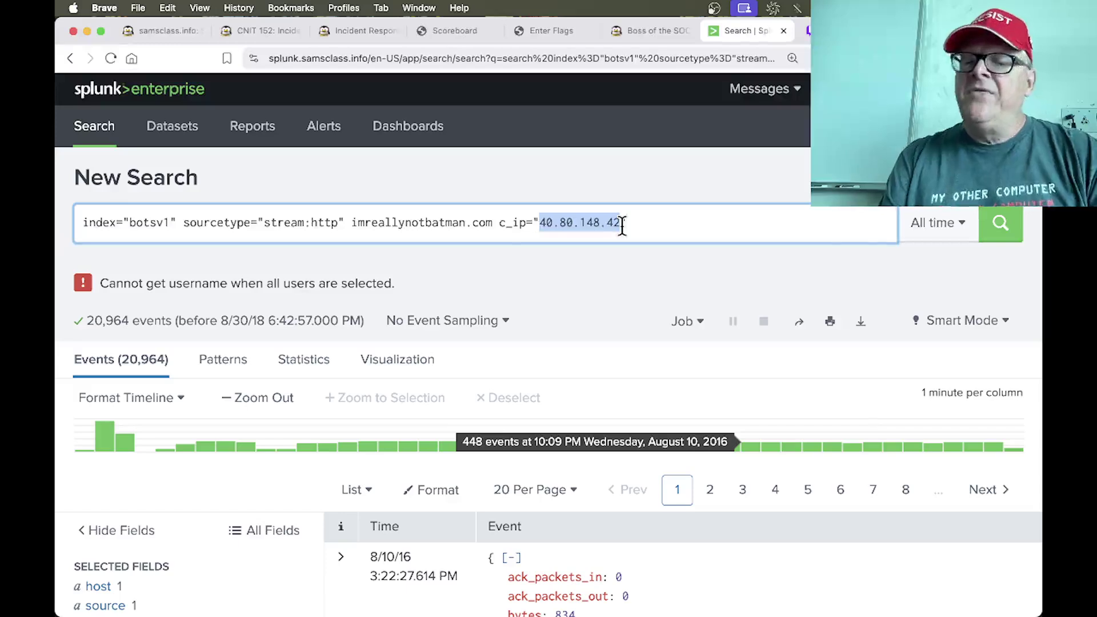
key("super+v")
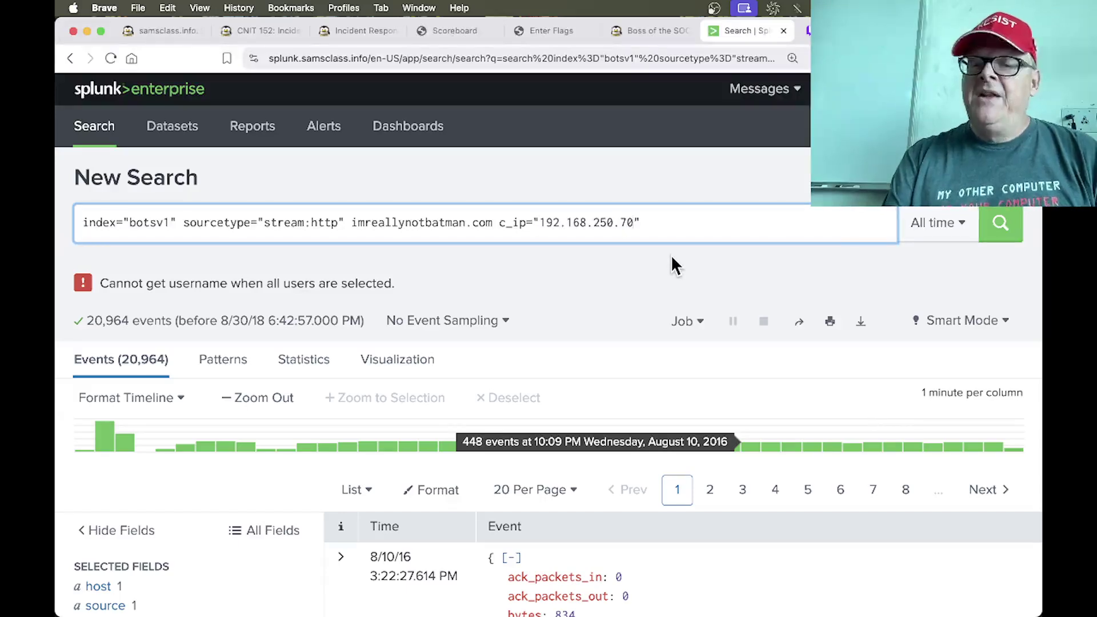
left_click(999, 229)
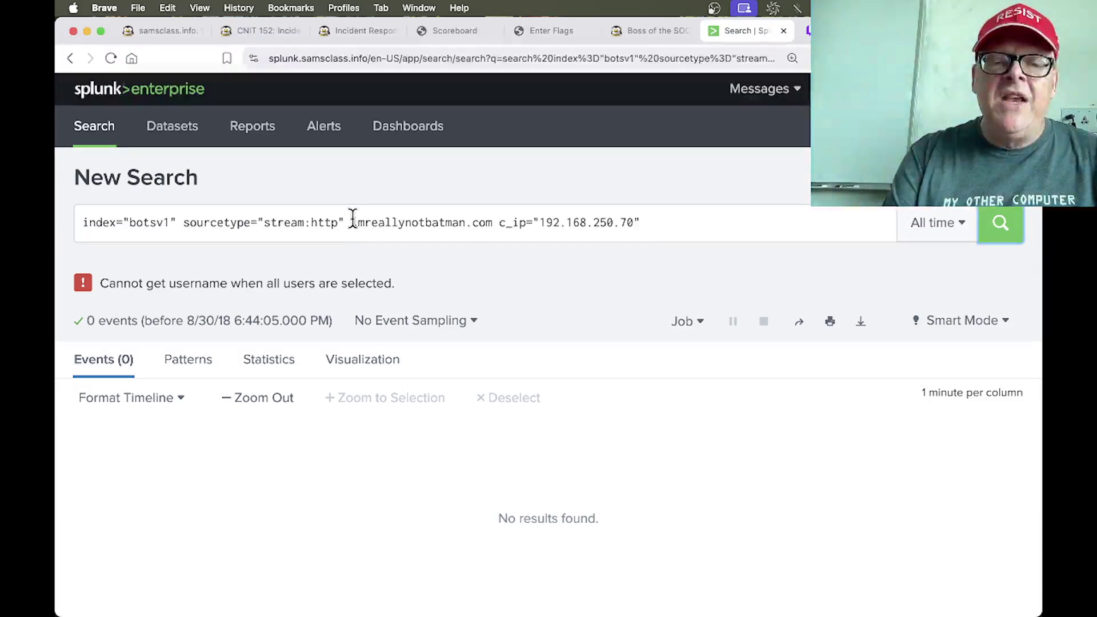
Step: Remove the imreallynotbatman.com term from the search query and run it again
left_click_drag(355, 222, 495, 225)
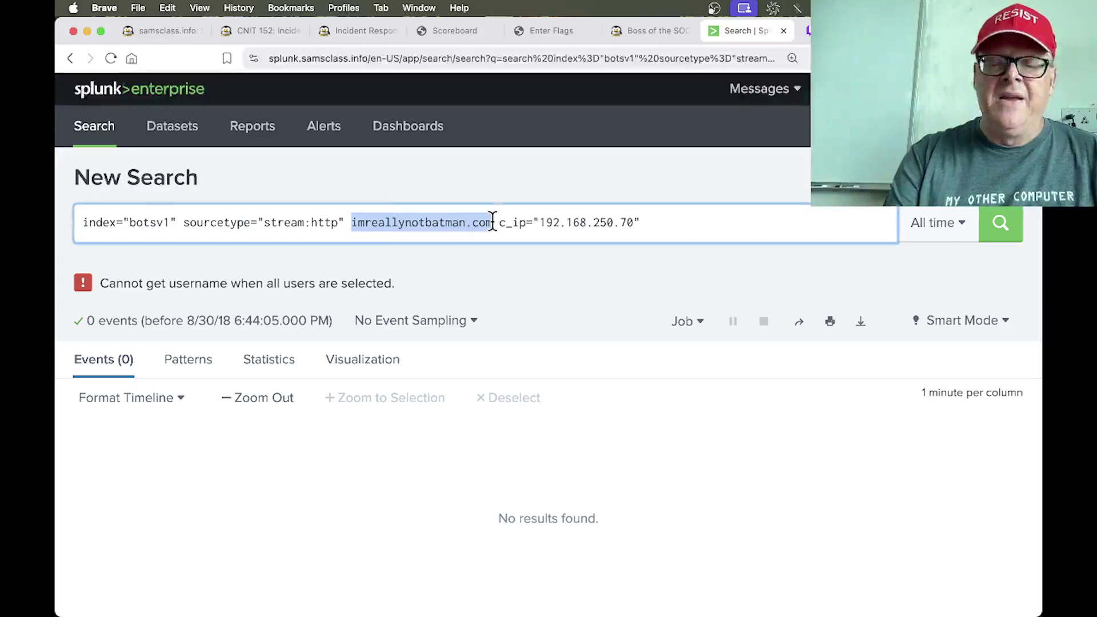
key("BackSpace")
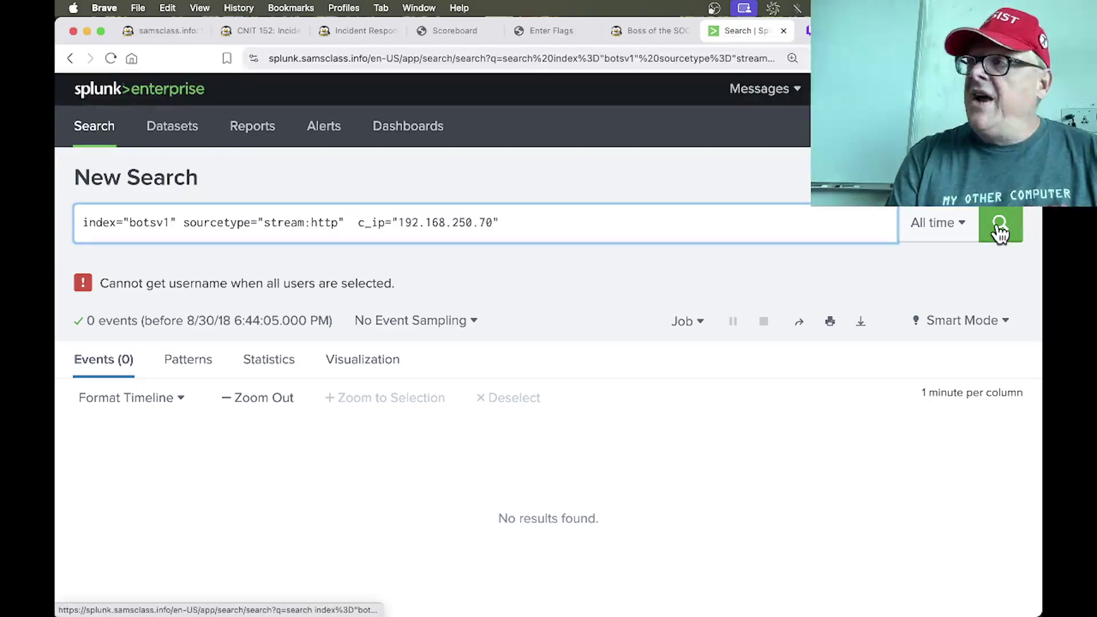
left_click(999, 231)
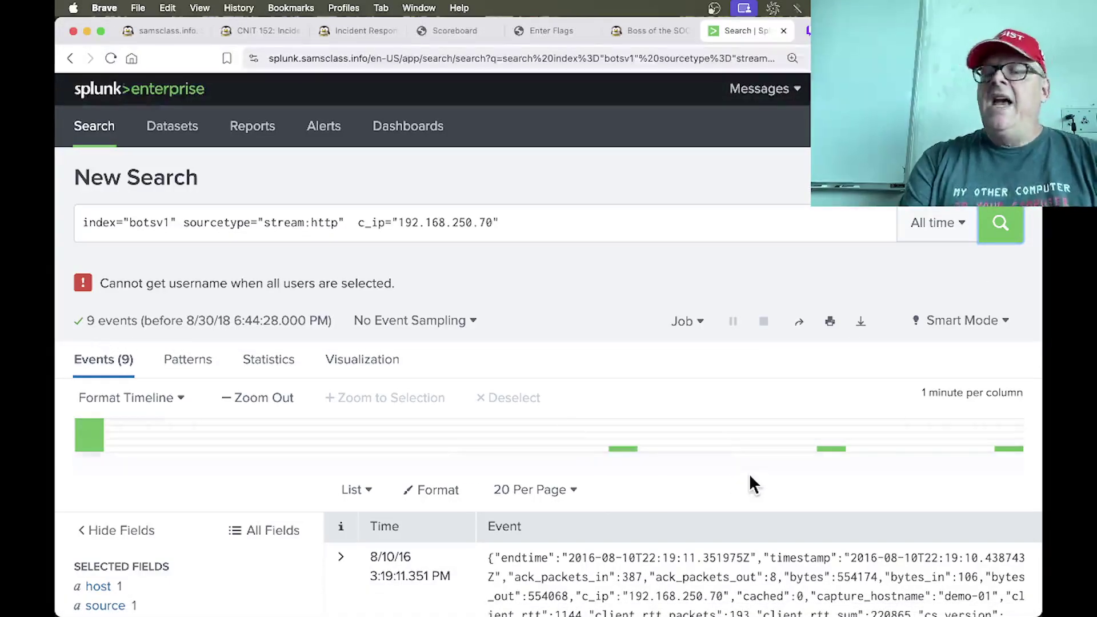
Step: Examine the first returned event down to its closing fields, checking the host and uri_path of the requested file
scroll(752, 474, "down", 6)
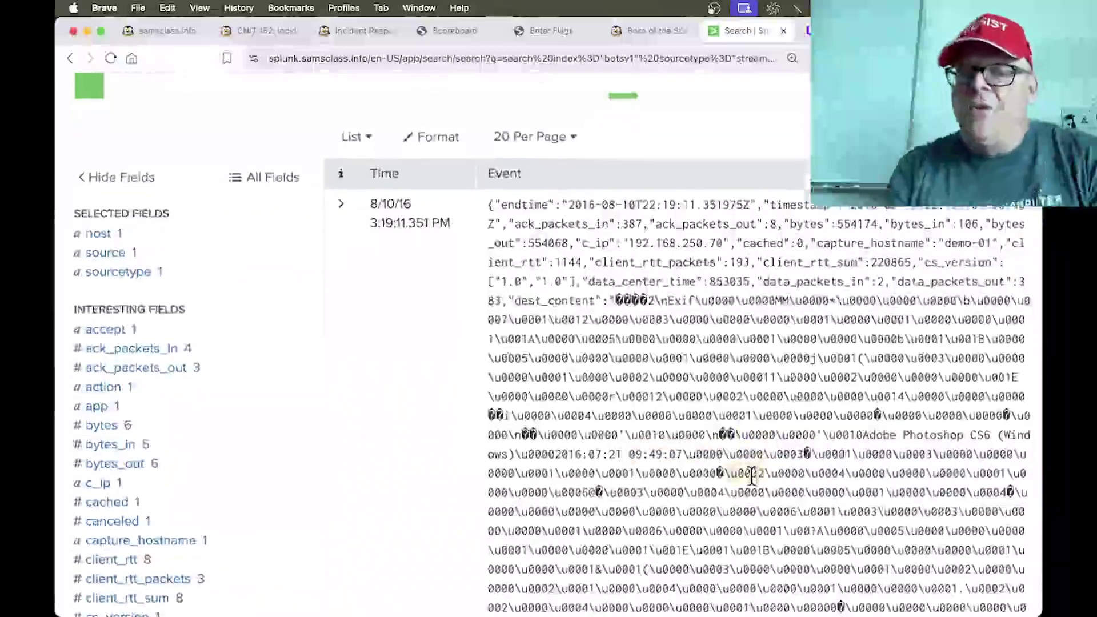
scroll(752, 475, "down", 10)
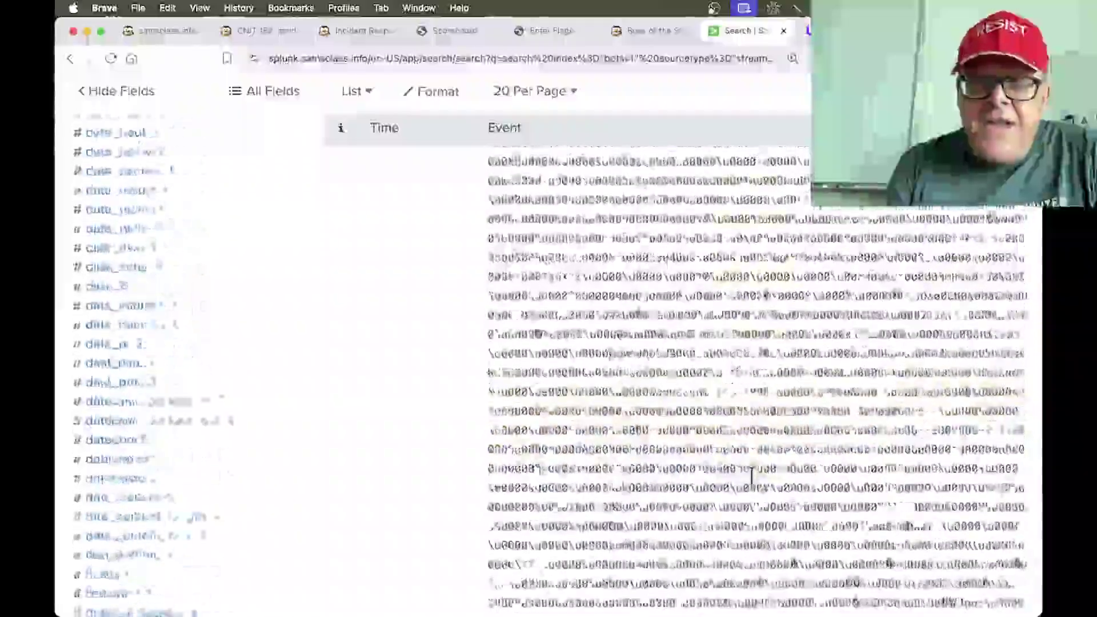
scroll(752, 475, "down", 10)
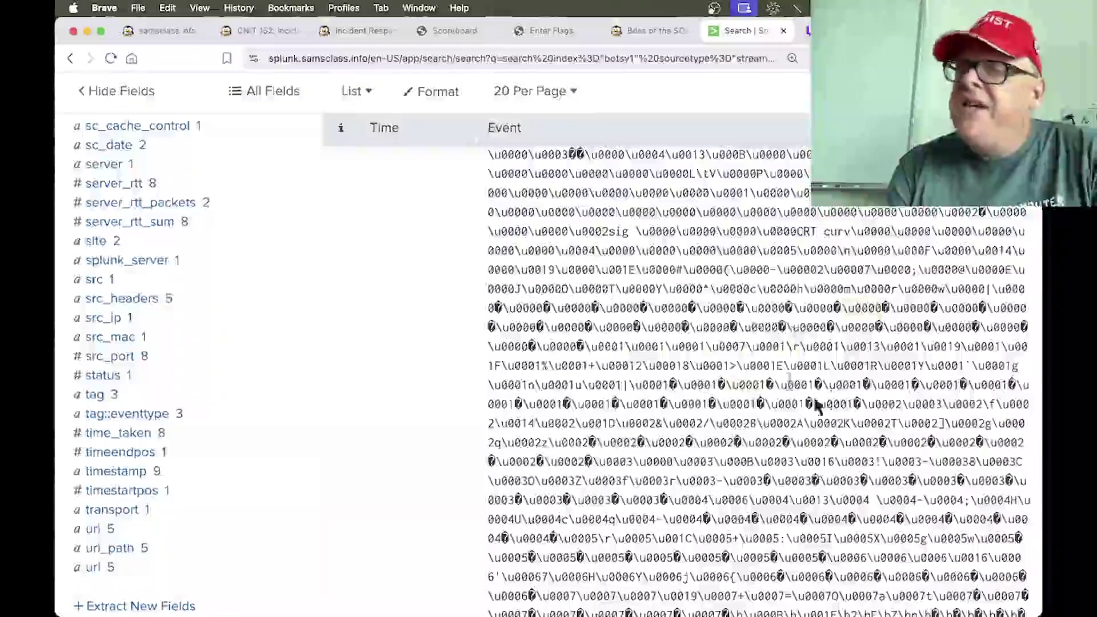
scroll(818, 406, "down", 10)
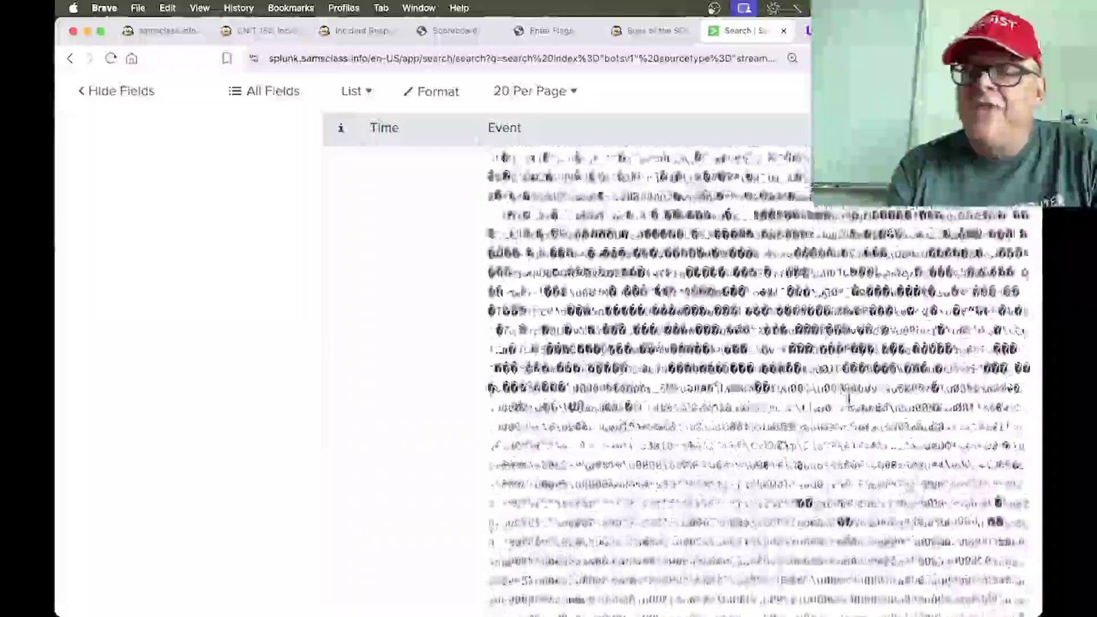
scroll(848, 400, "down", 10)
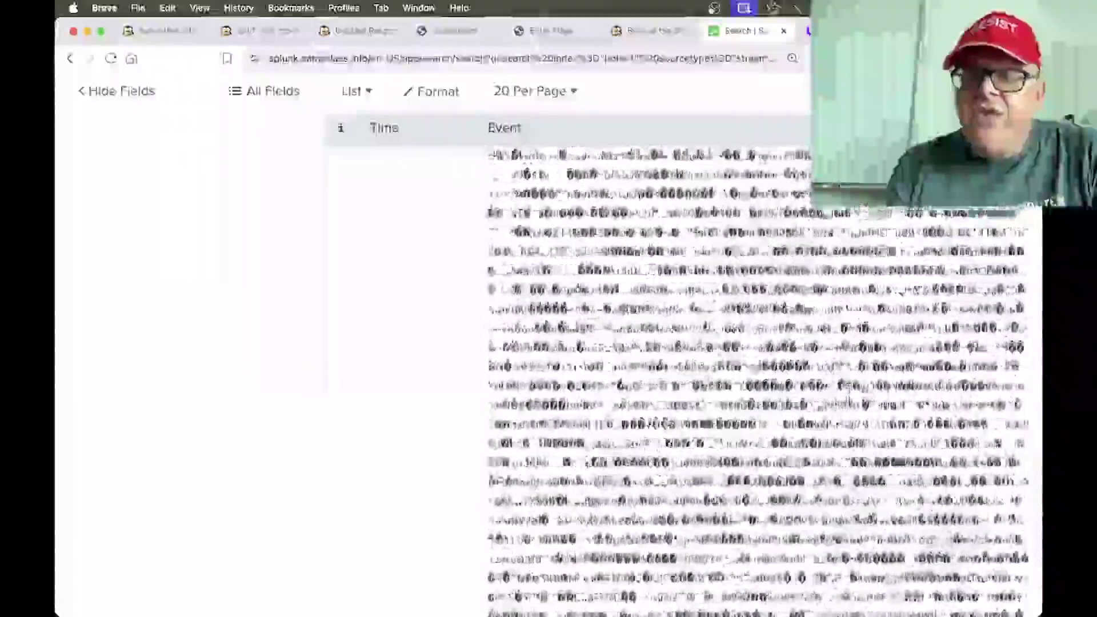
scroll(851, 406, "down", 10)
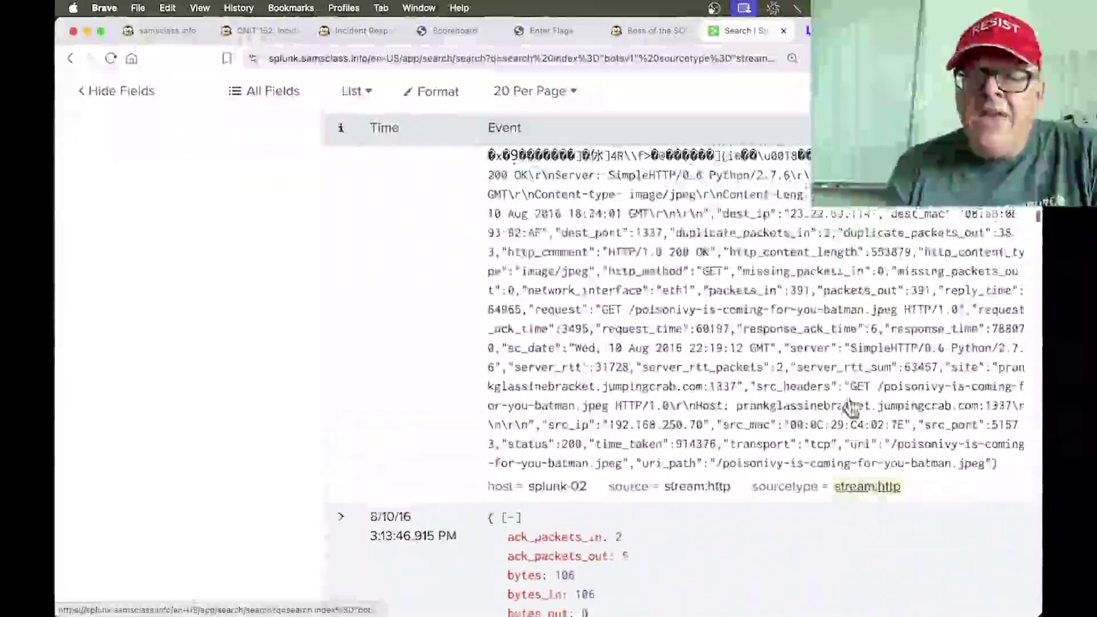
scroll(851, 407, "up", 1)
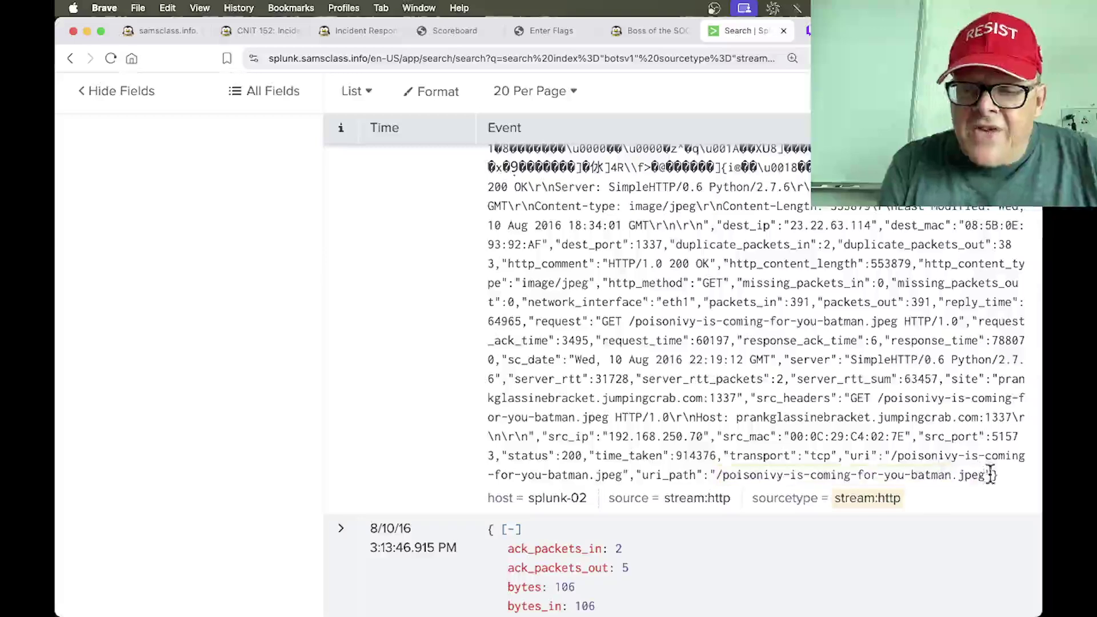
left_click_drag(992, 474, 718, 477)
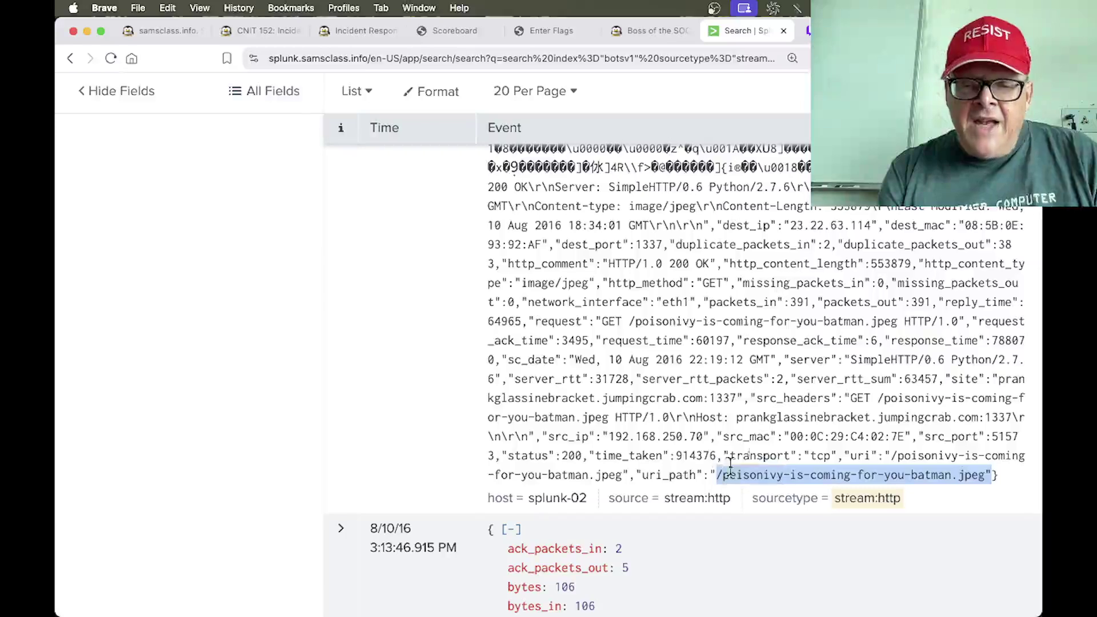
Step: Copy the host prankglassinebracket.jumpingcrab.com:1337 from the event's source headers into the Smultron notes below the destination IP
left_click_drag(737, 418, 1015, 420)
key("super+c")
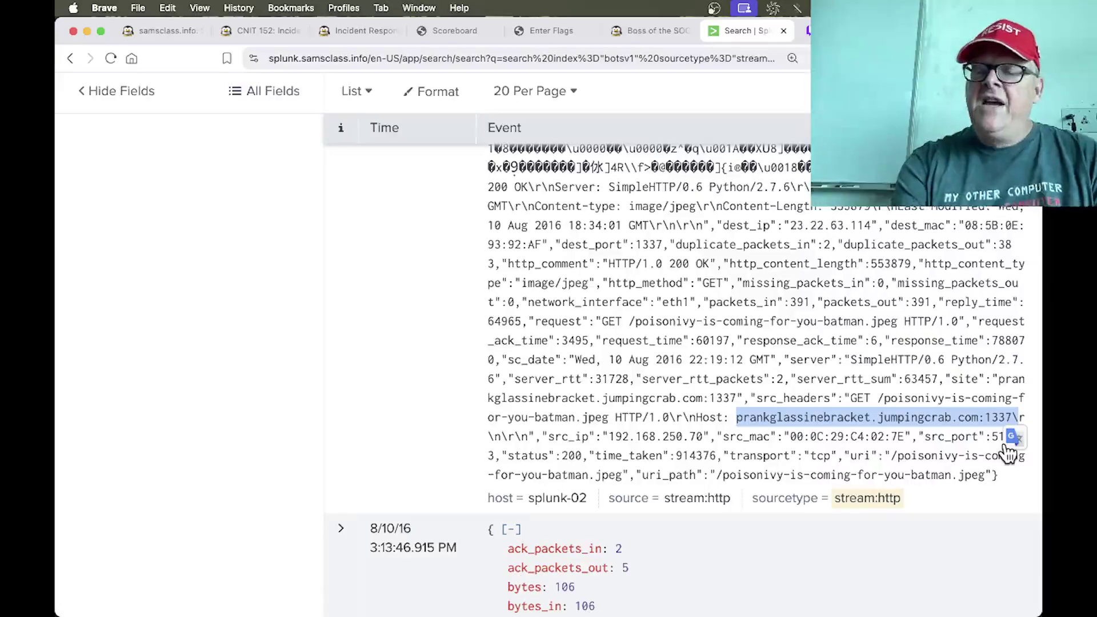
key("super+Tab")
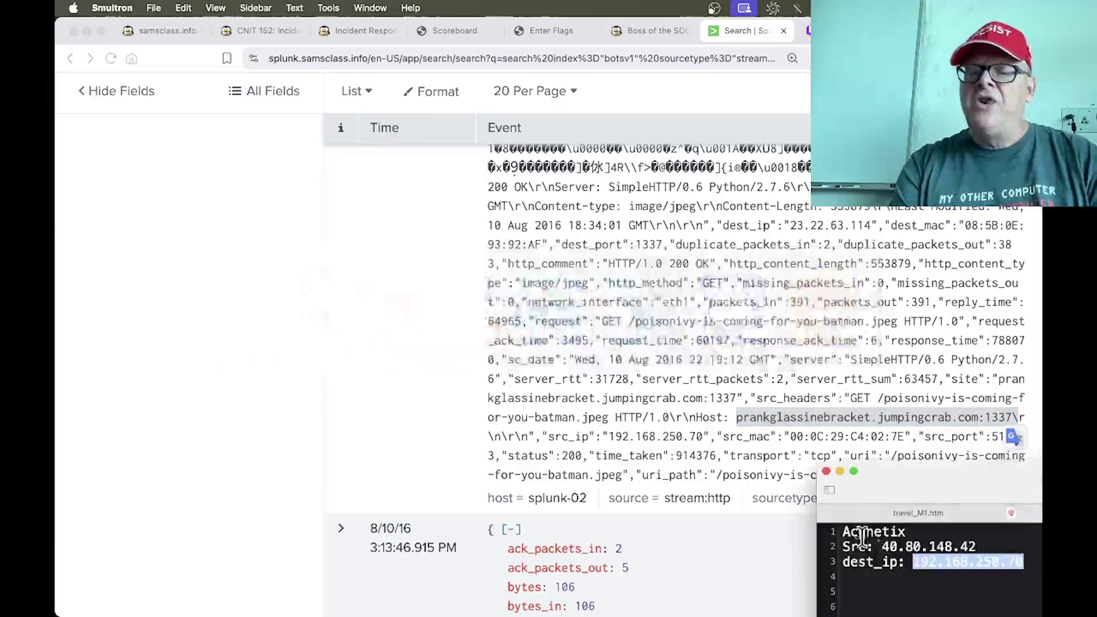
left_click(858, 578)
key("super+v")
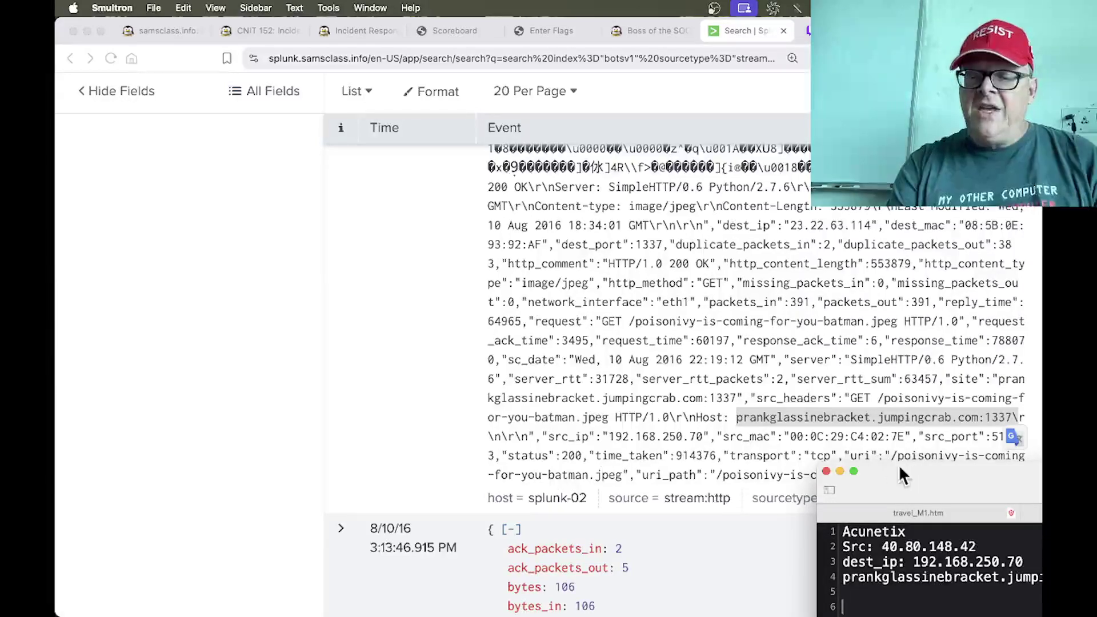
Step: Copy poisonivy-is-coming-for-you-batman.jpeg from the event's uri_path into the Smultron notes, and return to the Boss of the SOC page
key("super+Tab")
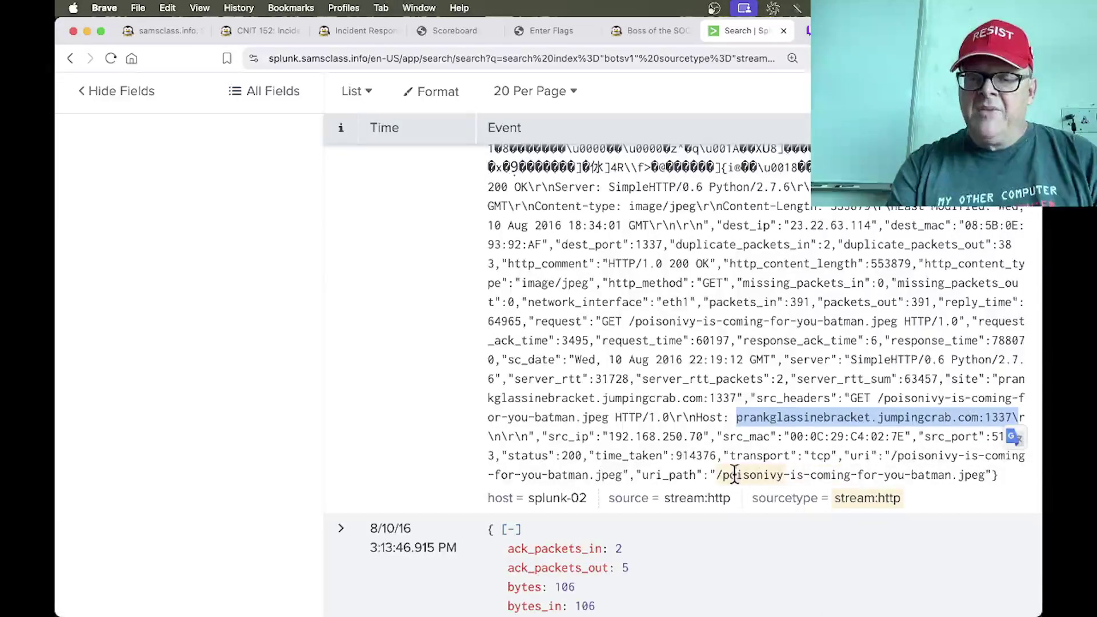
left_click_drag(721, 475, 983, 475)
key("super+c")
key("super+Tab")
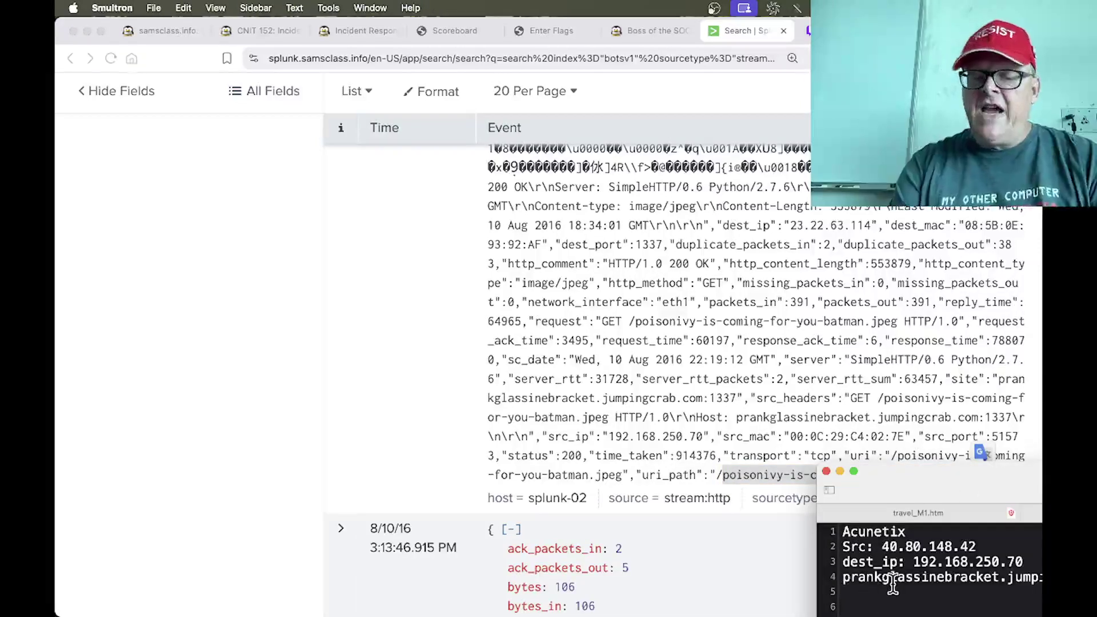
key("super+v")
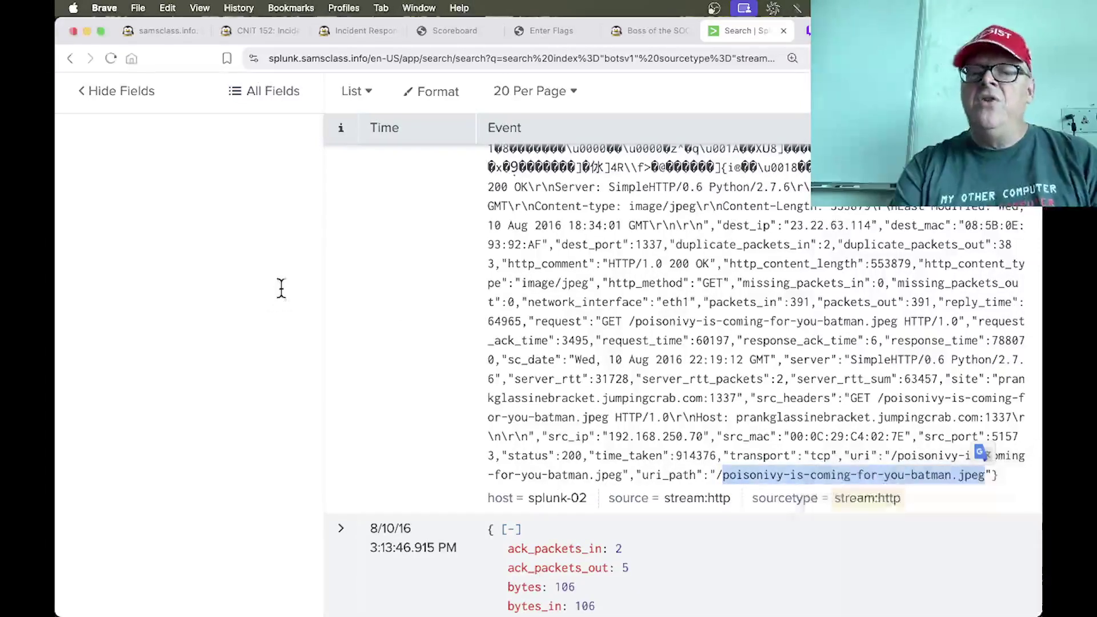
key("super+Tab")
left_click(653, 34)
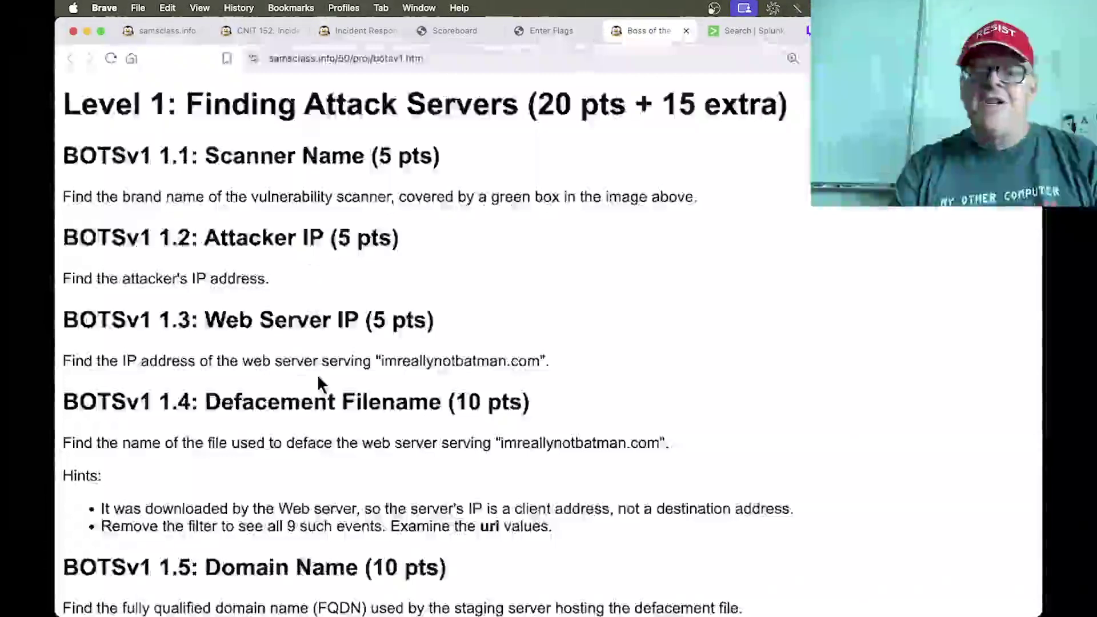
Step: Read the Boss of the SOC page through the rest of Level 1 to challenge 2.1, Staging Server IP, and bring up the Smultron notes
scroll(317, 374, "down", 5)
scroll(317, 377, "down", 1)
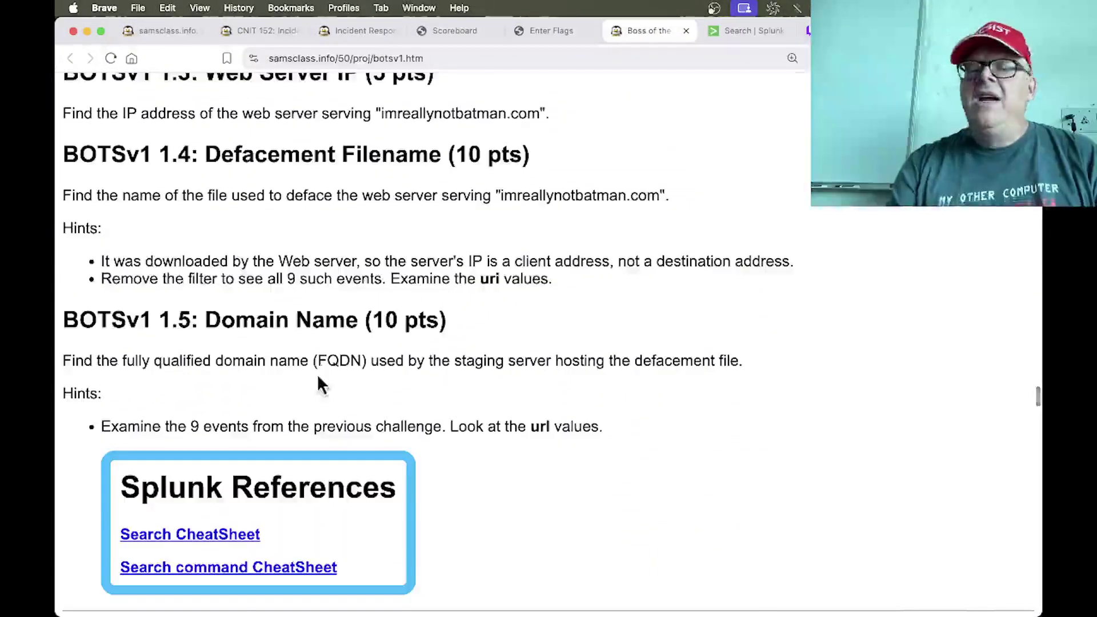
scroll(317, 374, "down", 4)
scroll(483, 229, "down", 7)
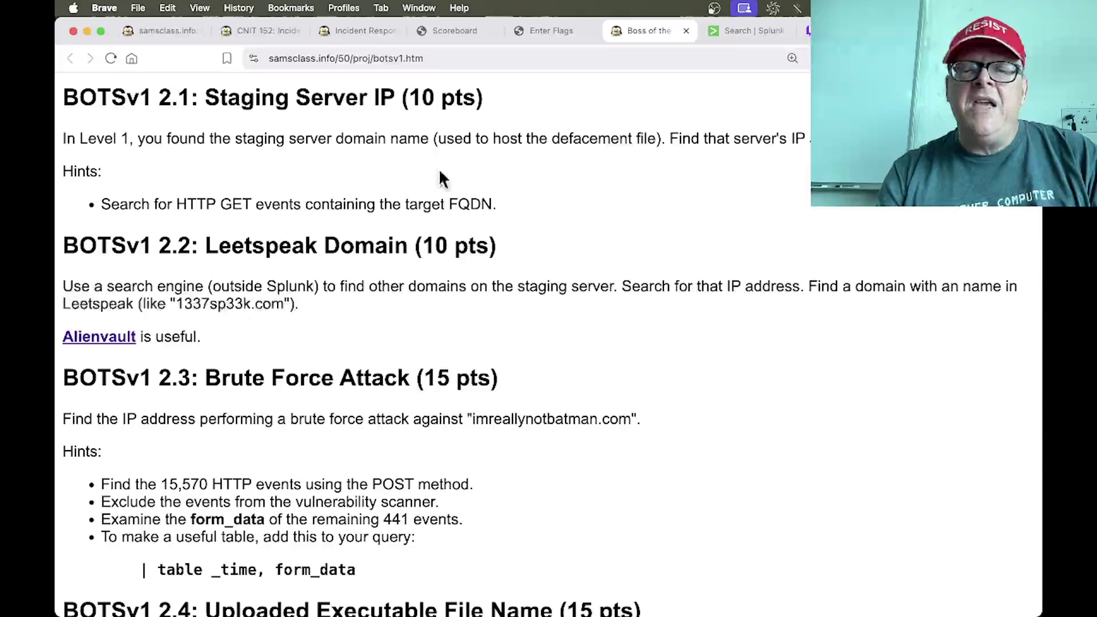
key("super+Tab")
key("super+Tab")
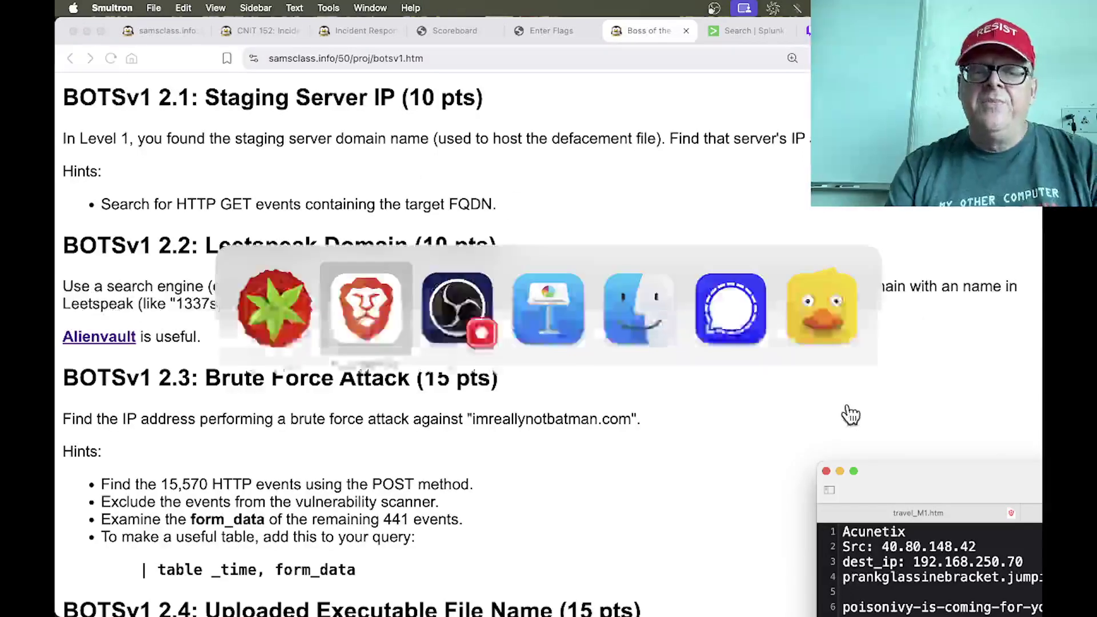
Step: Copy the dest_ip 23.22.63.114 from the defacement file's Splunk event into the Smultron notes below the jpeg file name
left_click(743, 30)
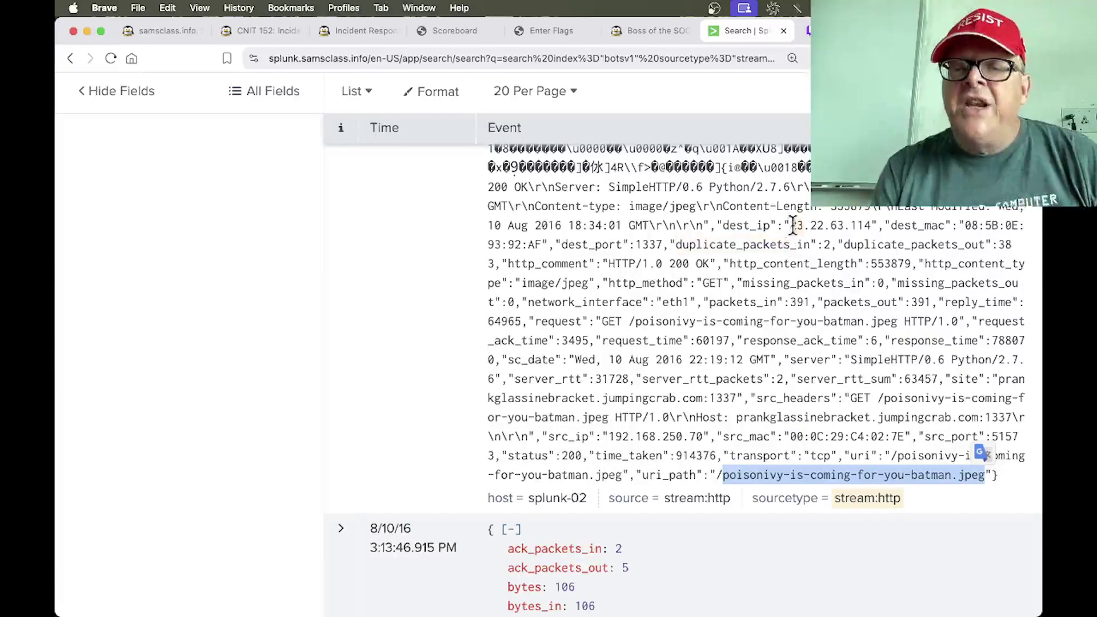
left_click_drag(722, 225, 849, 223)
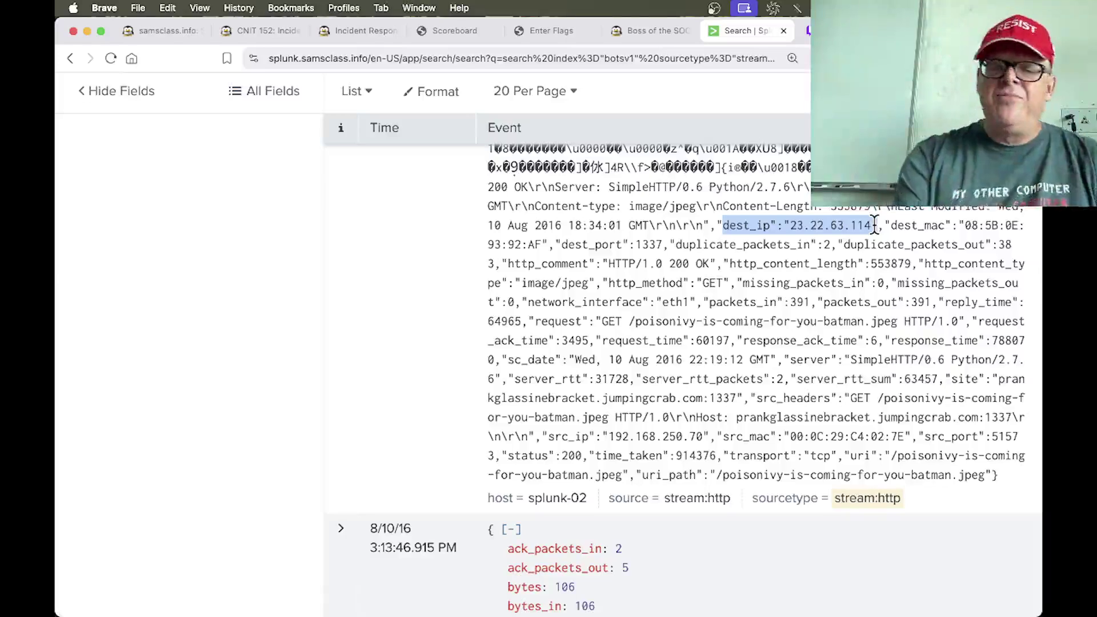
key("super+c")
key("super+Tab")
scroll(855, 594, "down", 2)
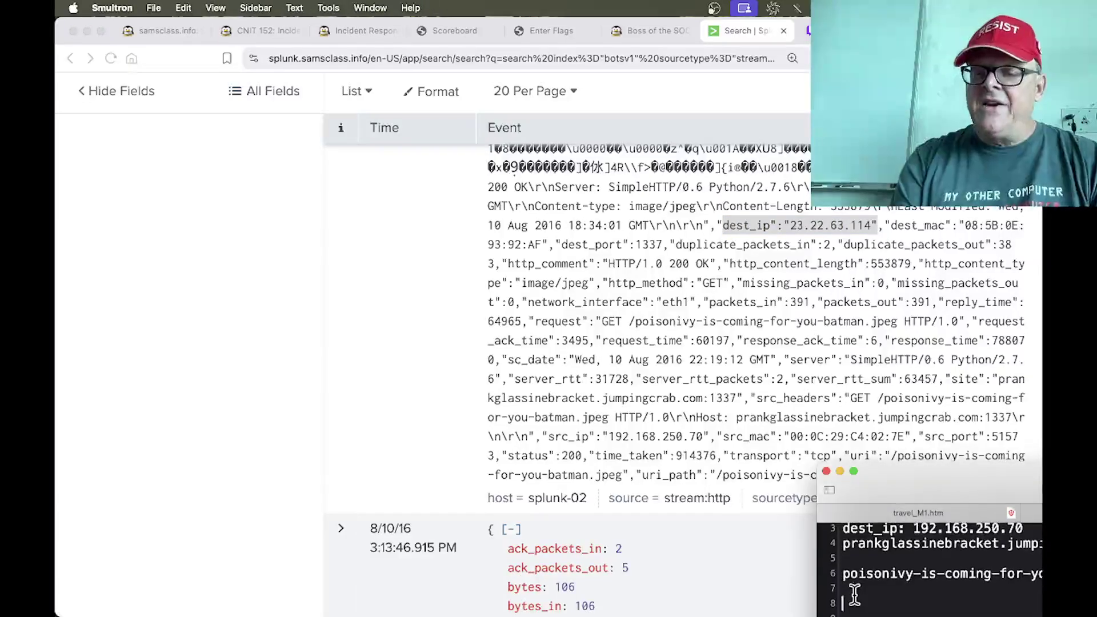
left_click(849, 588)
key("super+v")
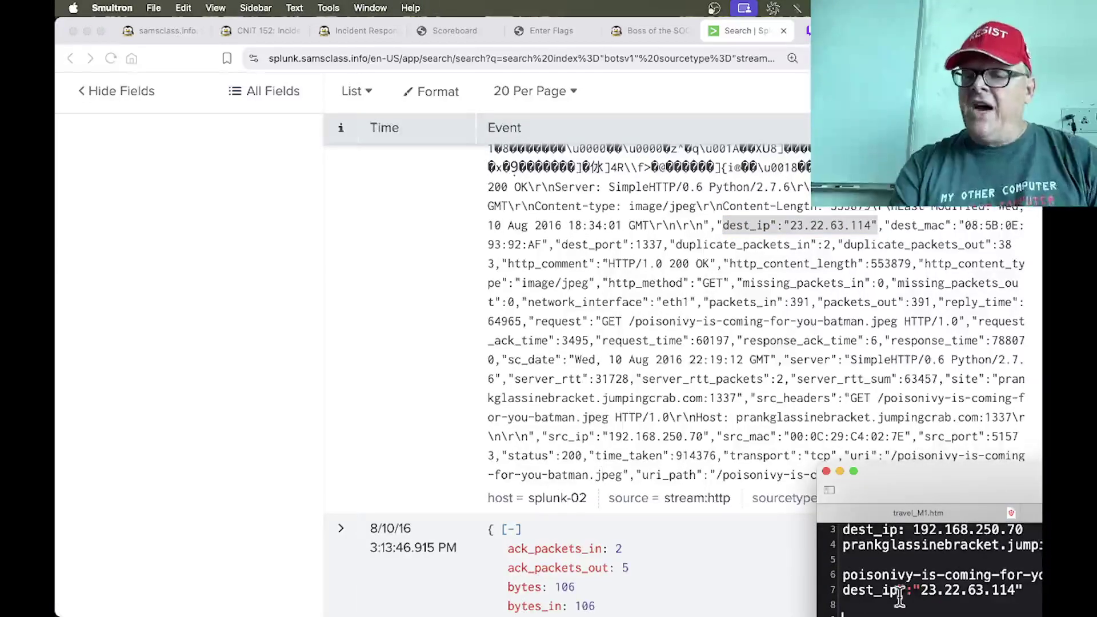
scroll(938, 594, "up", 1)
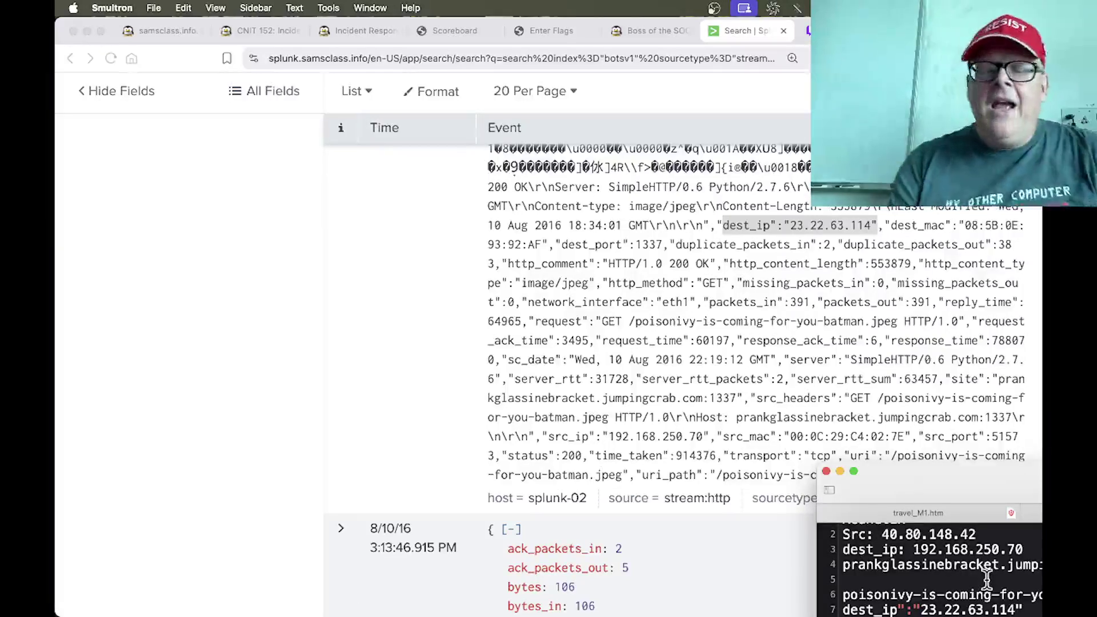
Step: Read the hints for challenges 2.3 Brute Force Attack and 2.4 Uploaded Executable File Name on the Boss of the SOC page
left_click(652, 32)
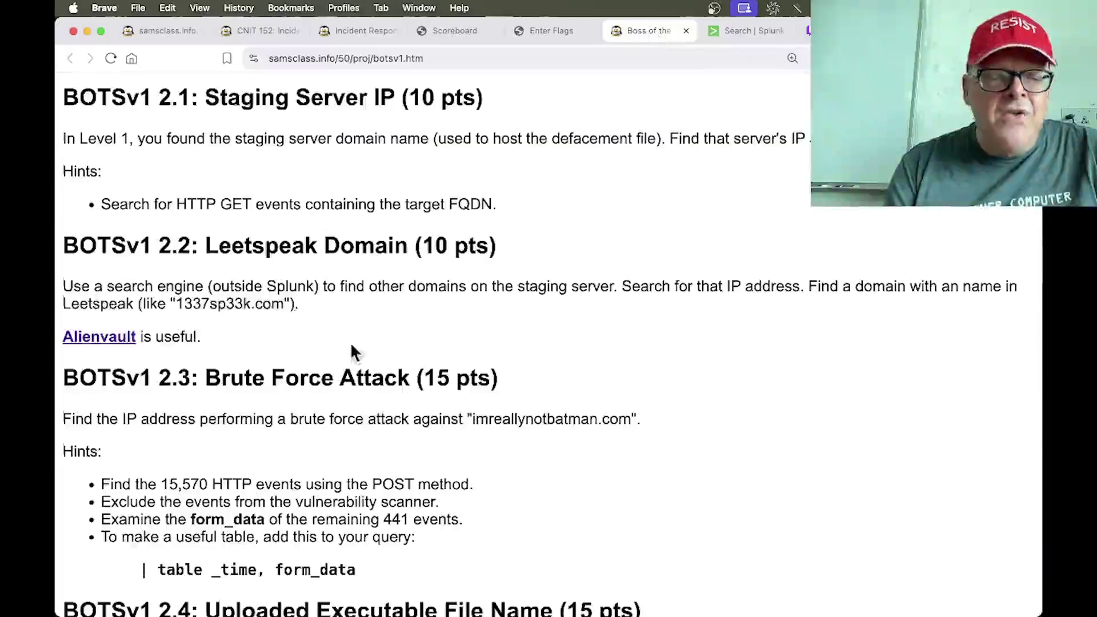
scroll(352, 345, "down", 3)
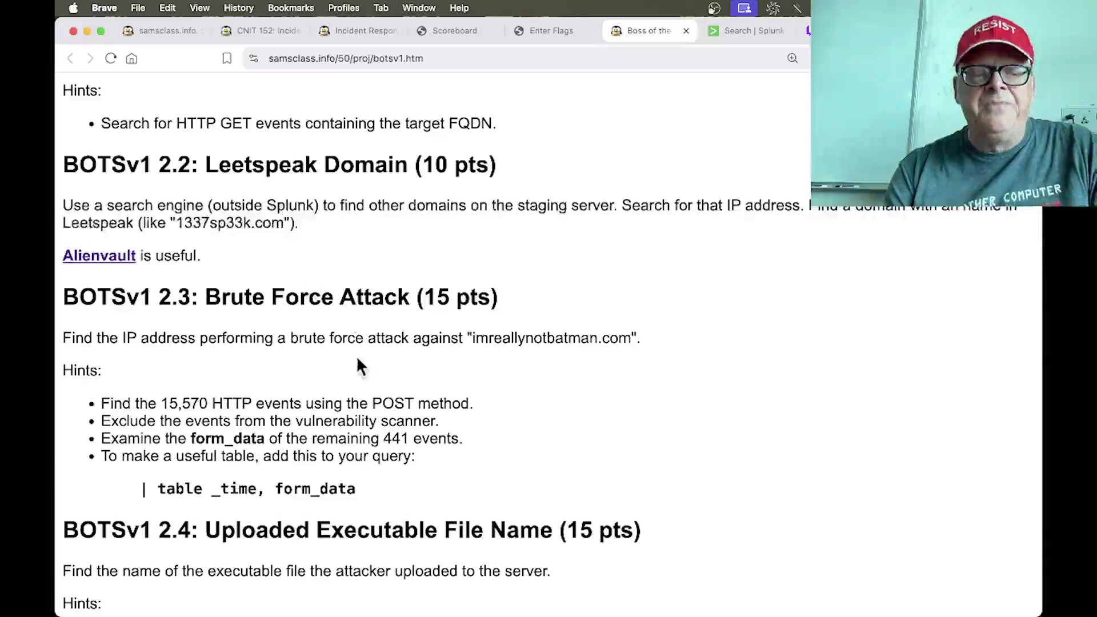
scroll(360, 368, "down", 4)
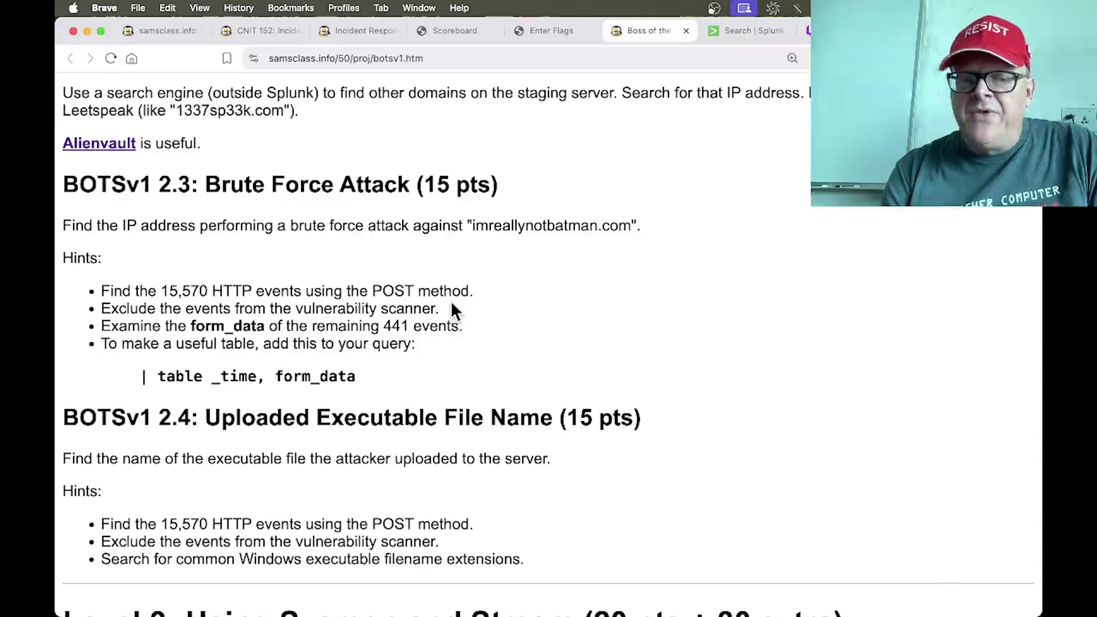
key("super+Tab")
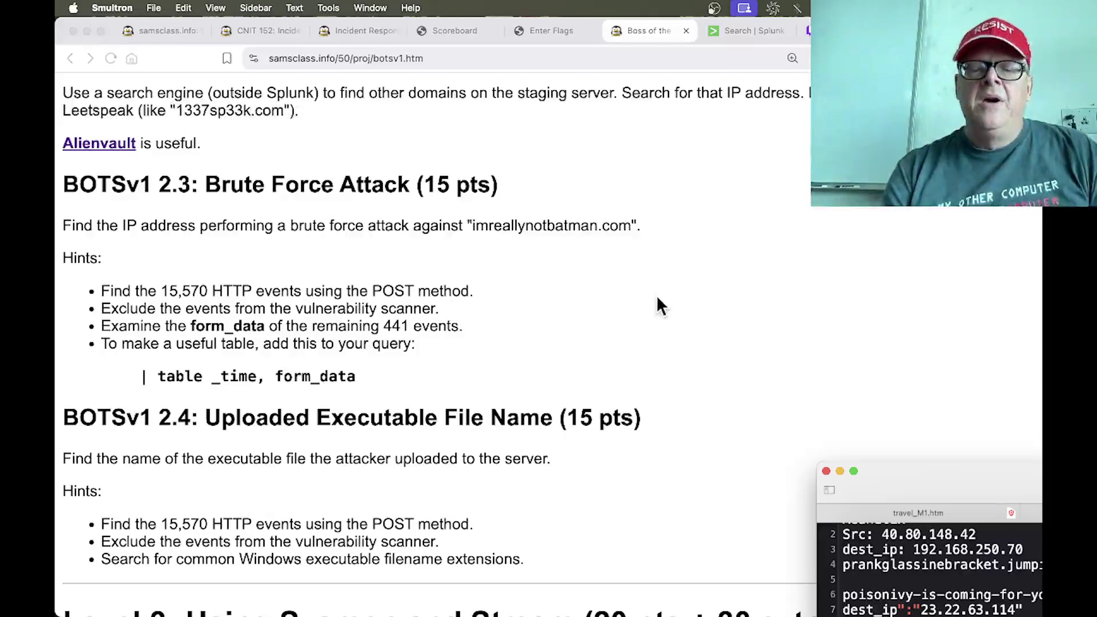
Step: Filter the Splunk search by the http_method field with the value GET
left_click(748, 31)
scroll(619, 112, "up", 15)
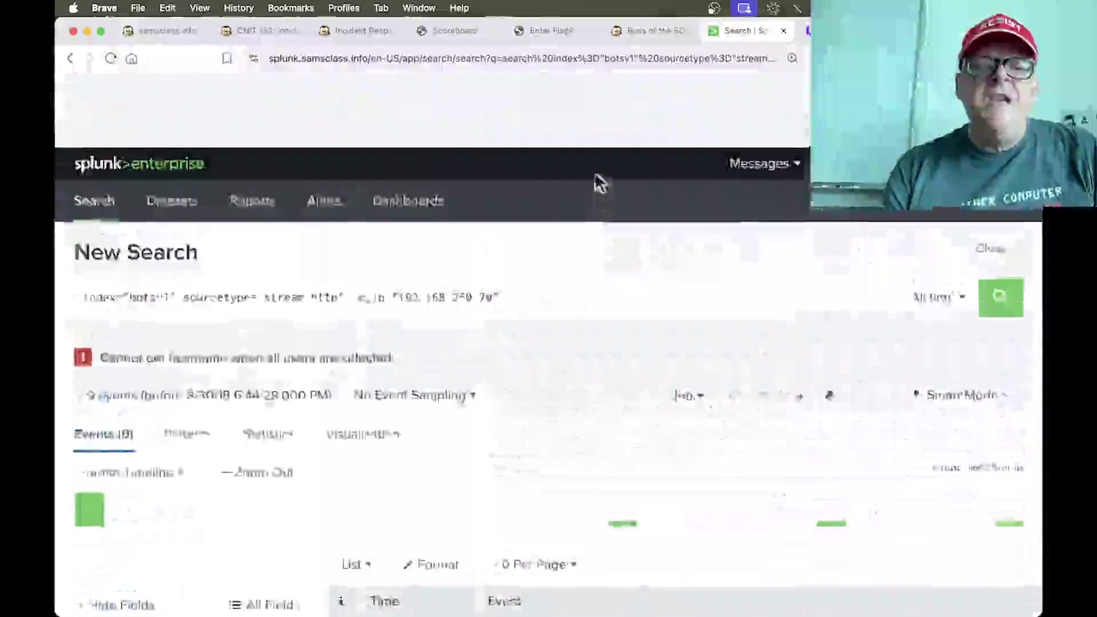
scroll(600, 183, "down", 2)
scroll(242, 346, "down", 6)
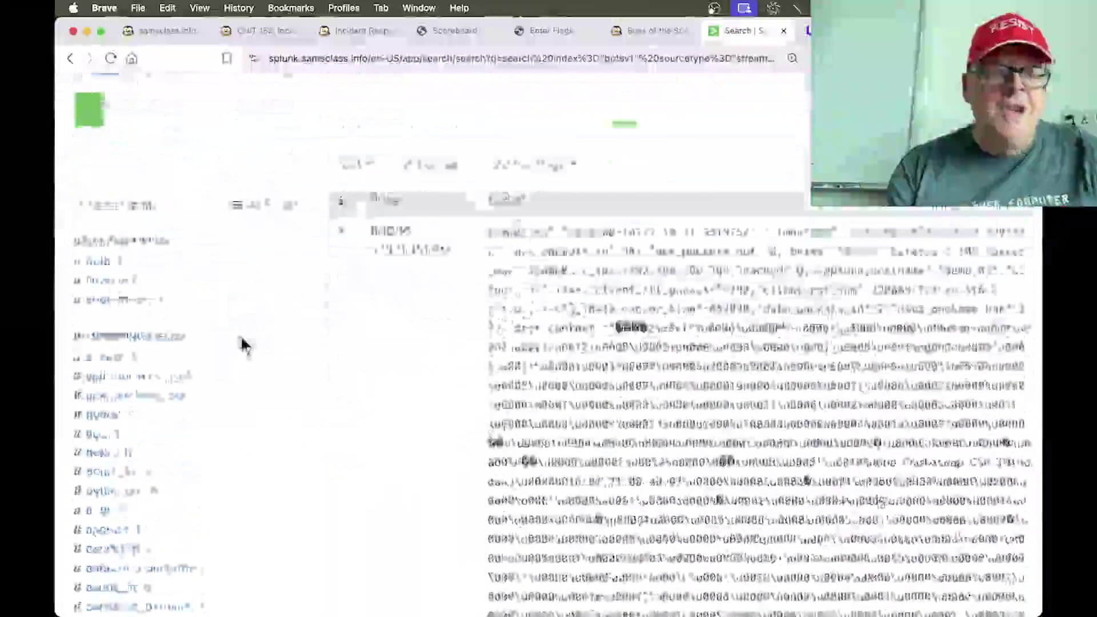
scroll(243, 346, "down", 10)
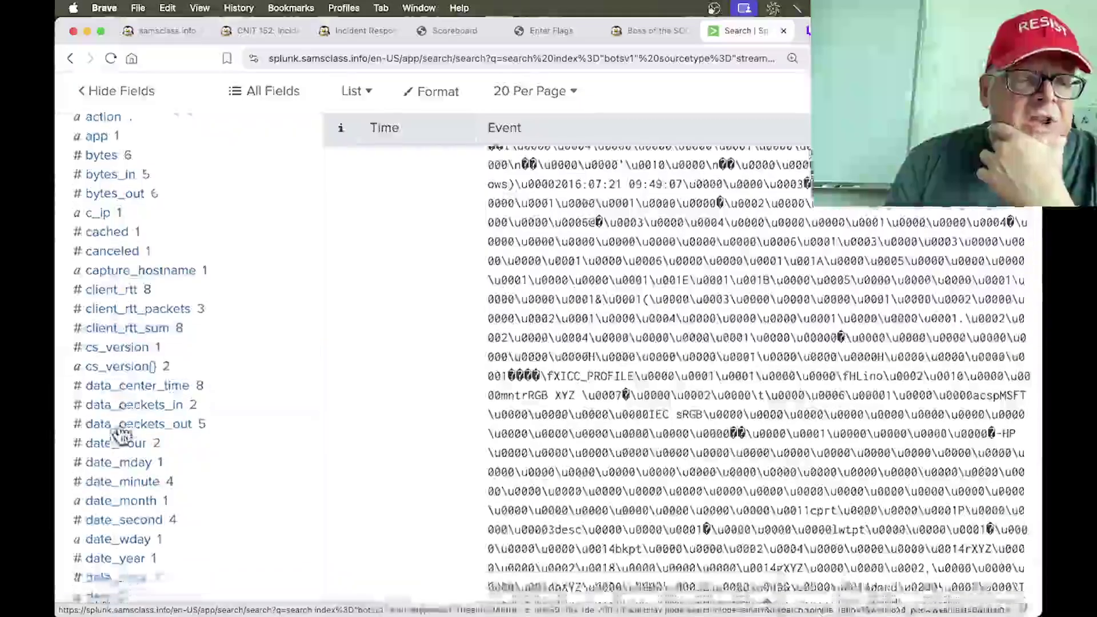
scroll(120, 436, "down", 10)
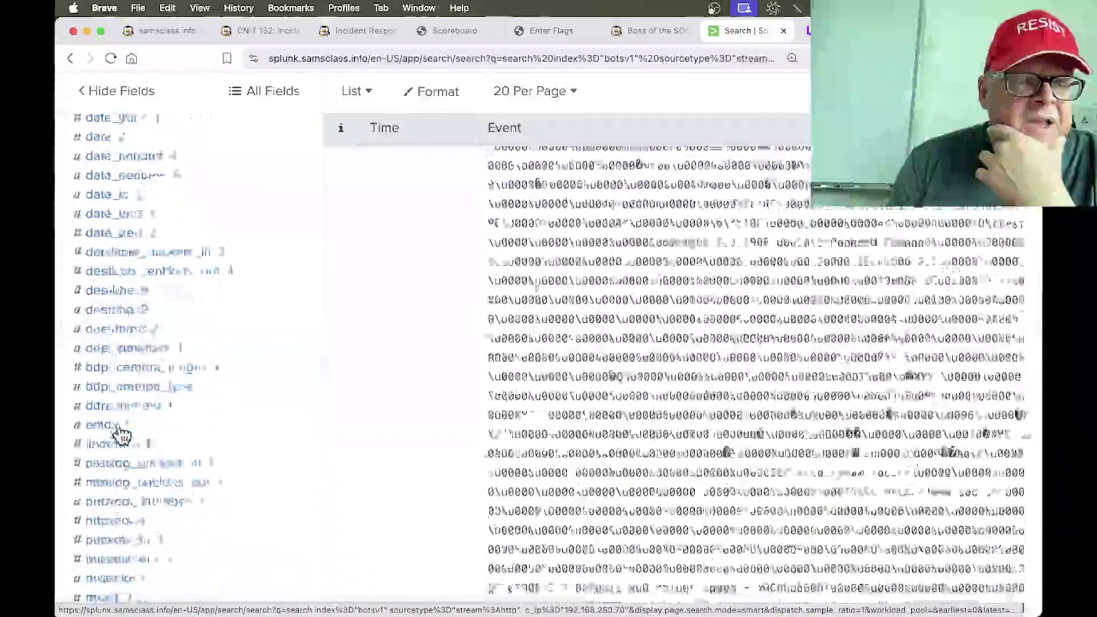
scroll(120, 435, "down", 3)
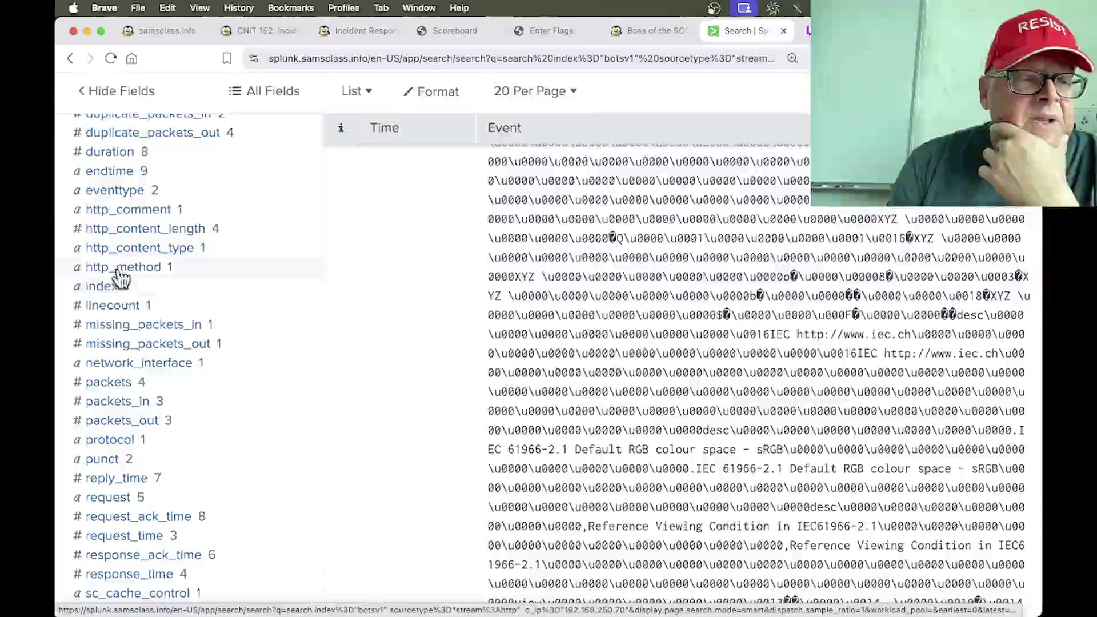
left_click(120, 269)
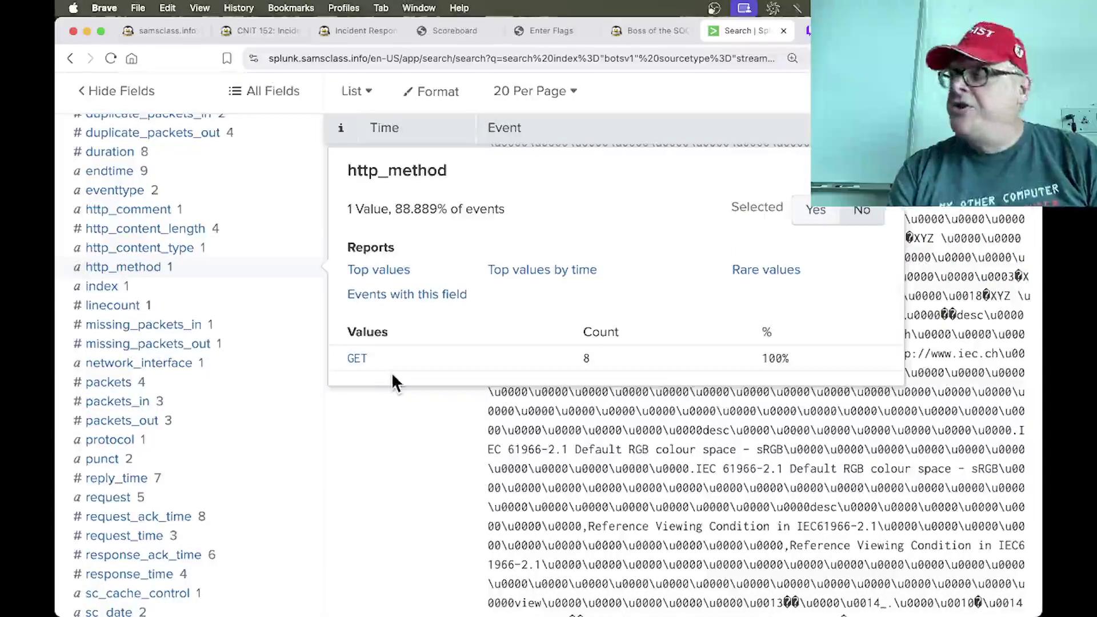
left_click(358, 360)
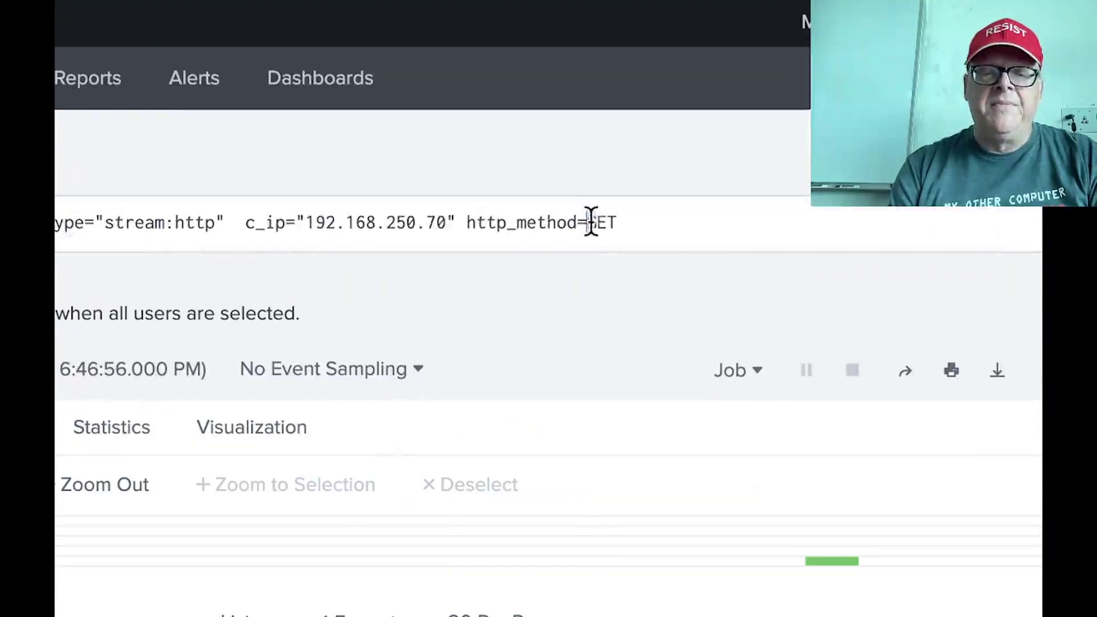
Step: Change the http_method filter to POST, replace the c_ip condition with imreallynotbatman.com, and run the search
left_click_drag(588, 222, 599, 222)
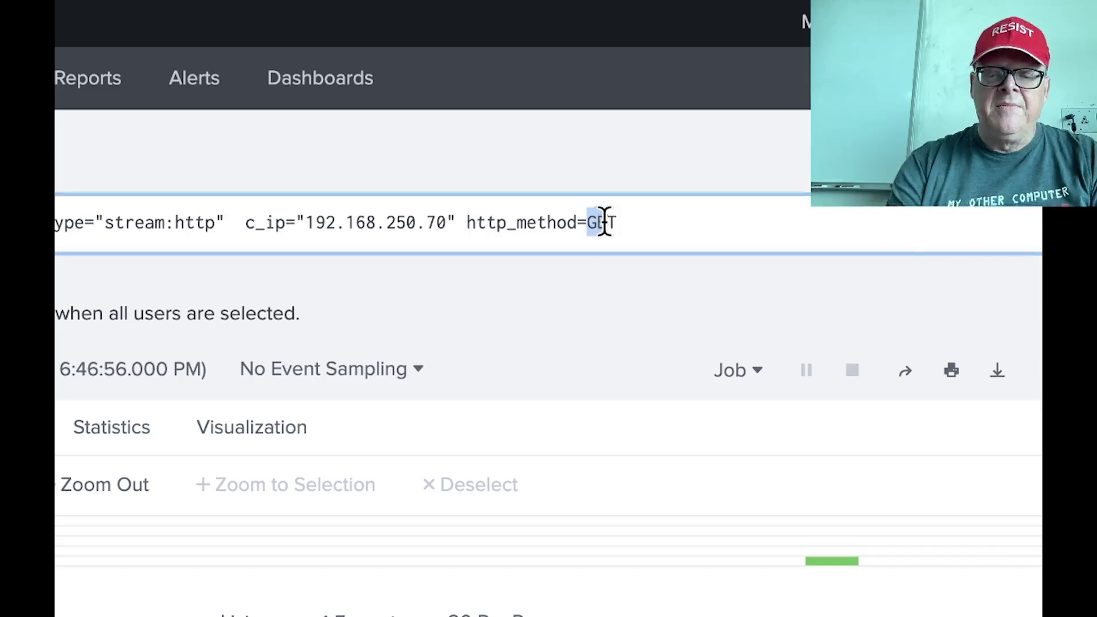
type("POS")
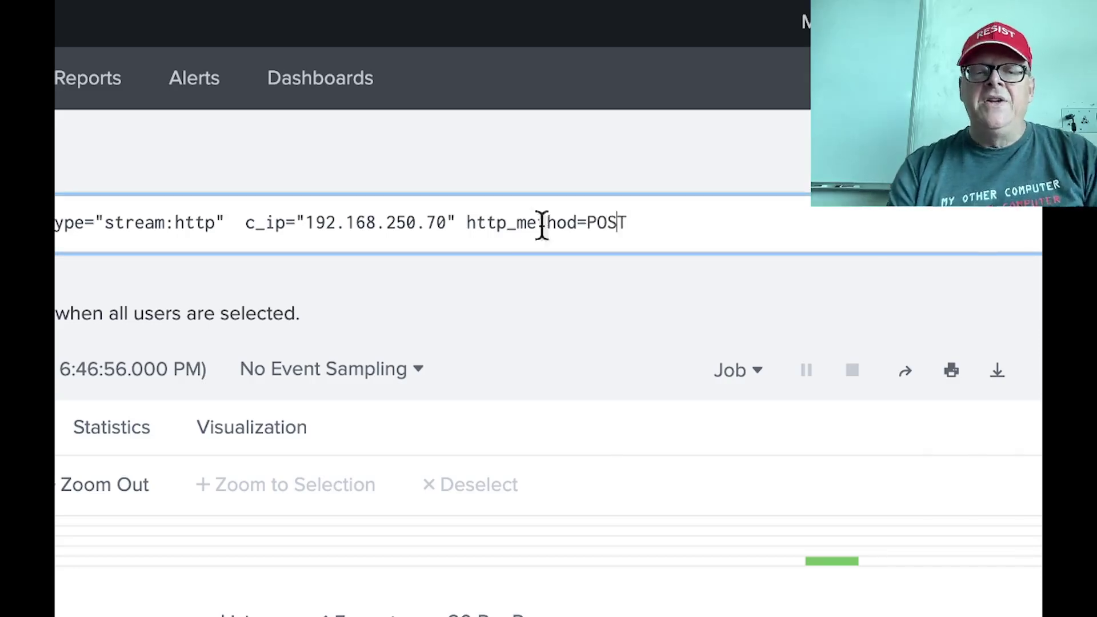
left_click_drag(456, 222, 238, 215)
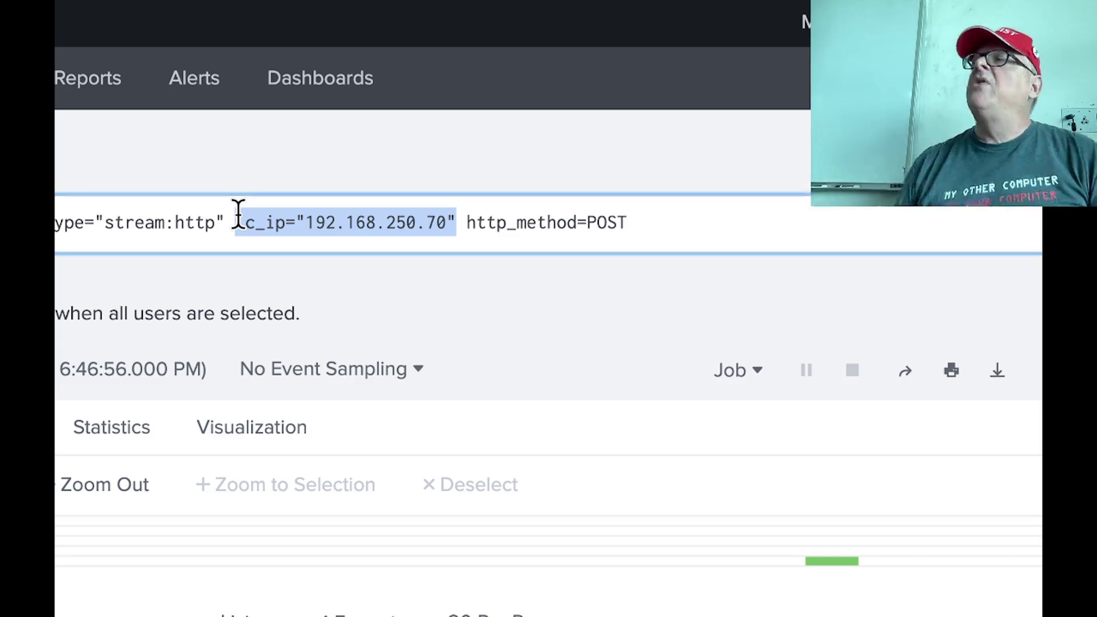
type("|")
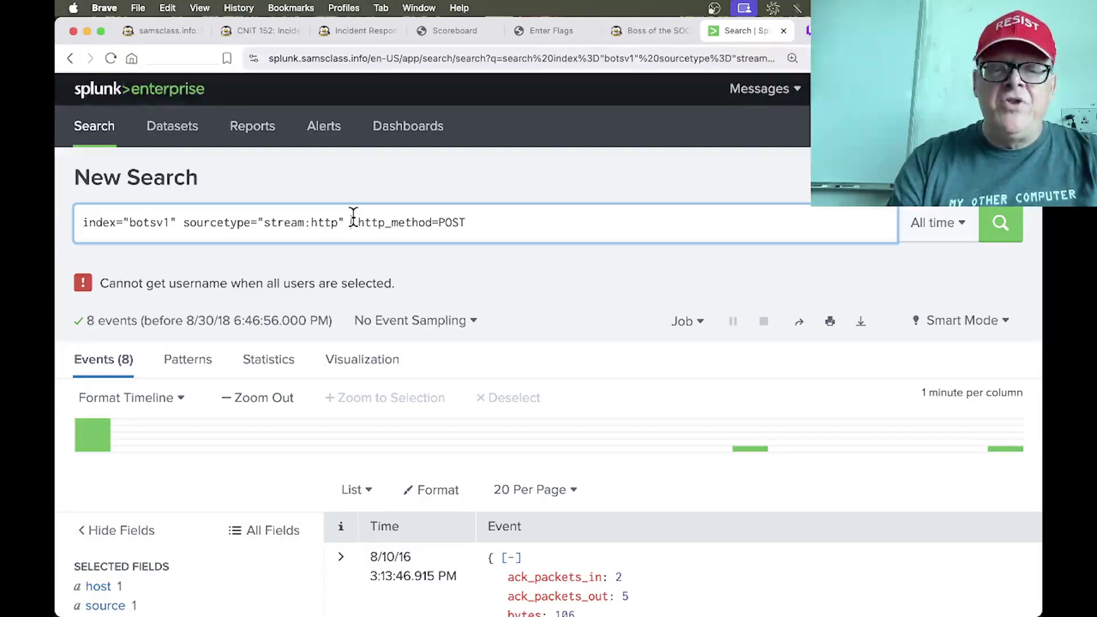
type("imreally")
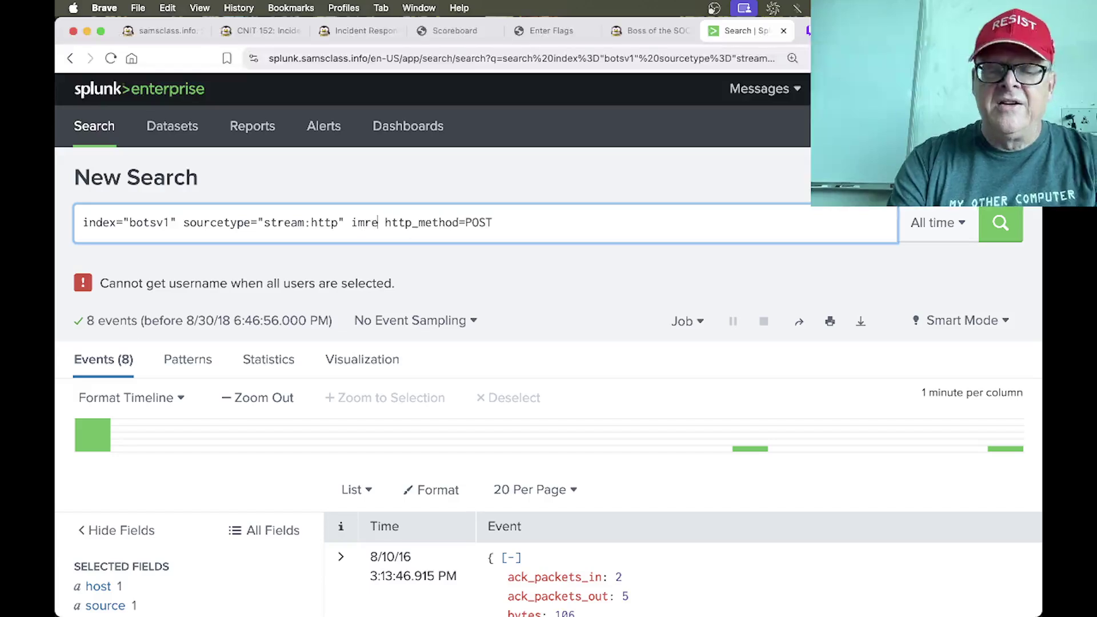
type("notbatman")
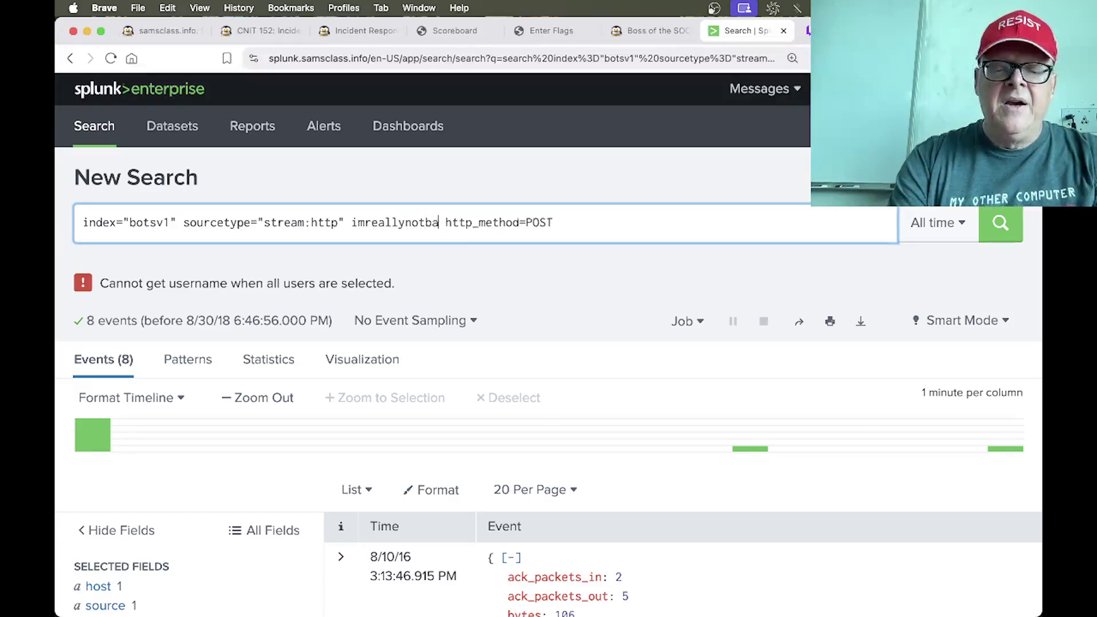
type(".com")
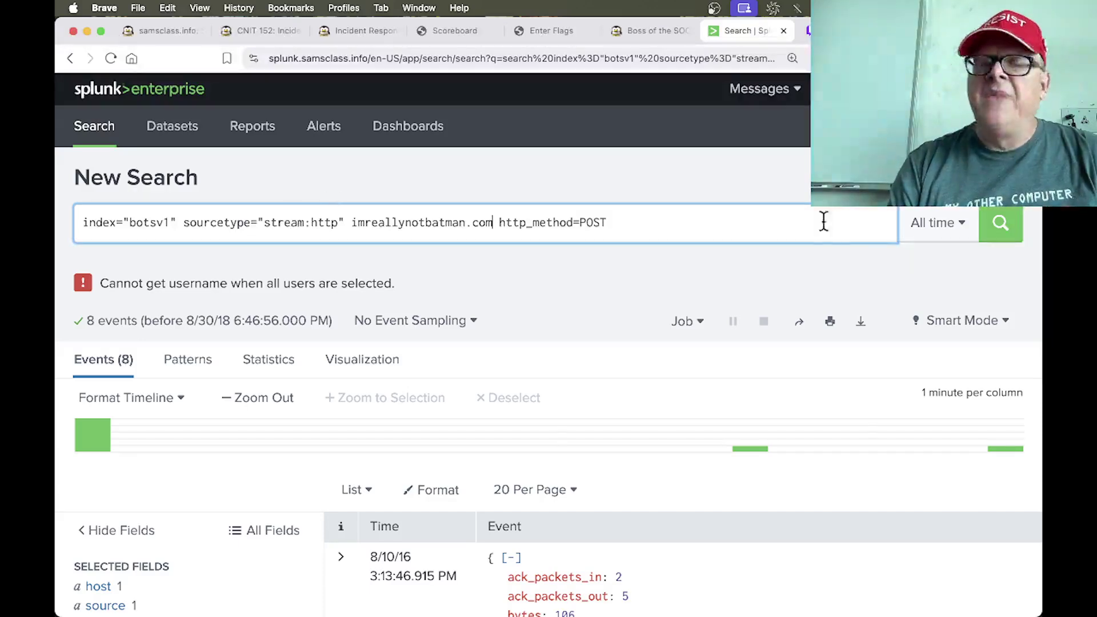
left_click(1001, 225)
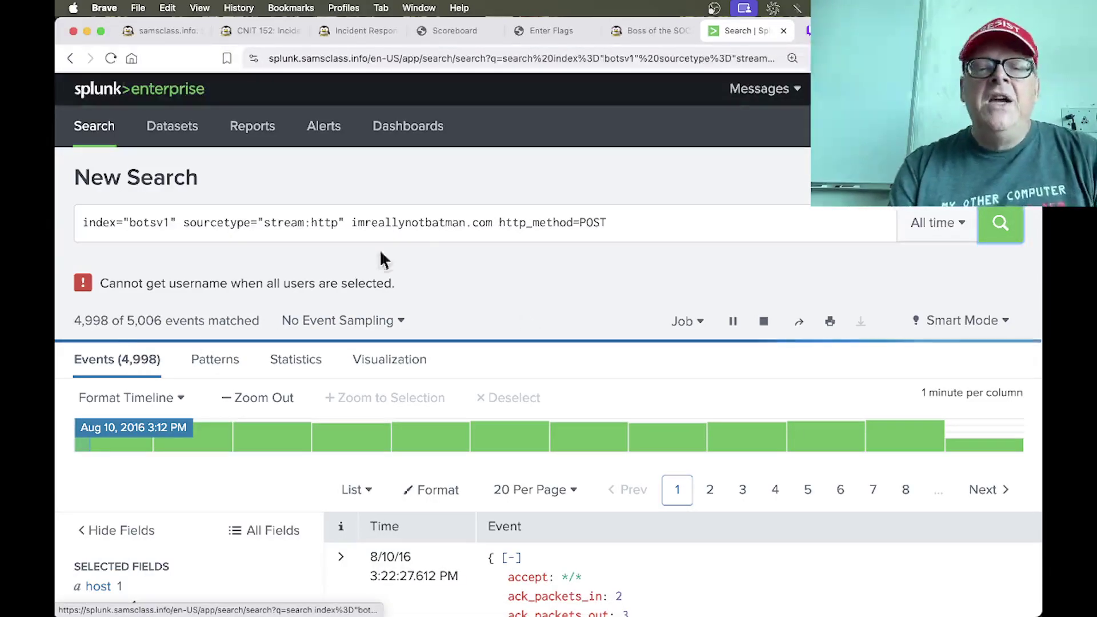
Step: Check the results against the challenge 2.3 hints, and rerun the search with NOT Acunetix added to exclude the scanner
left_click(642, 31)
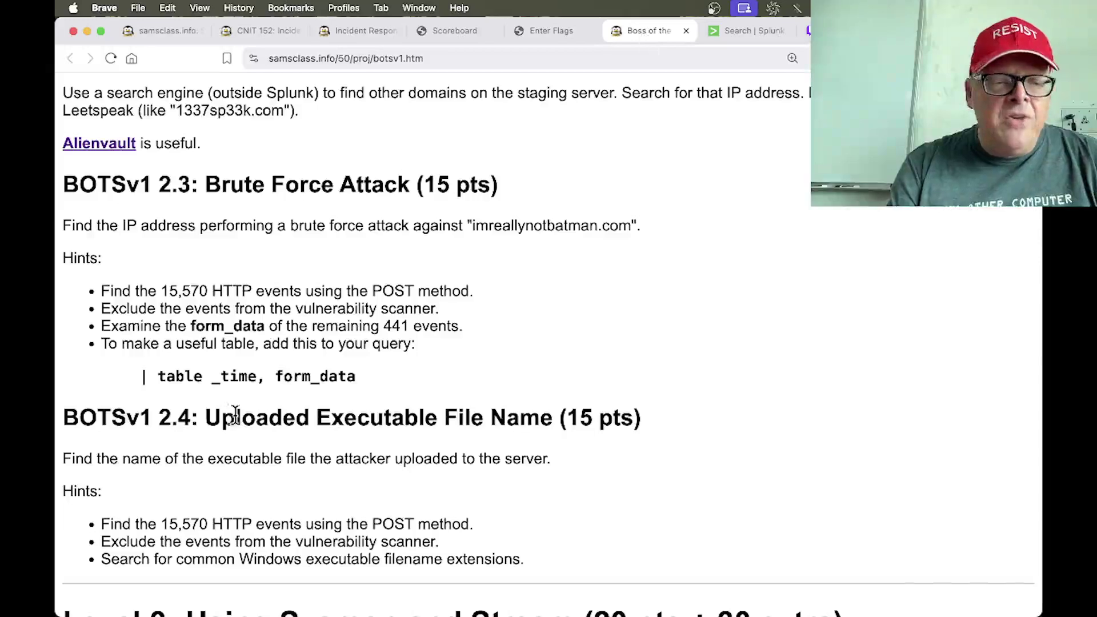
left_click(745, 31)
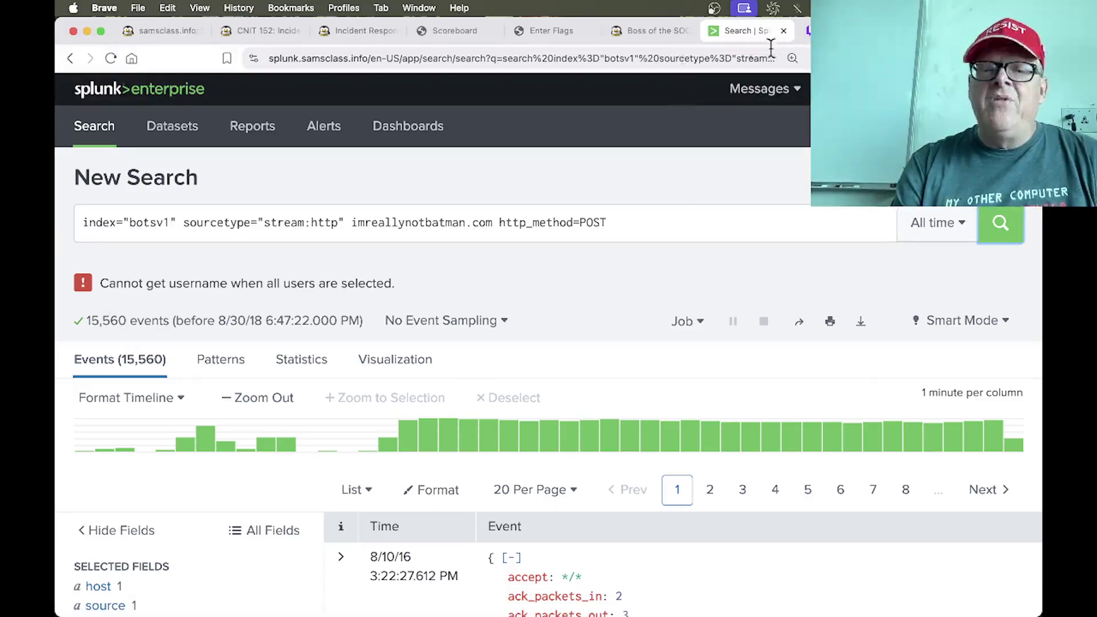
left_click(640, 34)
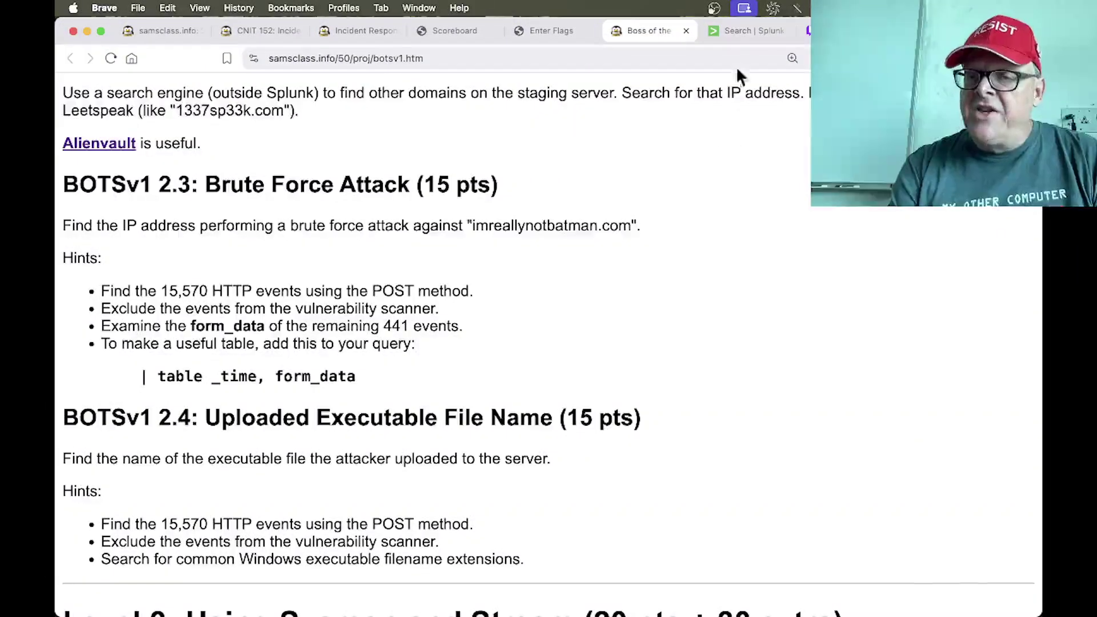
left_click(739, 31)
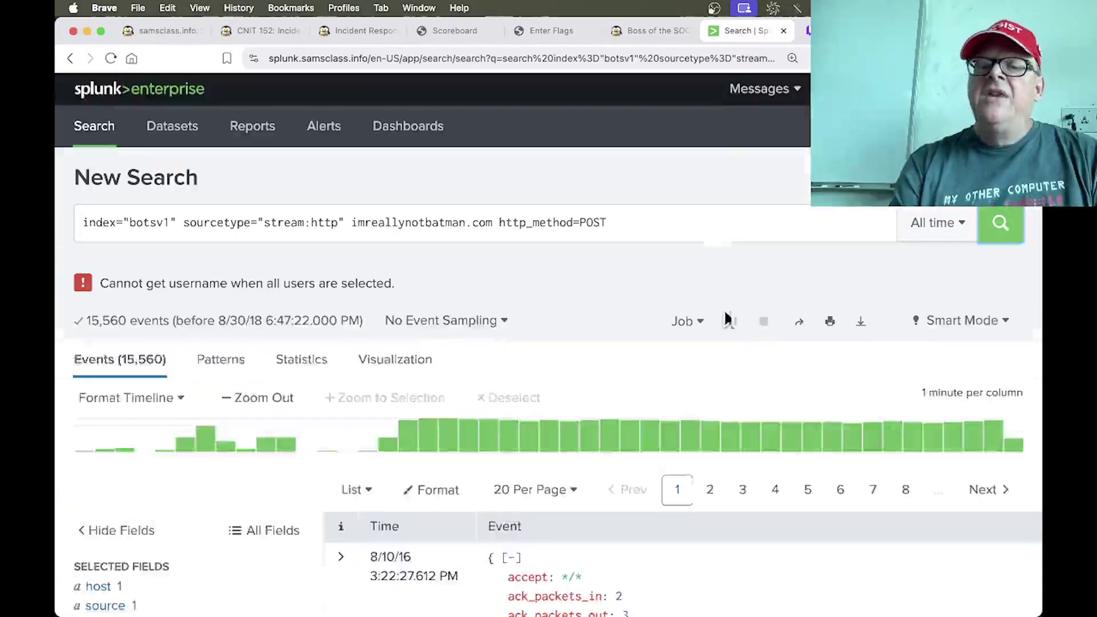
left_click(714, 233)
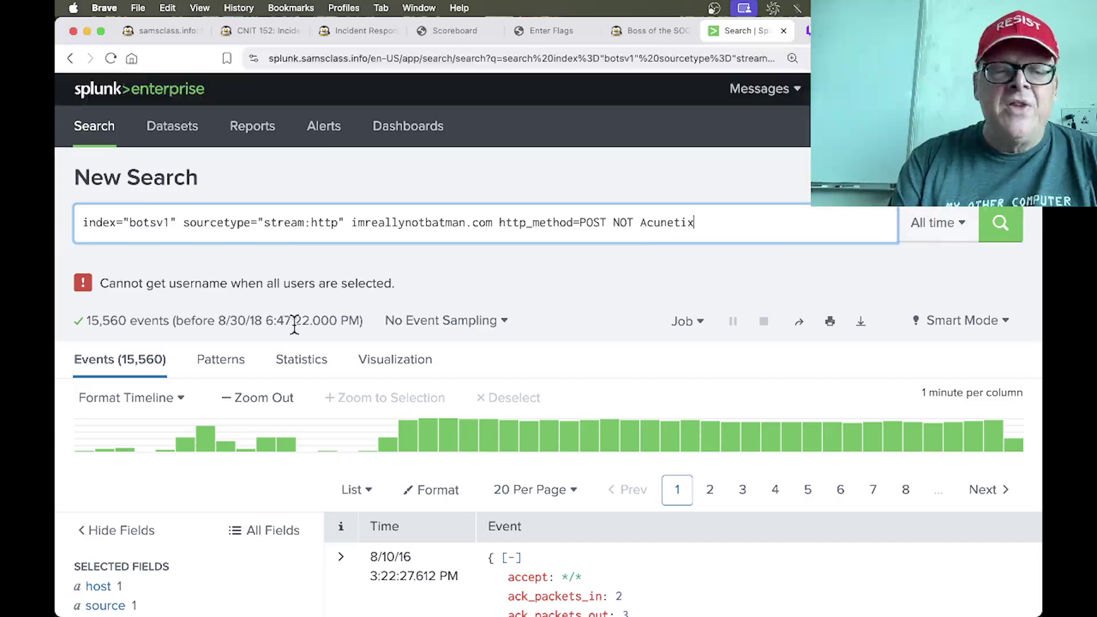
left_click(995, 243)
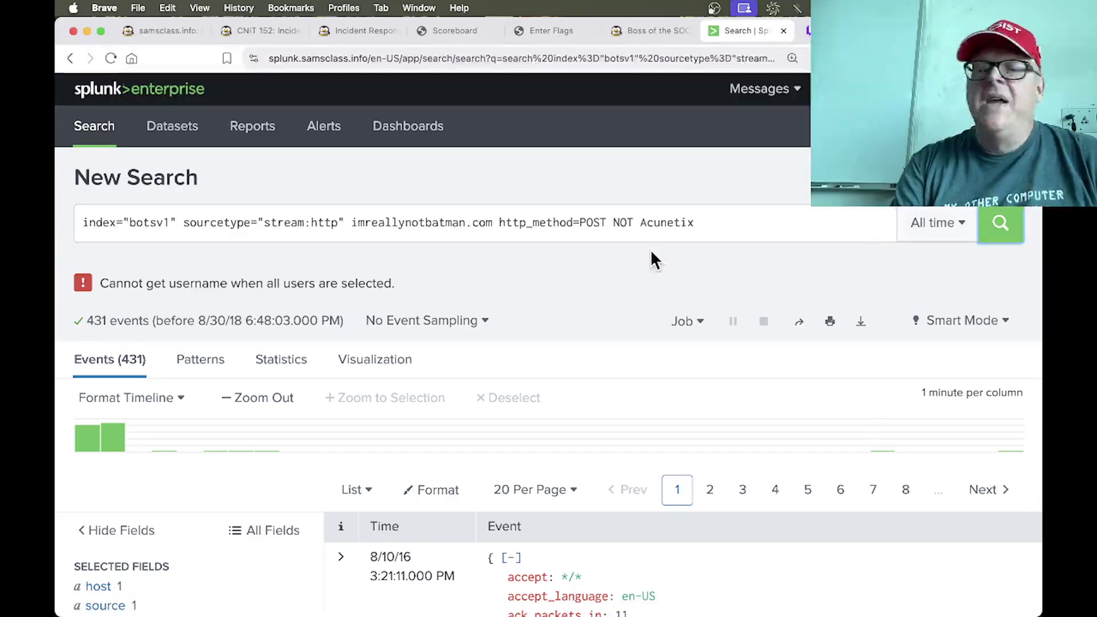
Step: Copy the suggested "| table _time, form_data" clause from the challenge 2.3 hints, append it to the Splunk query, and run the search
left_click(653, 32)
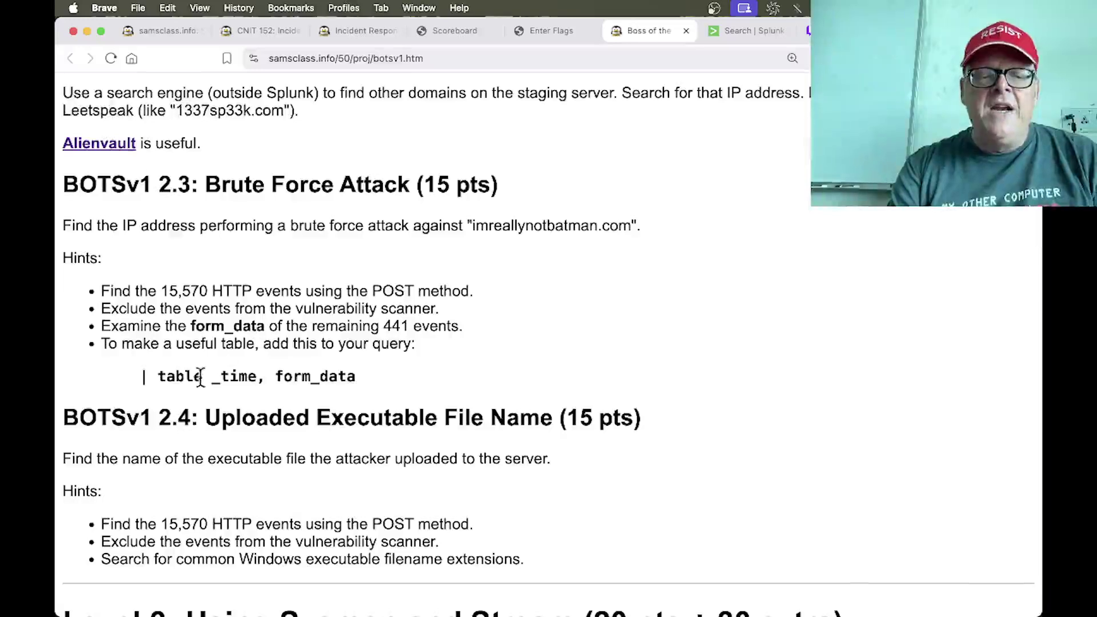
left_click_drag(140, 375, 355, 374)
key("super+c")
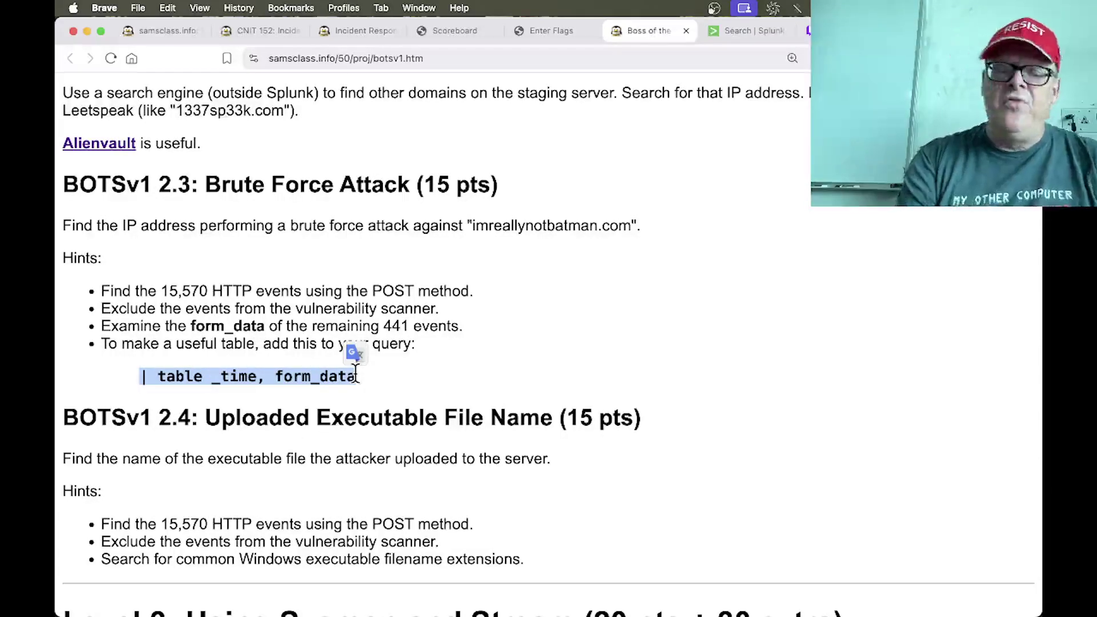
left_click(737, 35)
left_click(754, 223)
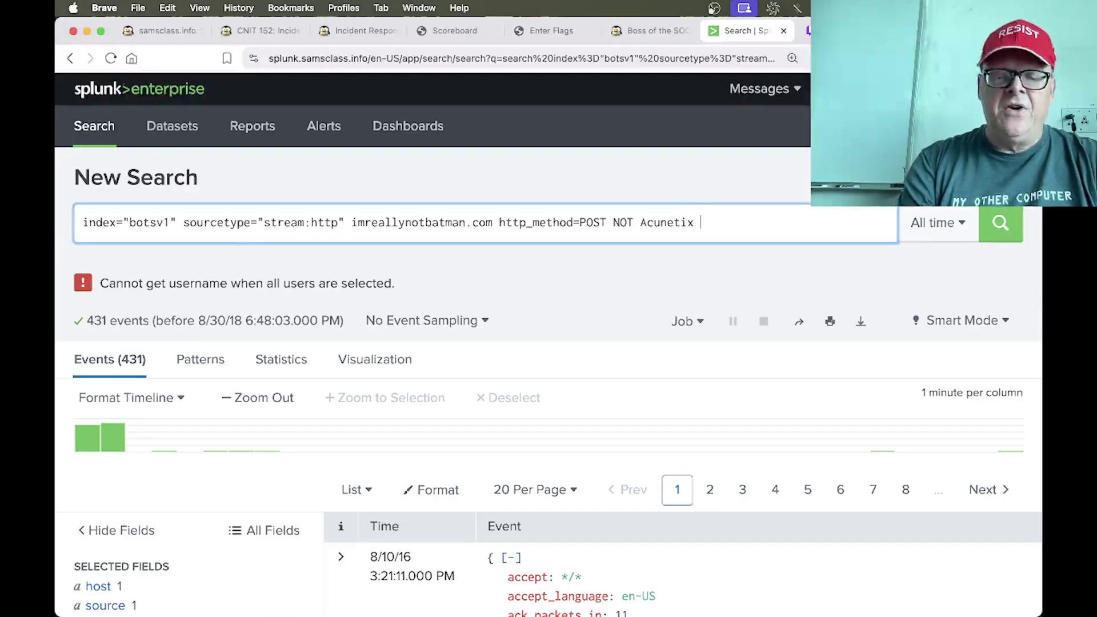
key("super+v")
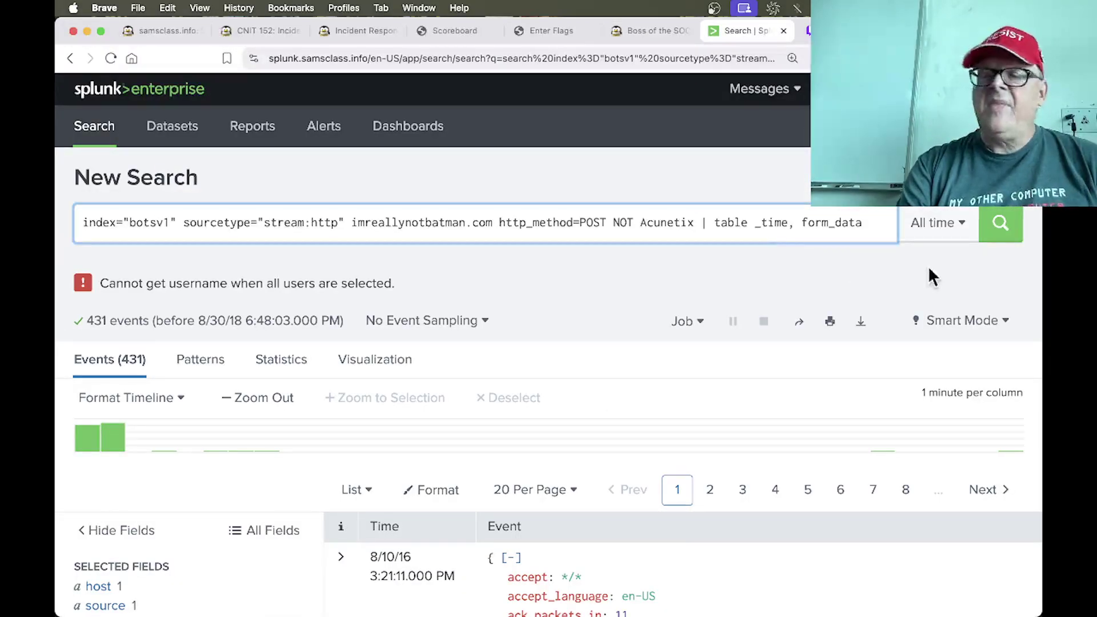
left_click(997, 239)
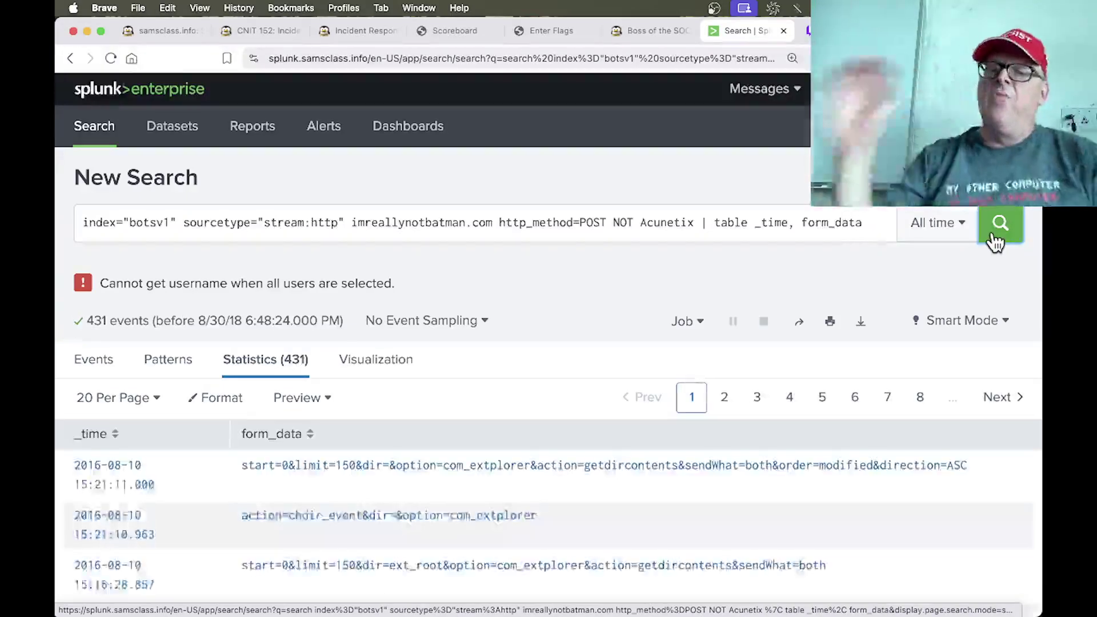
Step: Sort the results table by _time in ascending order and examine the form_data of the earliest POST requests
scroll(234, 540, "down", 3)
scroll(237, 534, "down", 4)
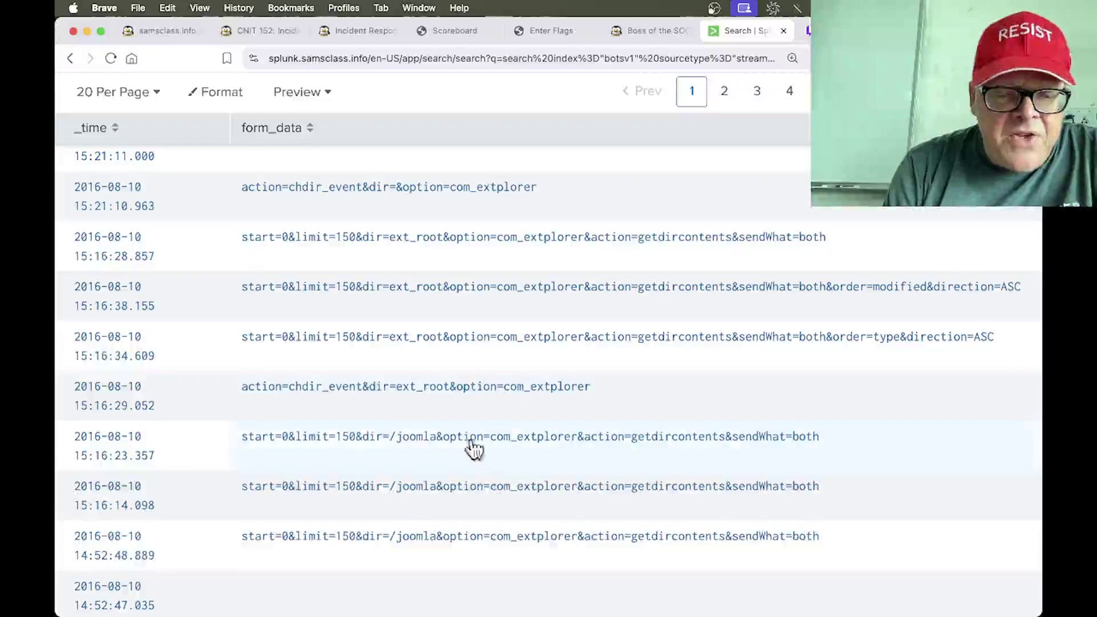
scroll(542, 548, "up", 7)
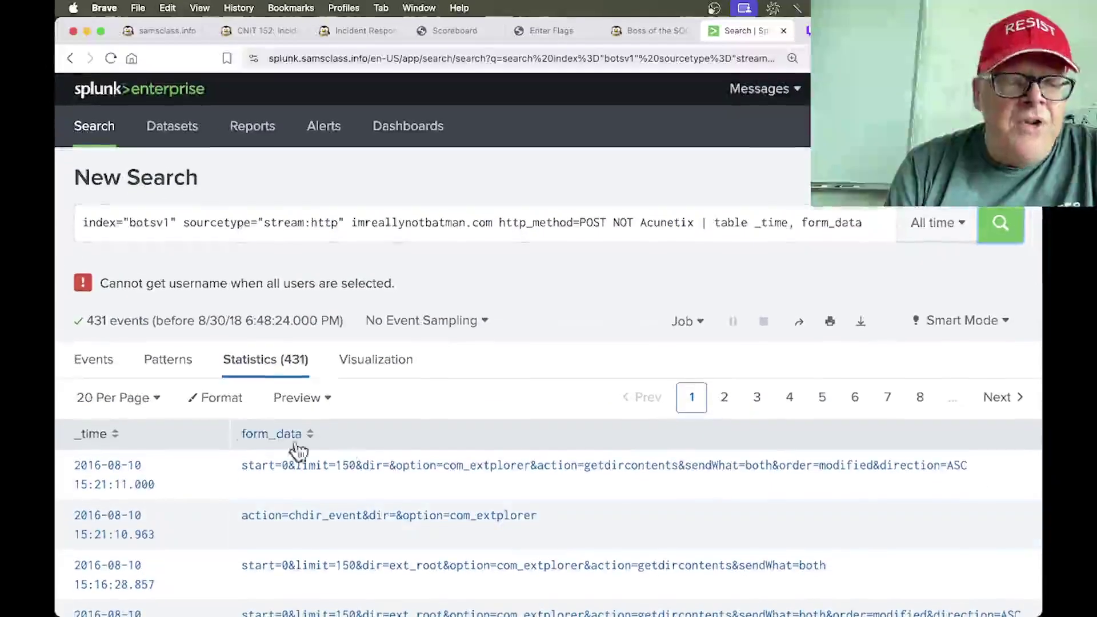
left_click(116, 439)
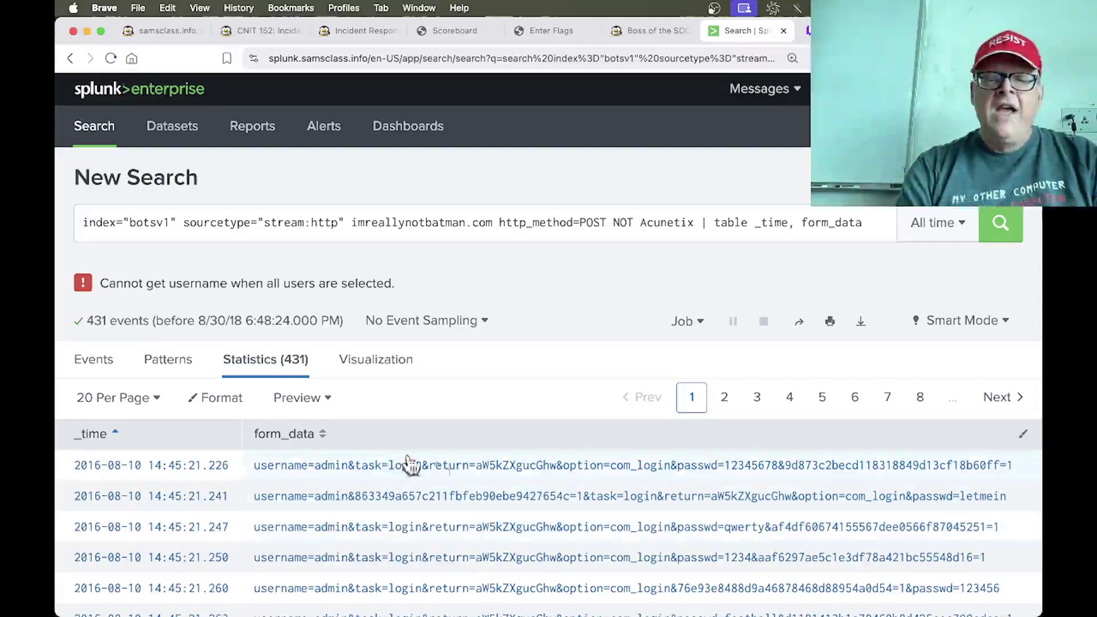
scroll(479, 483, "down", 2)
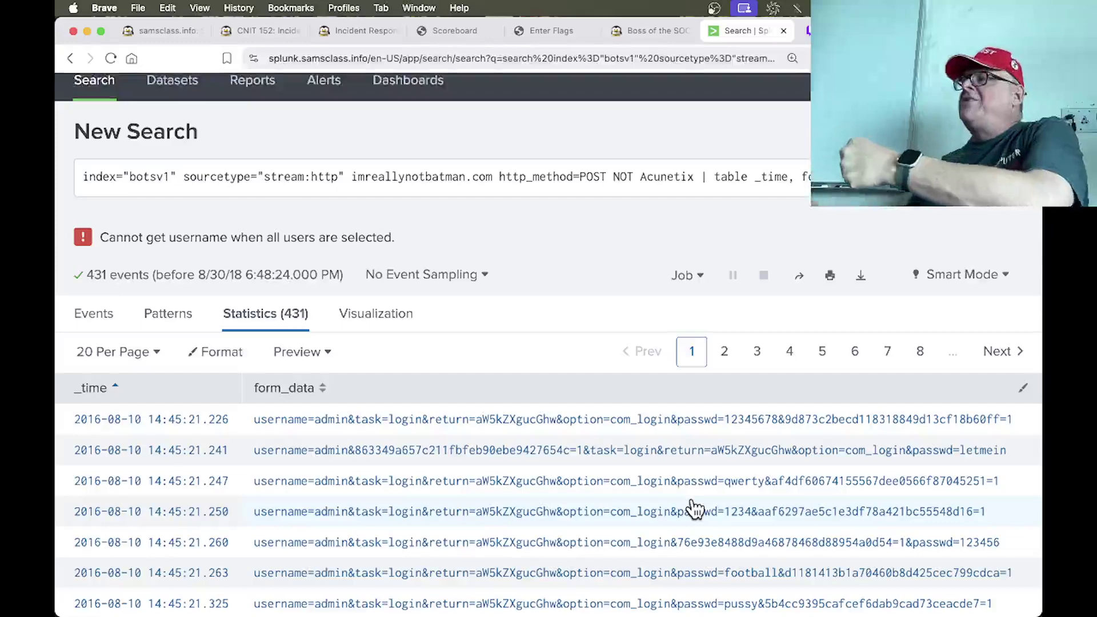
scroll(693, 509, "down", 10)
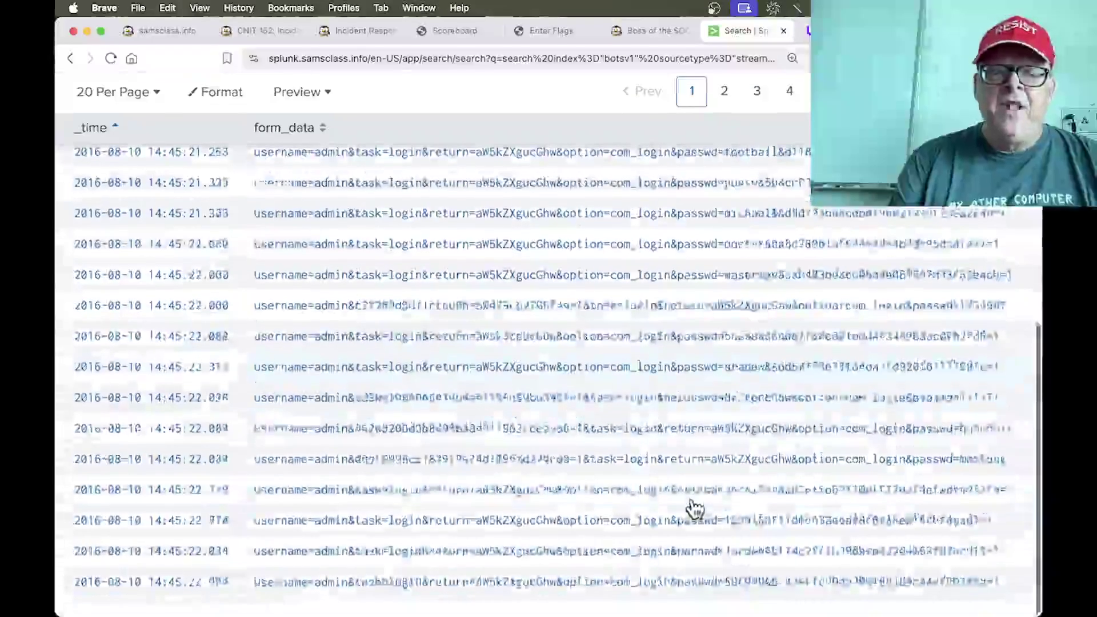
scroll(693, 508, "up", 5)
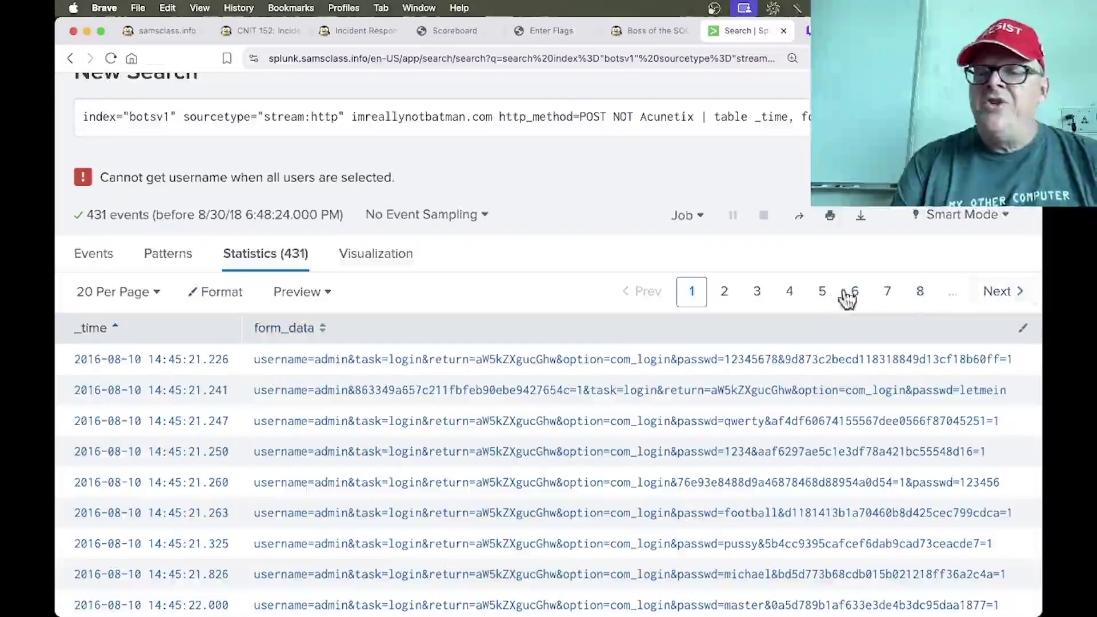
Step: Sort the table by _time in descending order and review the form_data of the most recent requests
left_click(116, 333)
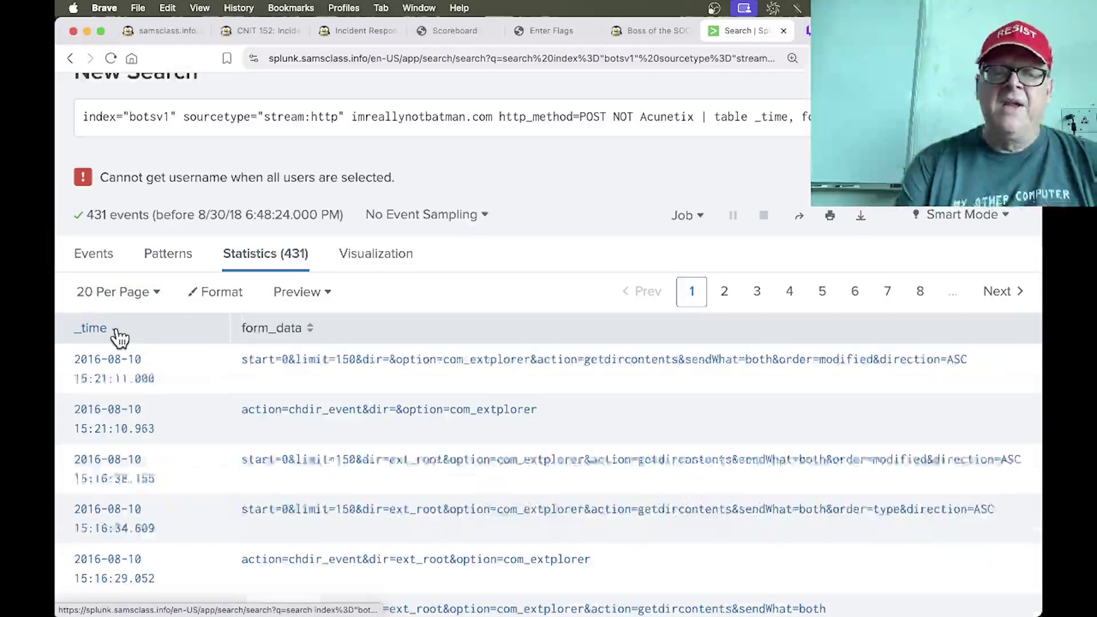
scroll(355, 515, "down", 5)
scroll(358, 514, "down", 3)
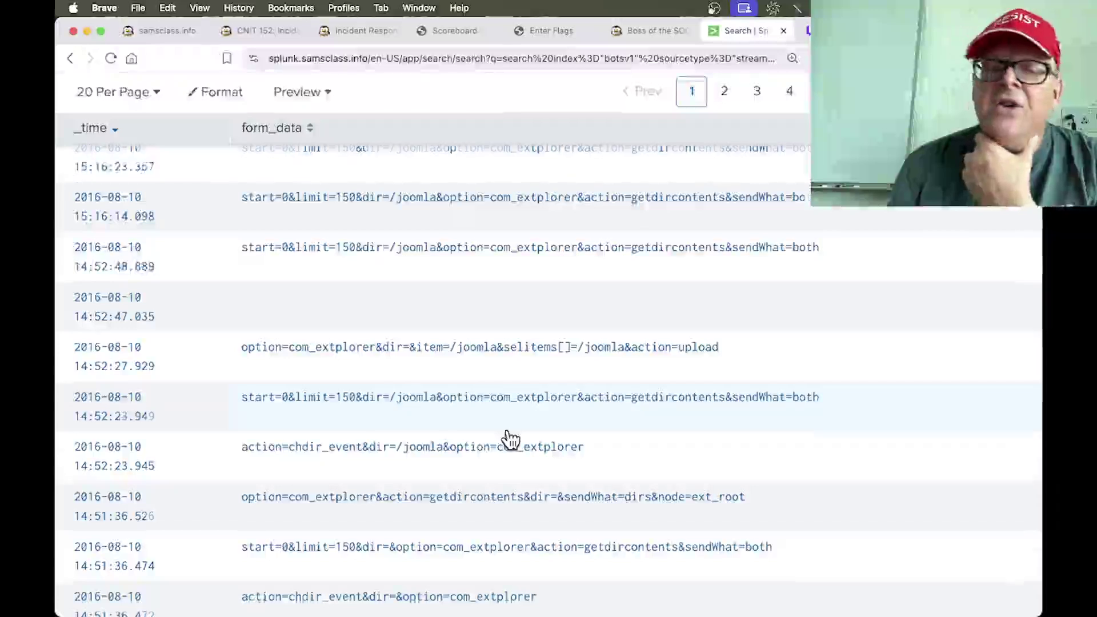
scroll(511, 439, "up", 10)
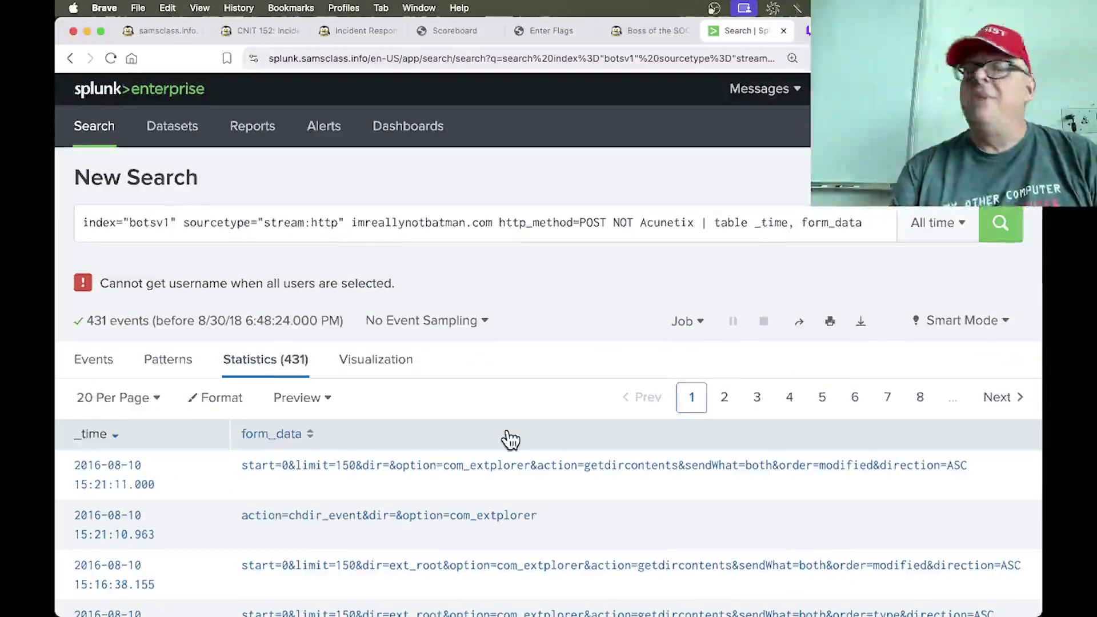
left_click(119, 404)
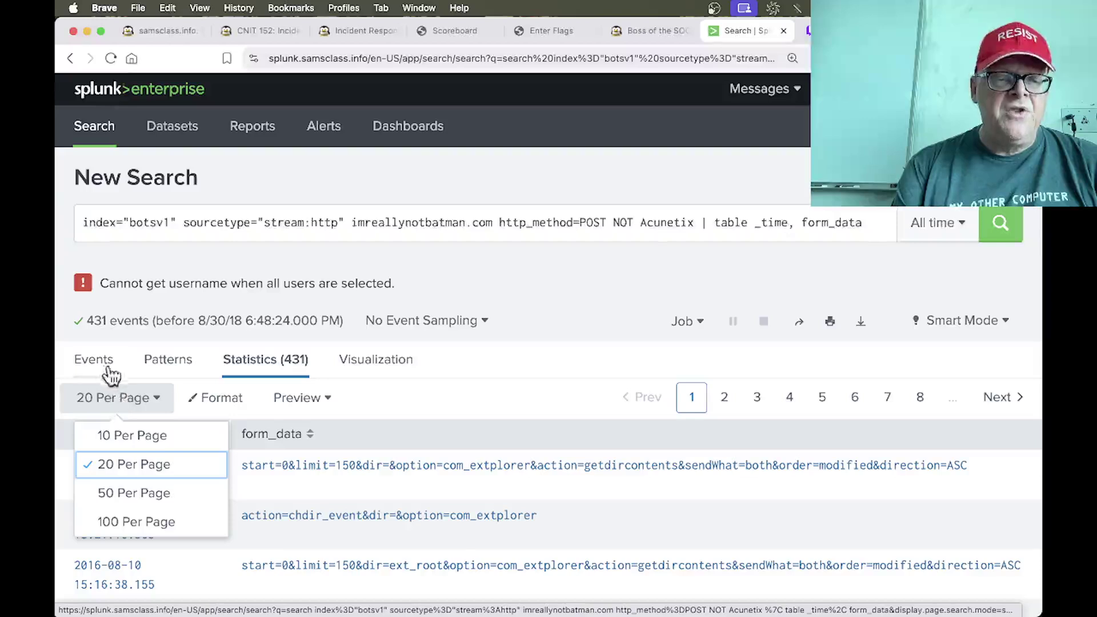
left_click(108, 371)
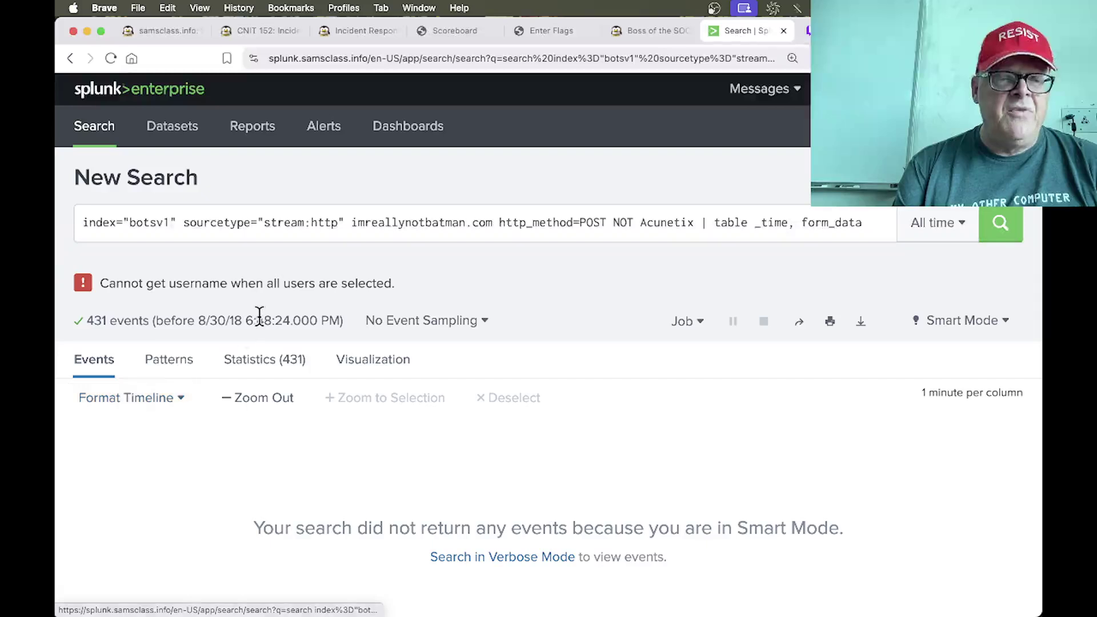
scroll(406, 463, "down", 3)
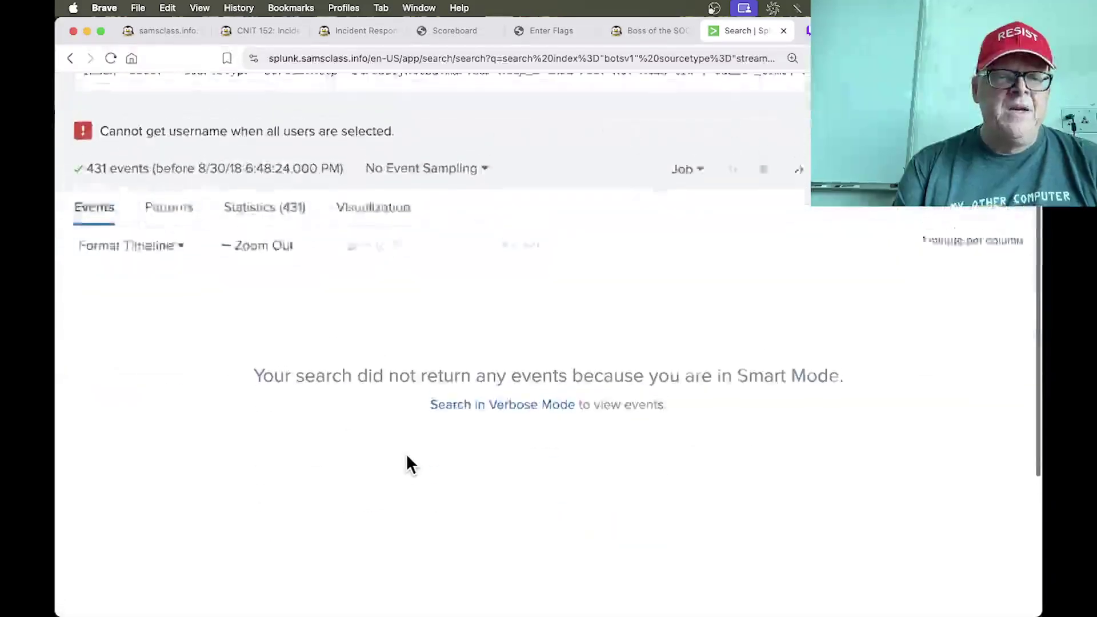
left_click(257, 256)
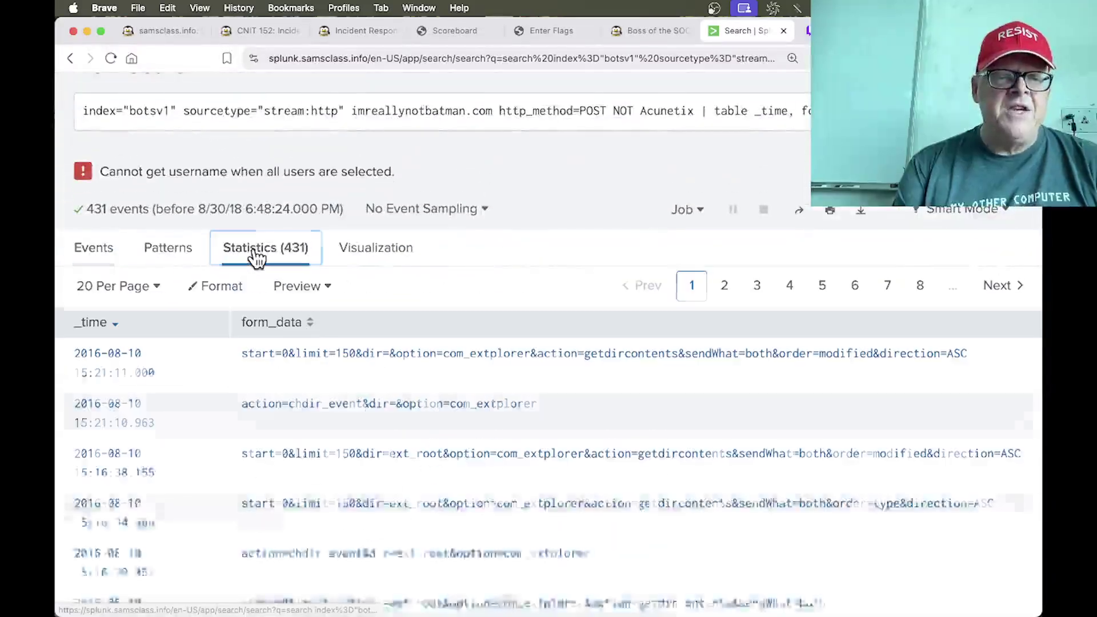
left_click(132, 289)
left_click(138, 291)
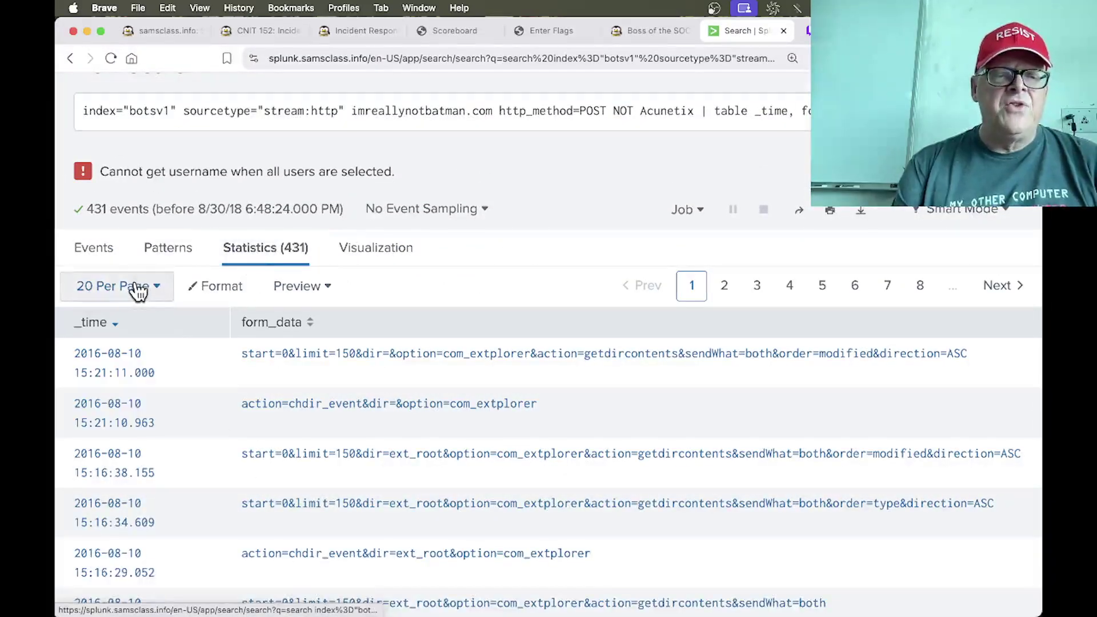
Step: Sort by _time ascending, copy username=admin from the first form_data entry, and rerun the search with "username=admin" added before the table clause
left_click(112, 330)
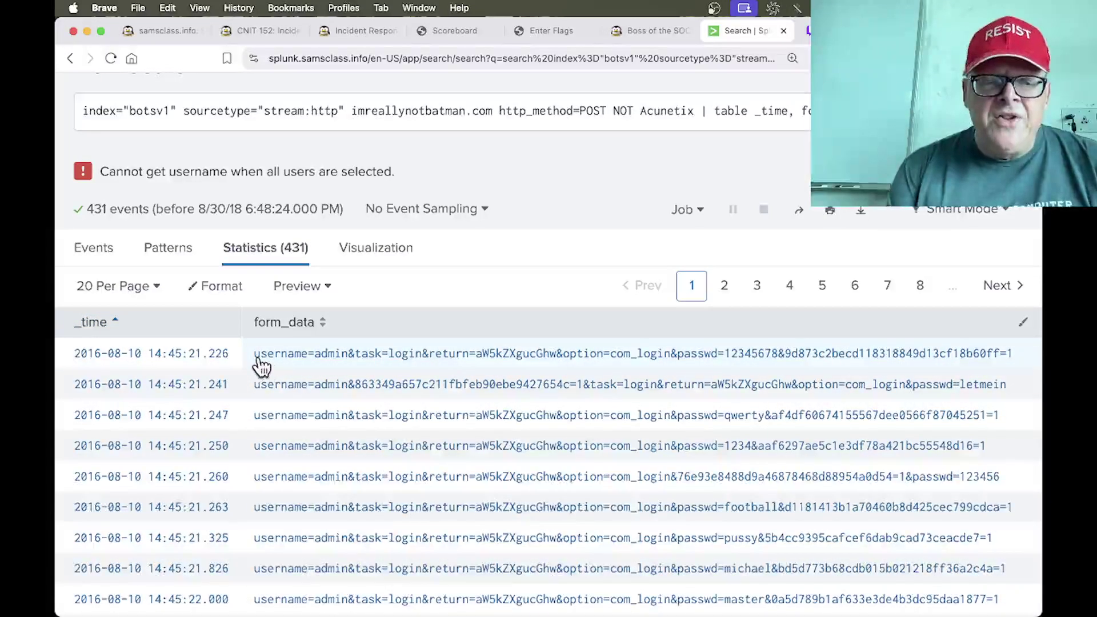
left_click_drag(258, 364, 350, 369)
key("super+c")
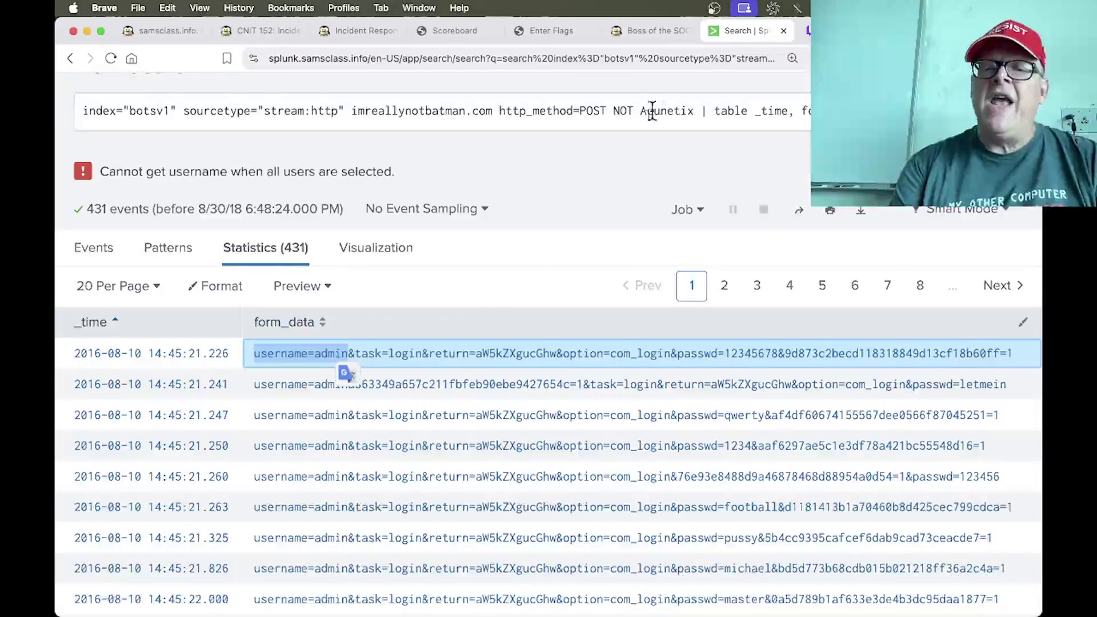
scroll(652, 110, "up", 2)
left_click(699, 180)
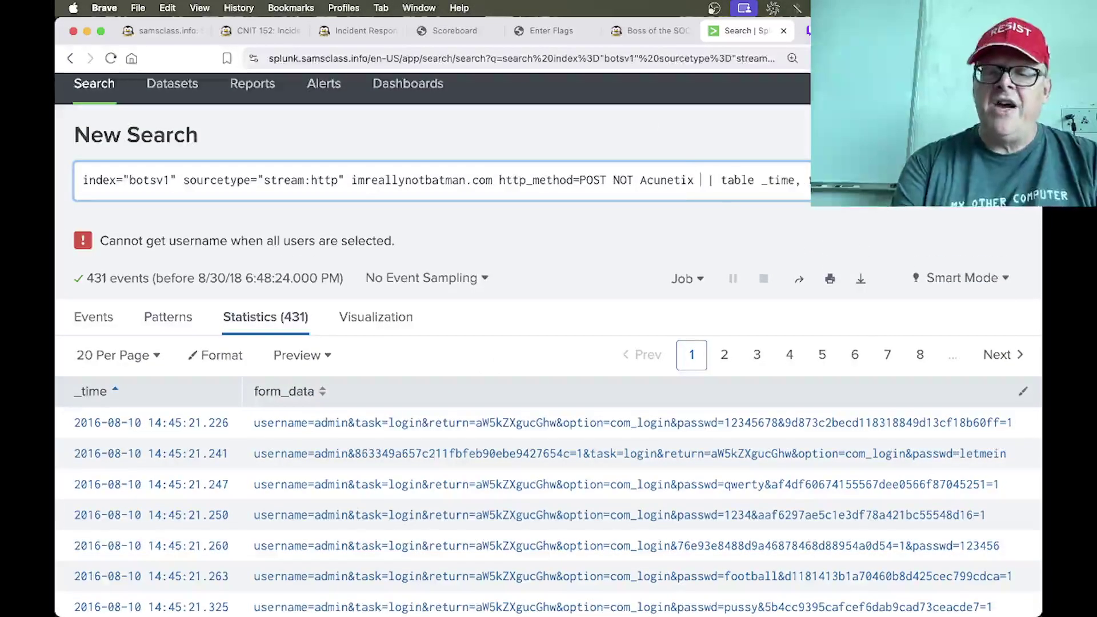
type("\"")
key("super+v")
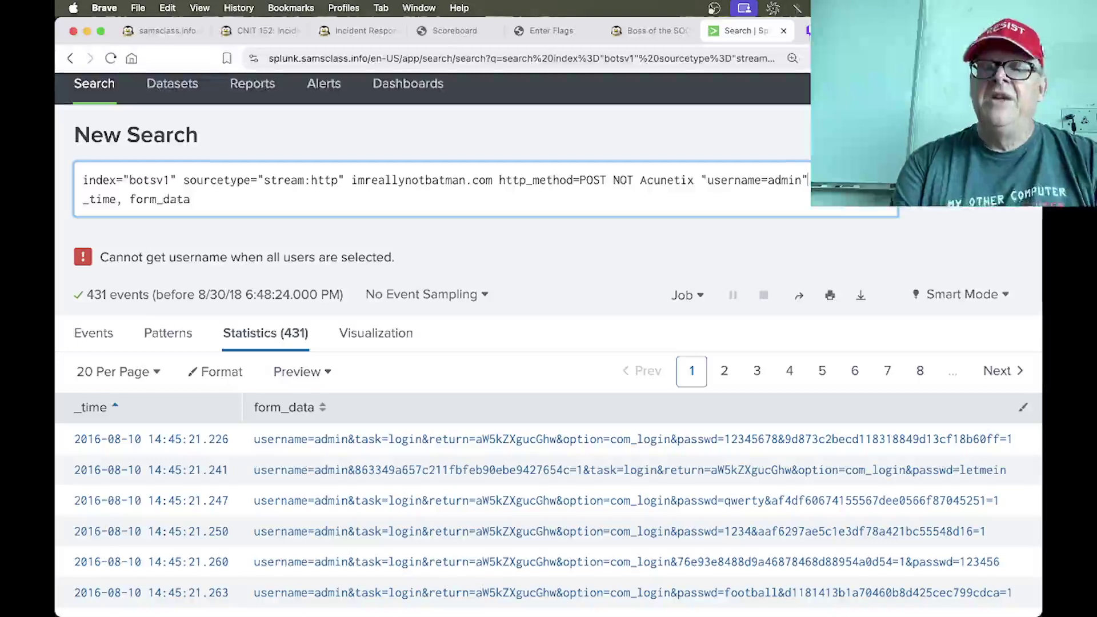
key("Return")
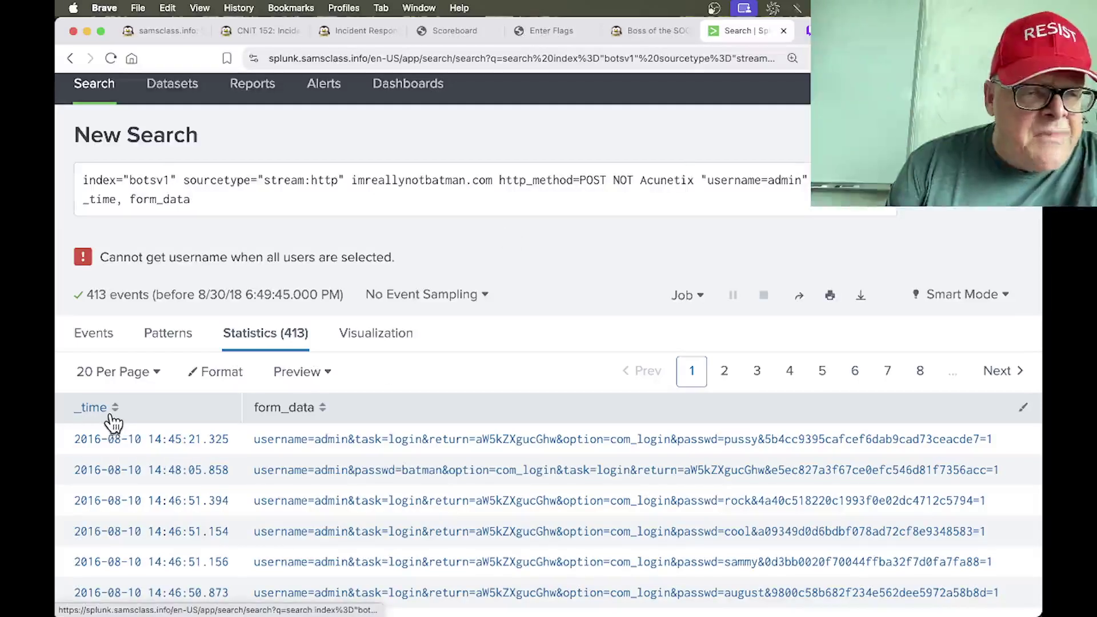
Step: Sort the admin login attempts by _time, first ascending and then descending, to compare the earliest and latest attempts
left_click(112, 420)
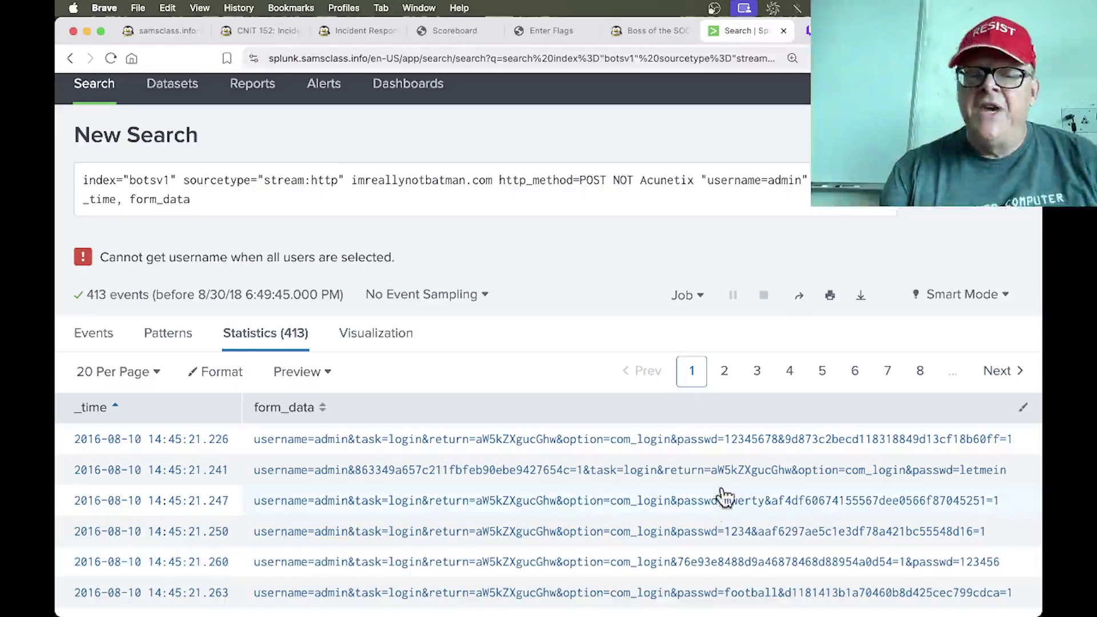
mouse_move(813, 612)
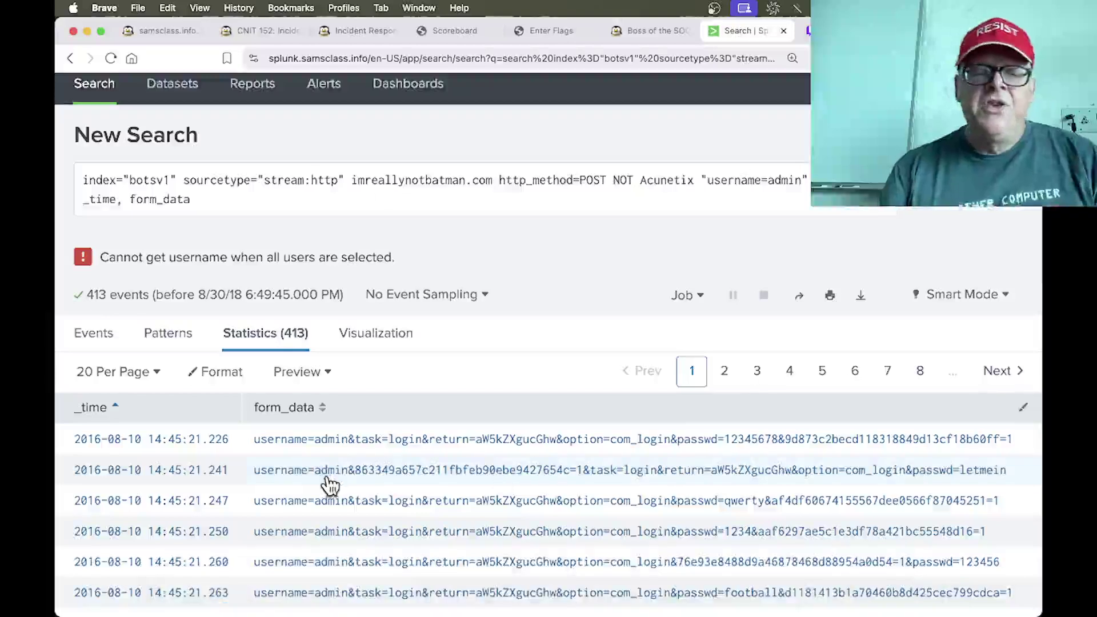
scroll(325, 482, "down", 5)
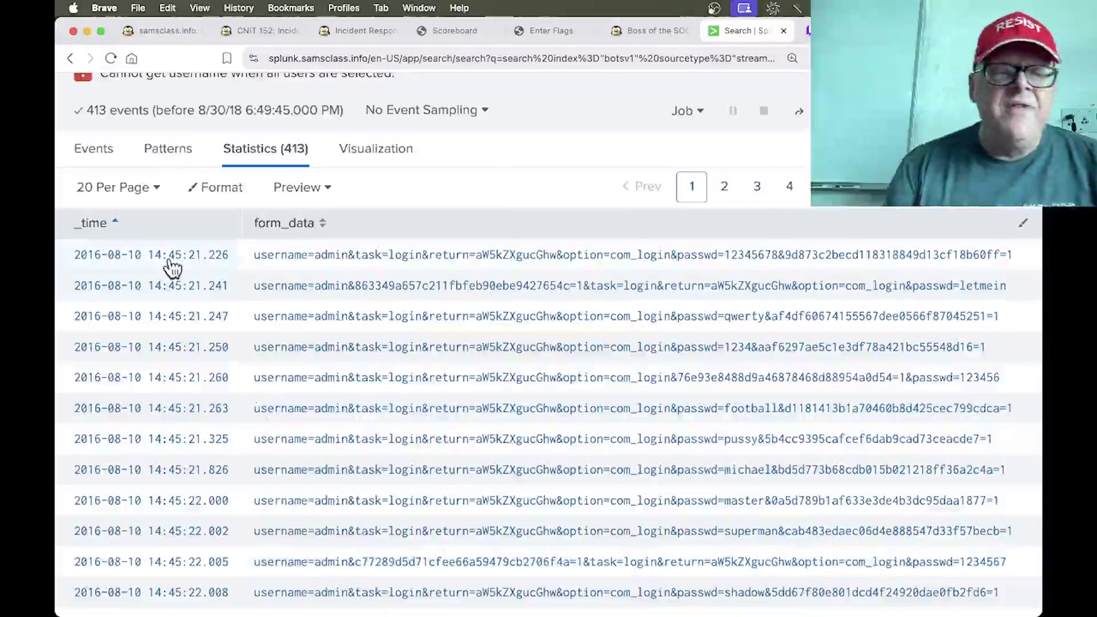
left_click(108, 229)
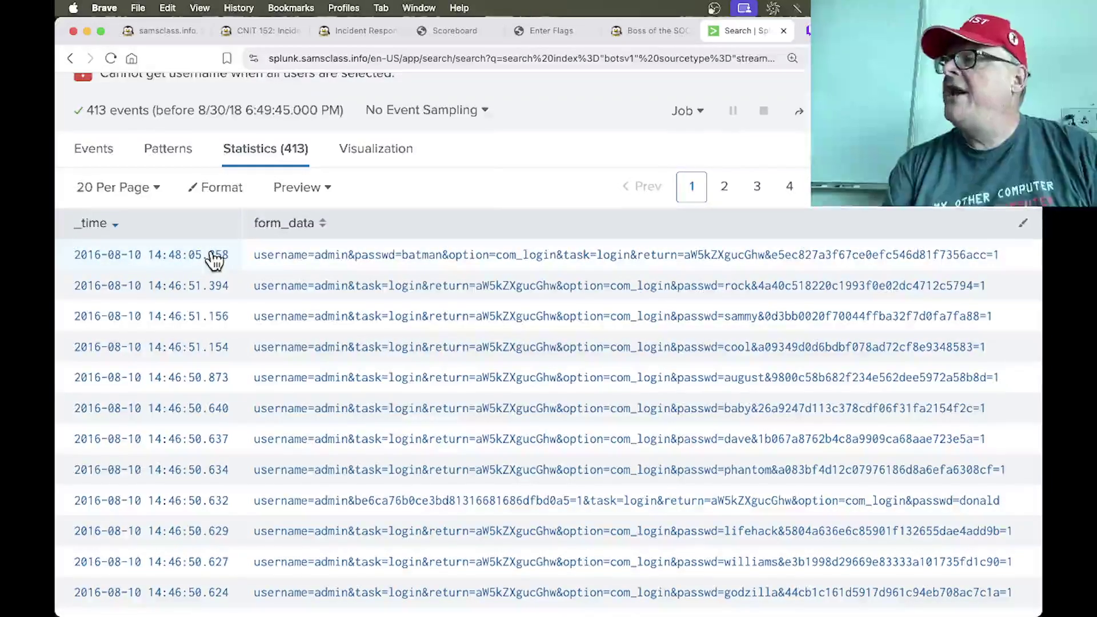
Step: Remove the table clause from the query, keeping the "username=admin" condition, and run the search to list full events
scroll(240, 248, "up", 5)
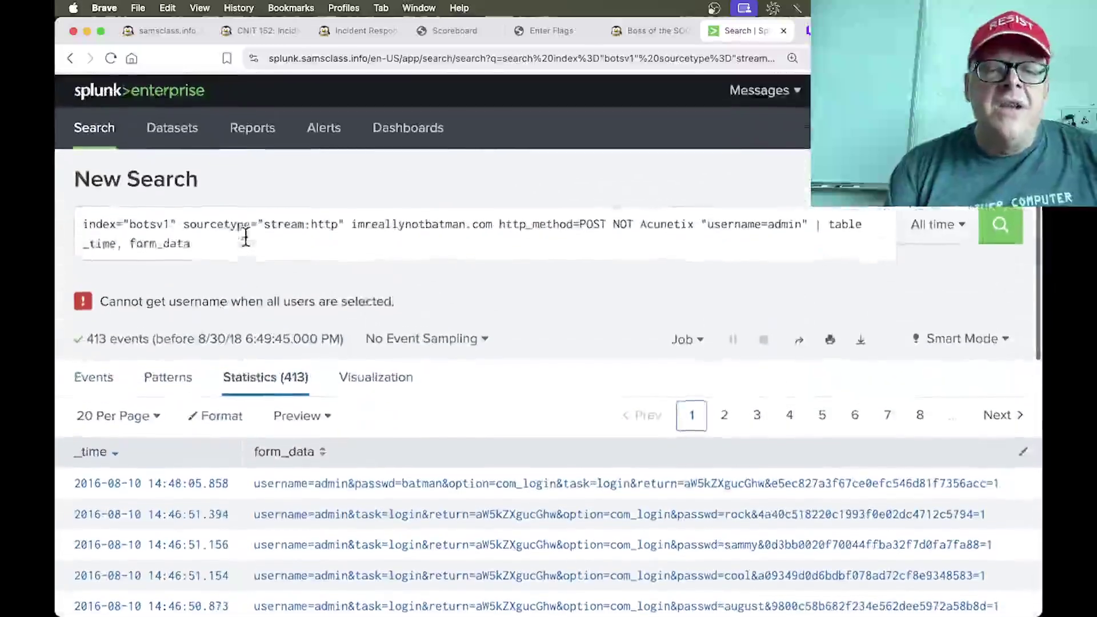
left_click_drag(810, 225, 809, 232)
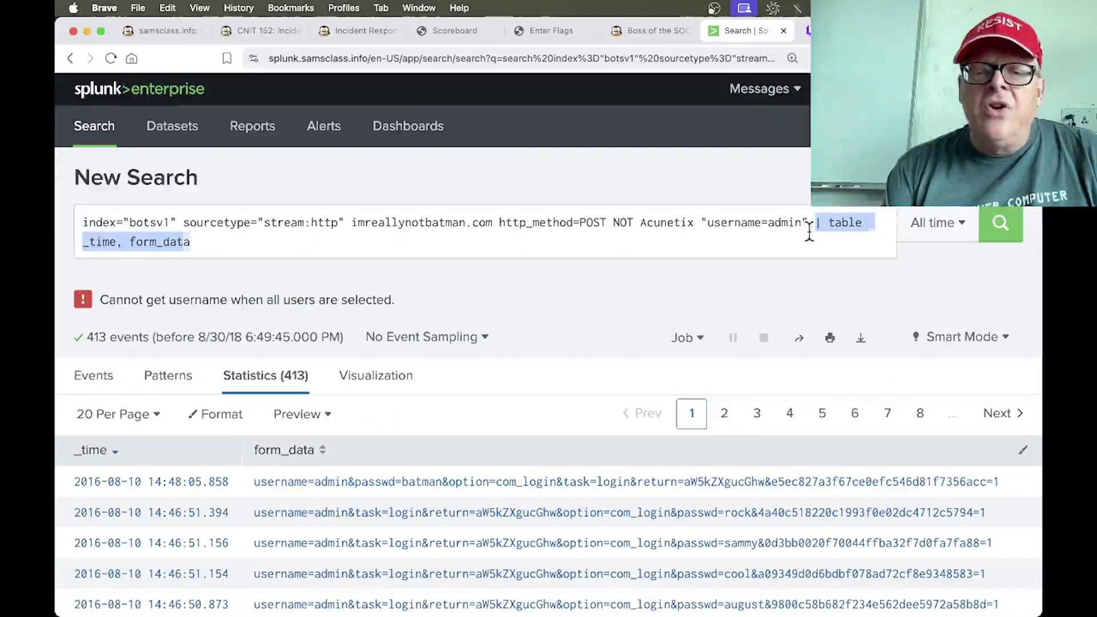
key("BackSpace")
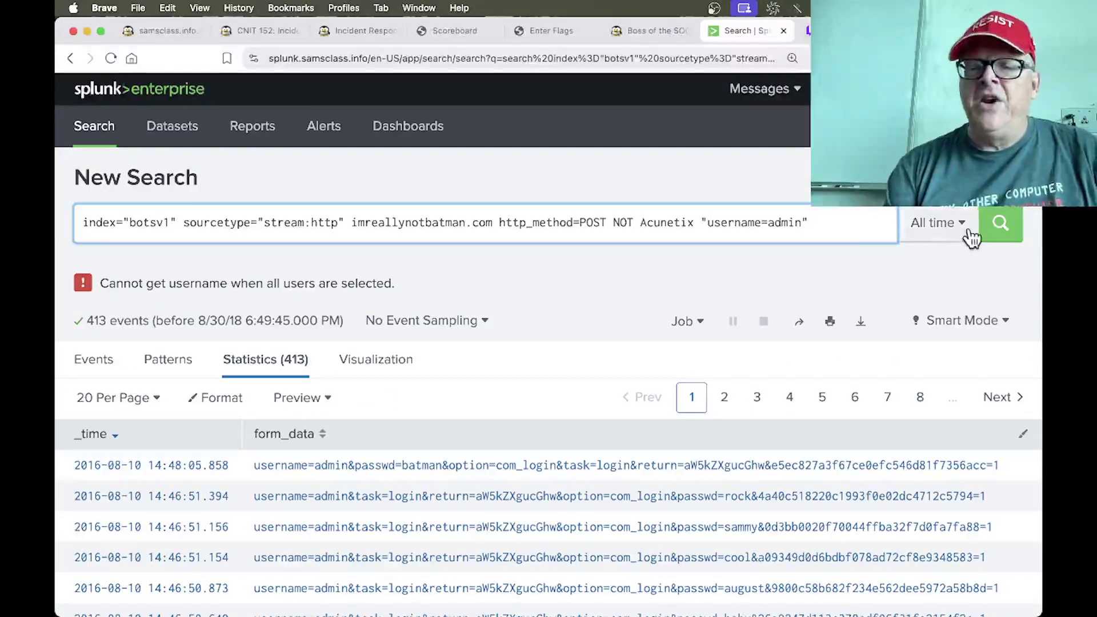
left_click(999, 226)
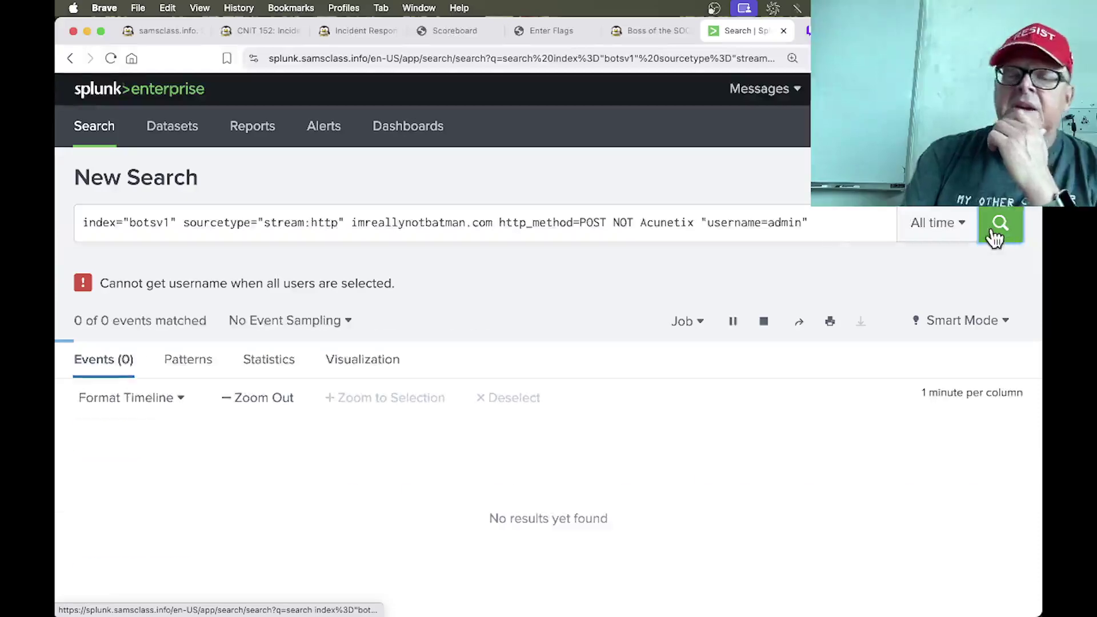
Step: Inspect the values of the http_user_agent field for the admin login events
scroll(205, 388, "down", 8)
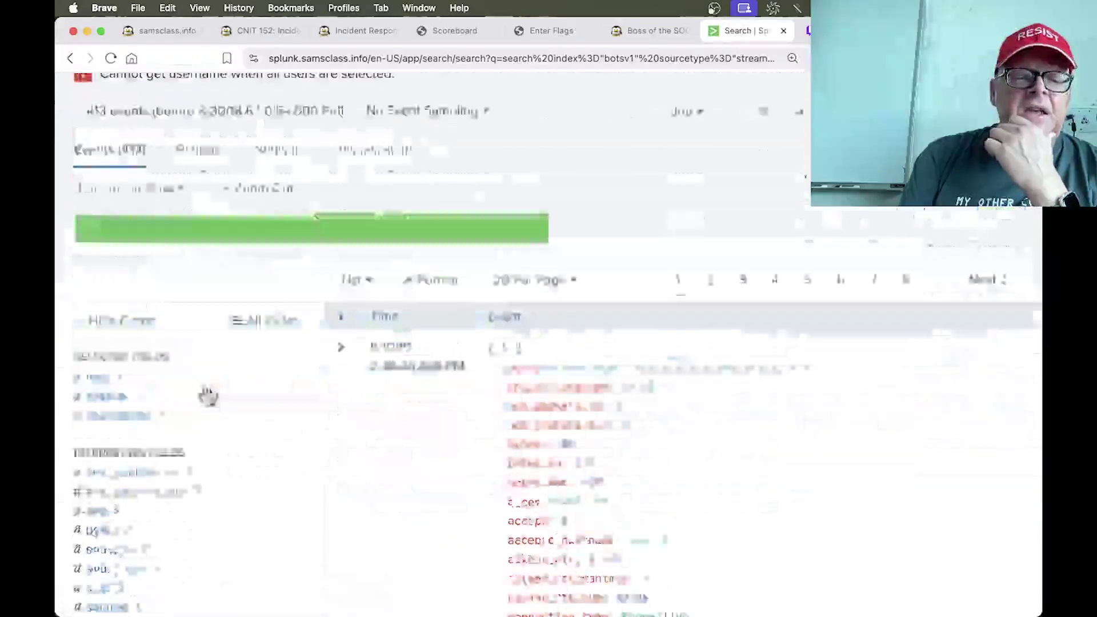
scroll(207, 395, "down", 5)
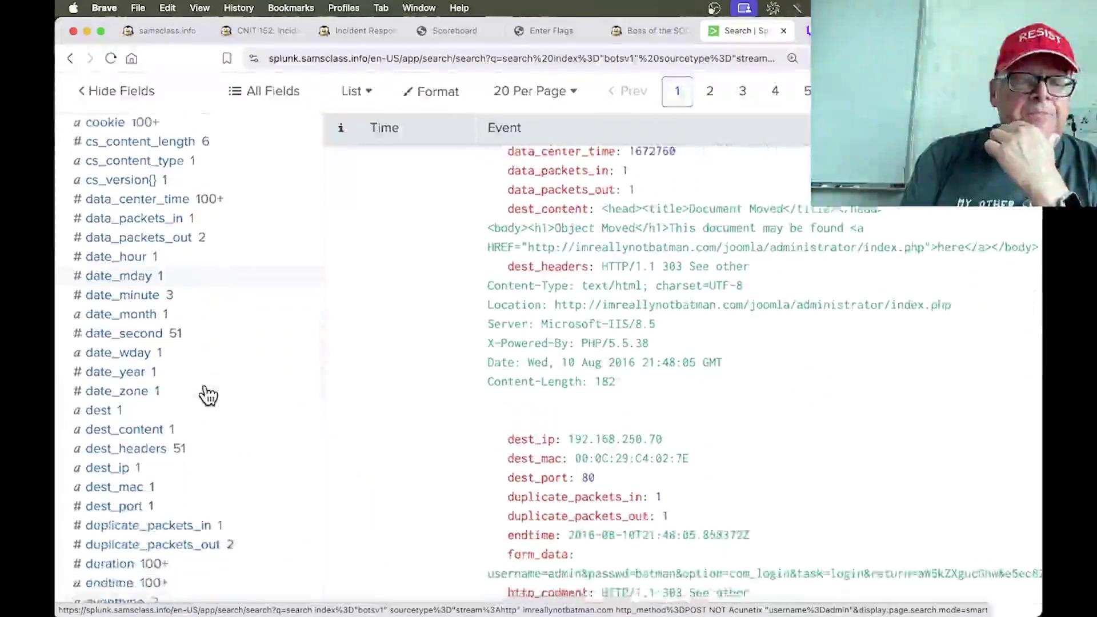
scroll(207, 394, "down", 6)
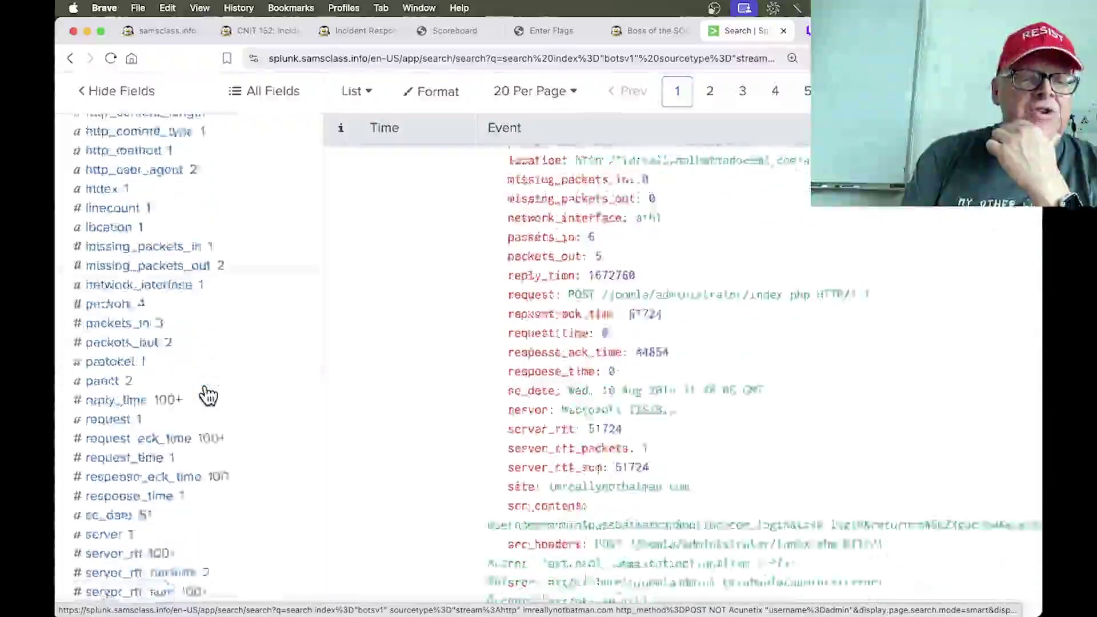
left_click(158, 337)
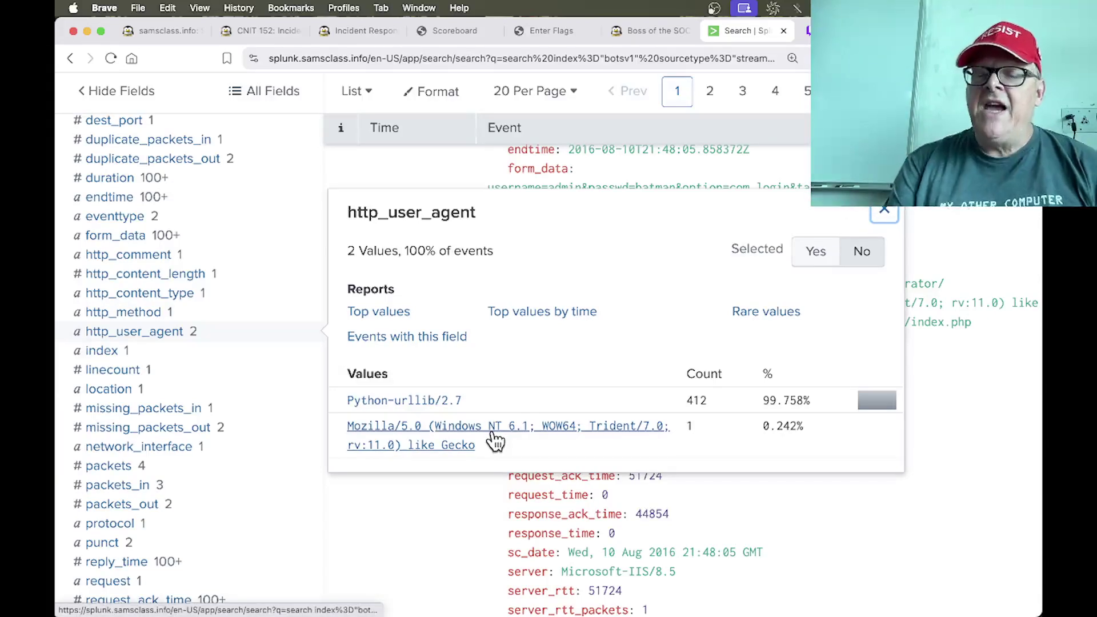
left_click(884, 210)
Step: Inspect the values of the c_ip field to compare the client addresses behind the admin logins
scroll(164, 242, "up", 3)
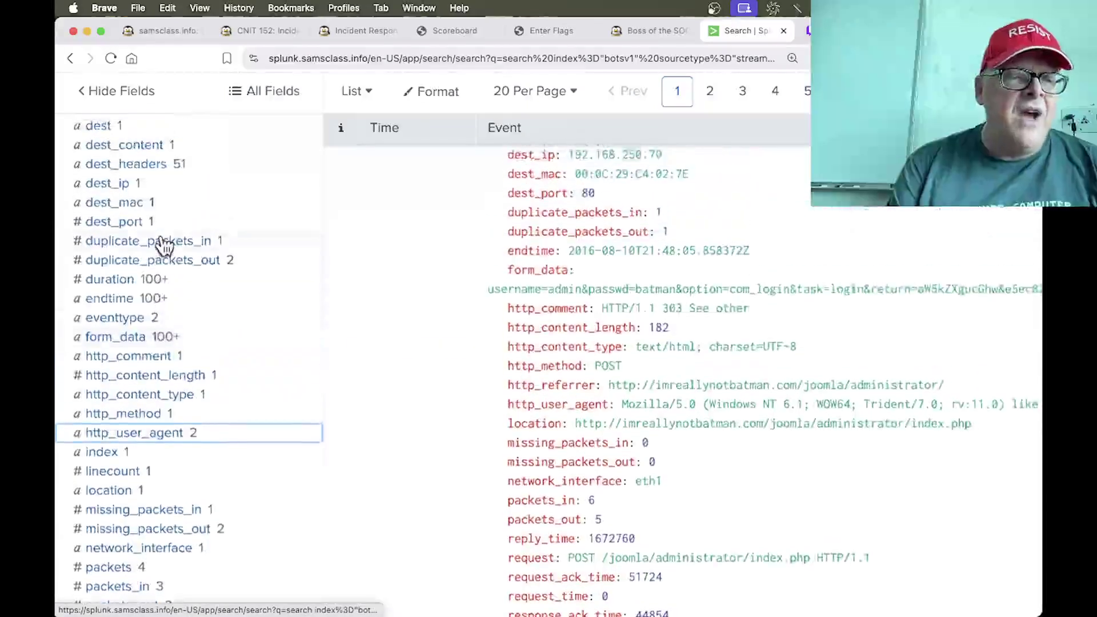
scroll(164, 242, "up", 5)
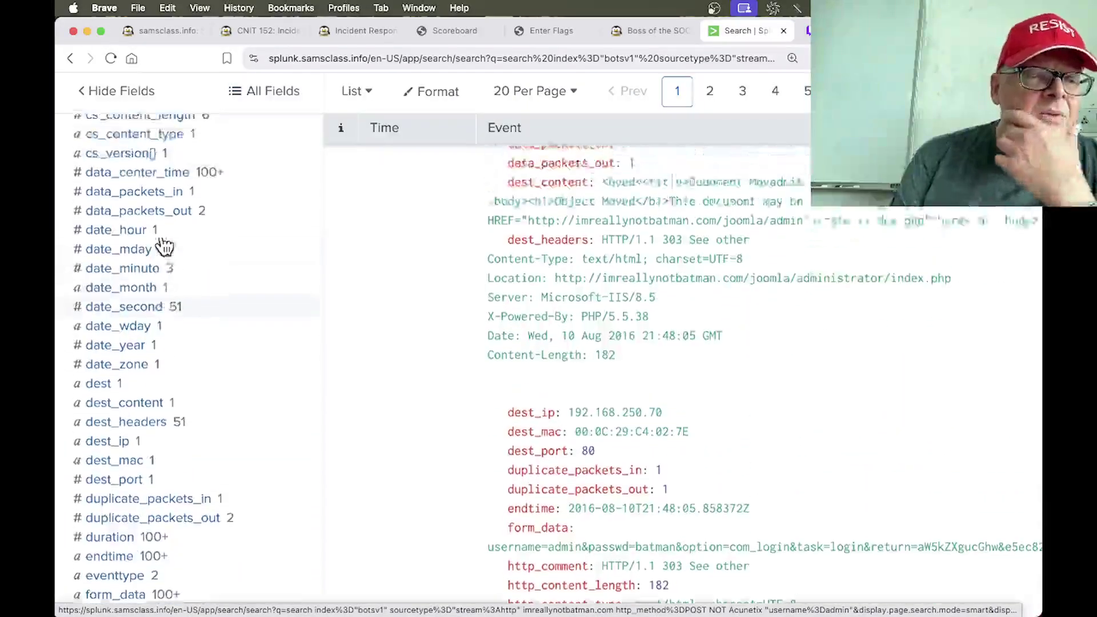
scroll(163, 244, "up", 1)
scroll(154, 245, "up", 2)
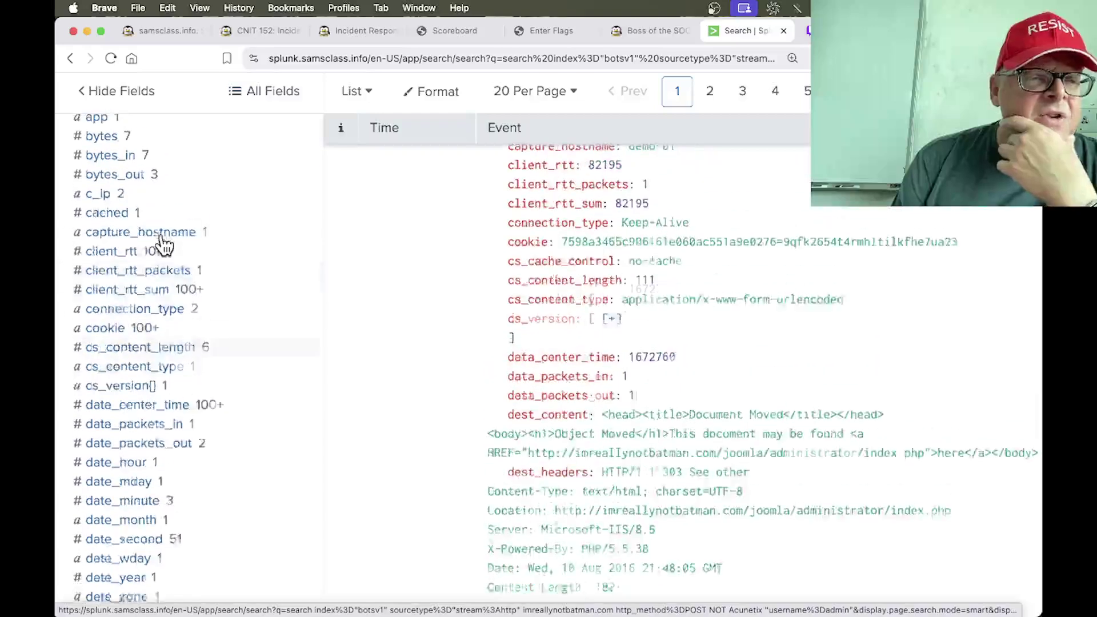
left_click(105, 196)
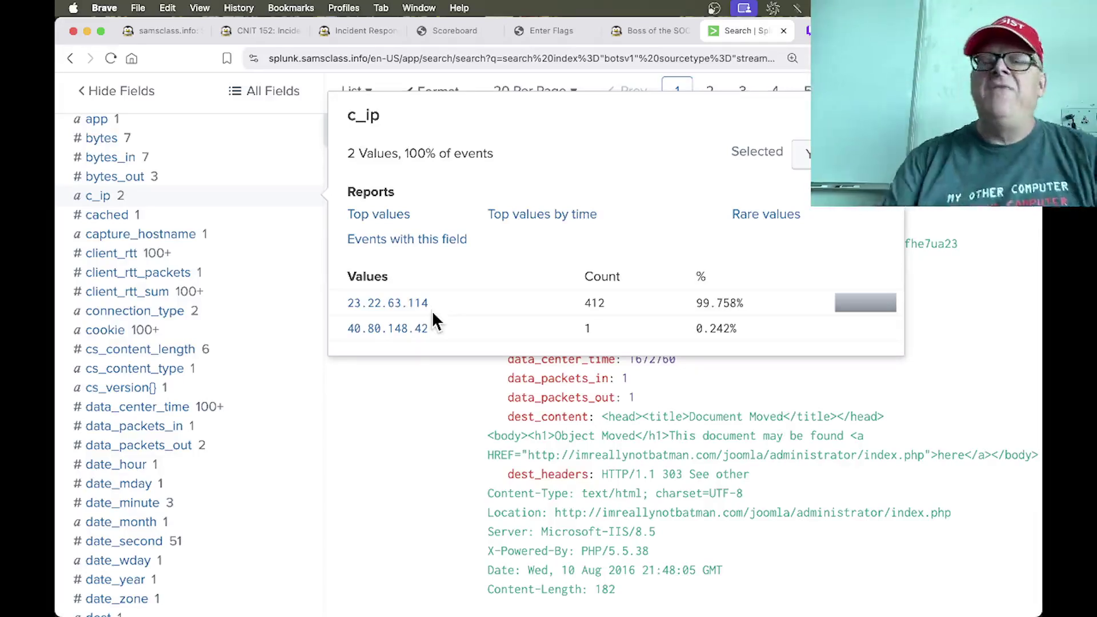
Step: Read the BOTSv1 2.4 Uploaded Executable File Name challenge and its hints on the instructions page, then return to the Splunk search
left_click(656, 31)
scroll(355, 328, "down", 5)
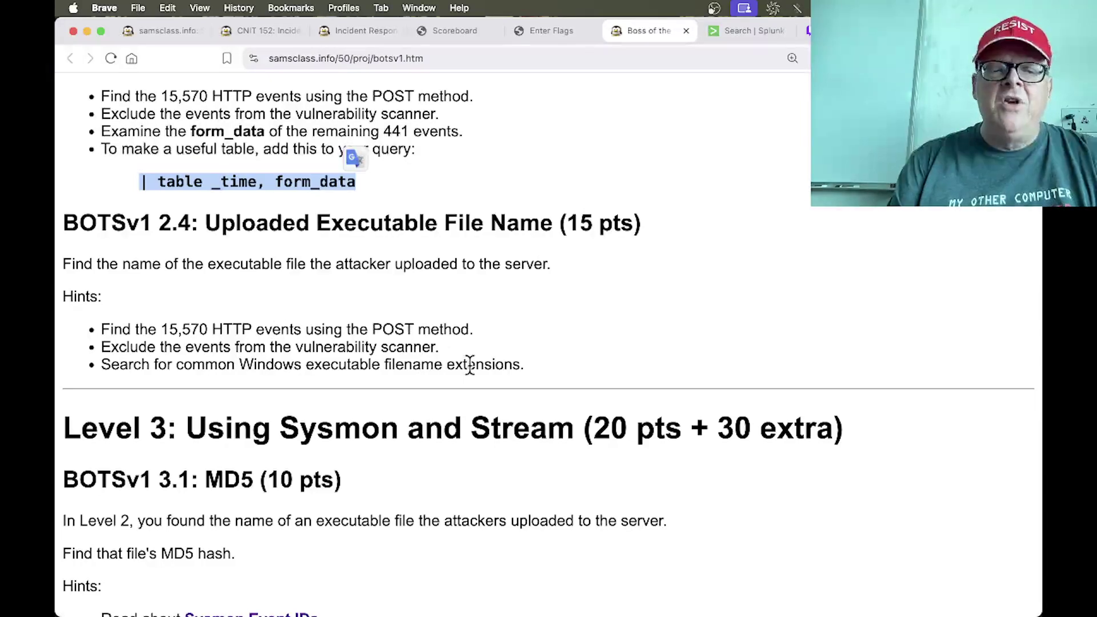
left_click(745, 32)
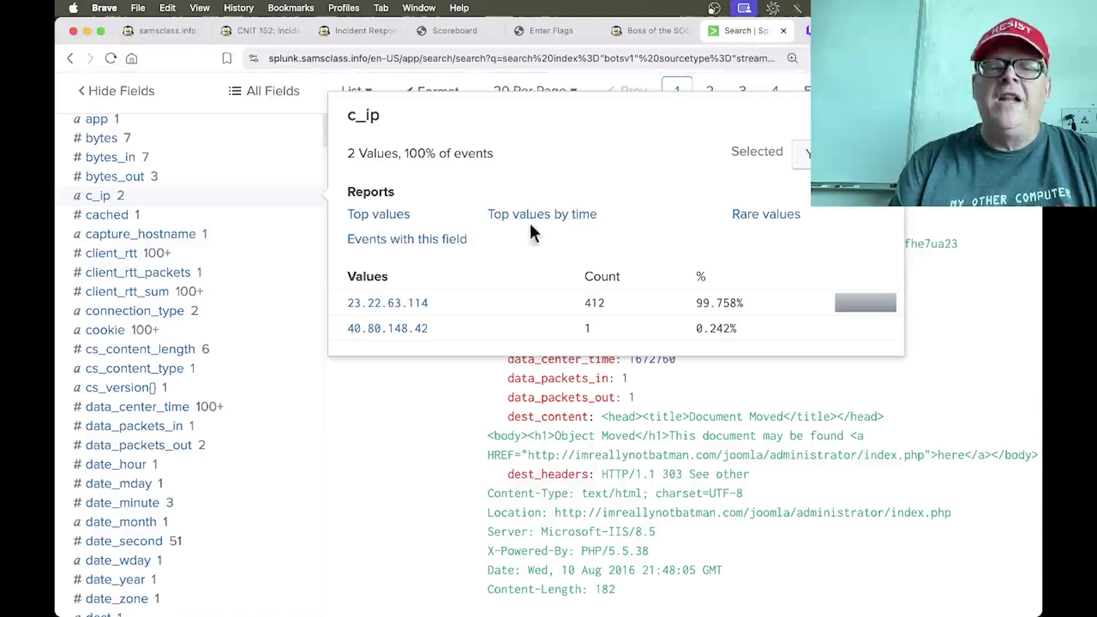
Step: Replace the "username=admin" condition in the query with .exe and run the search
scroll(760, 174, "up", 10)
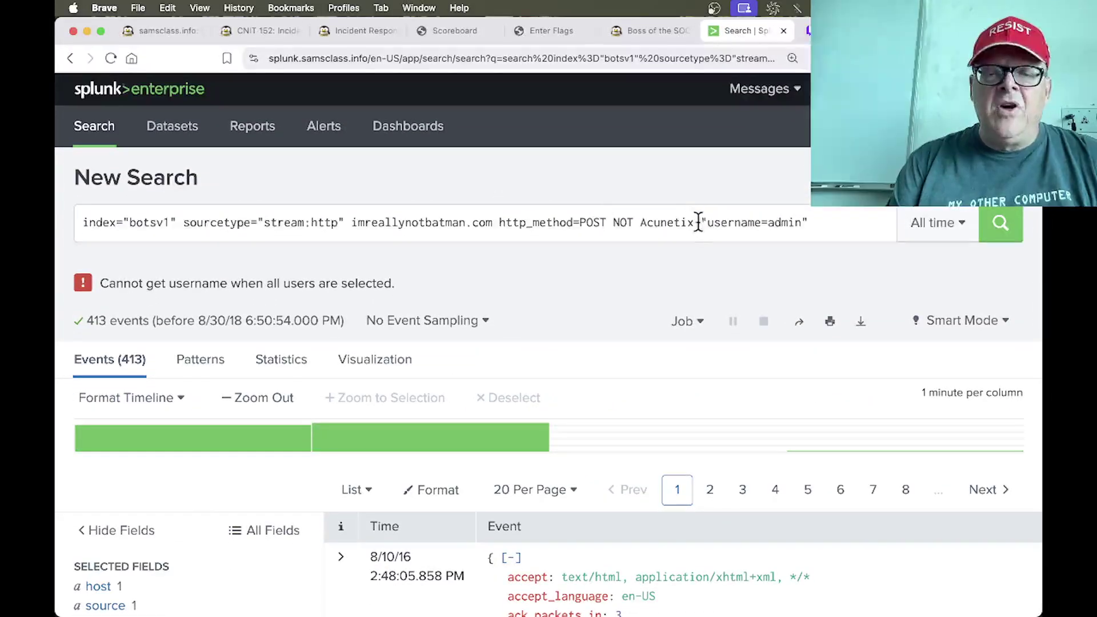
left_click_drag(705, 223, 836, 223)
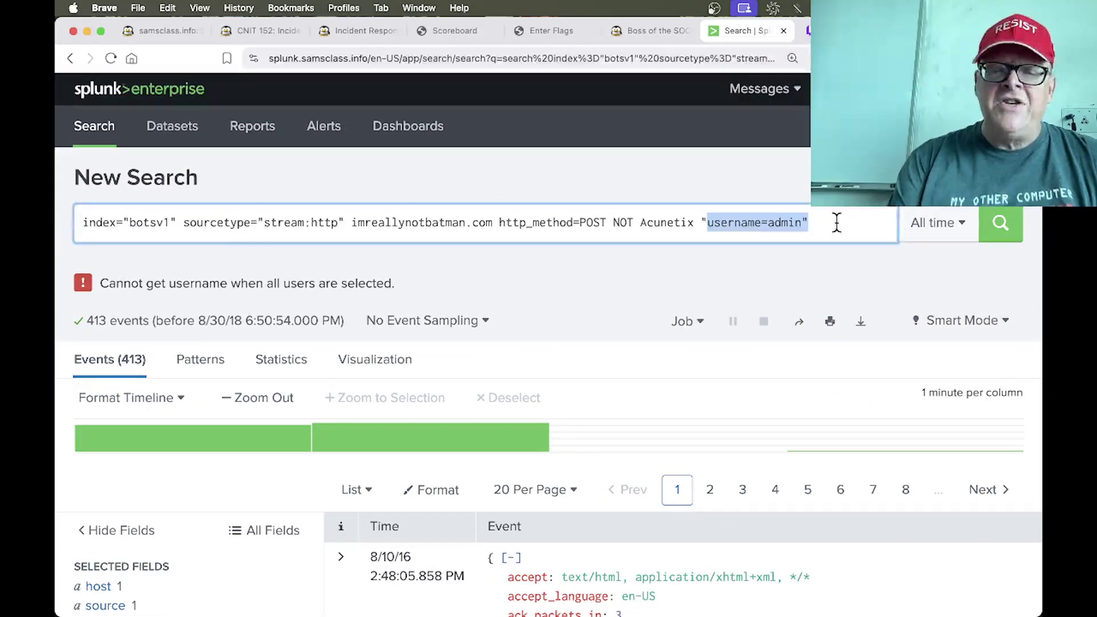
key("BackSpace")
type(".exe")
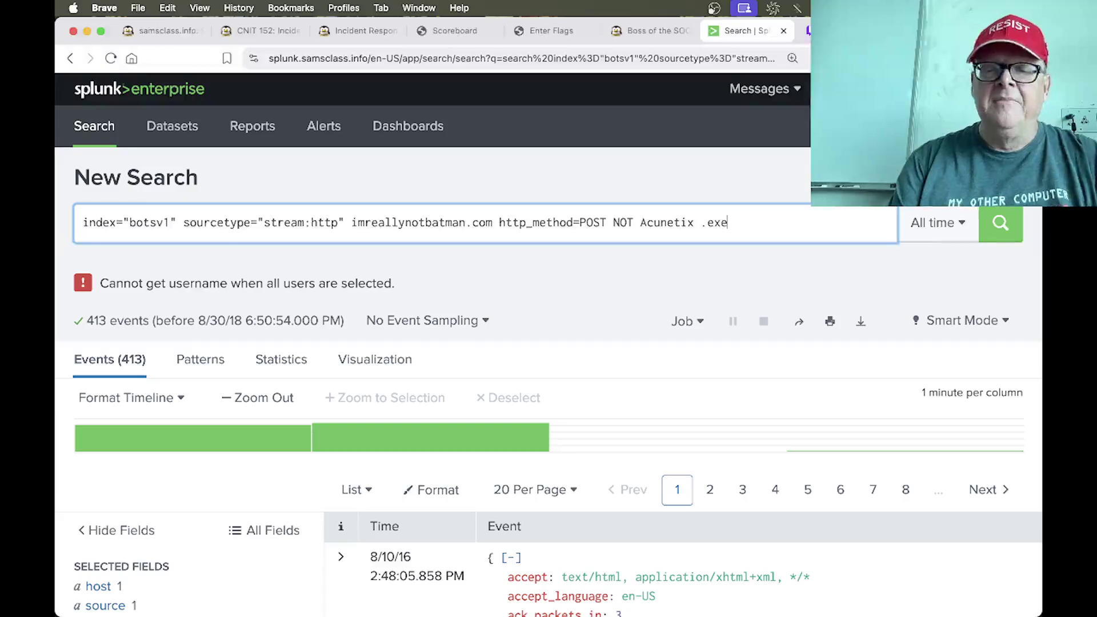
left_click(996, 229)
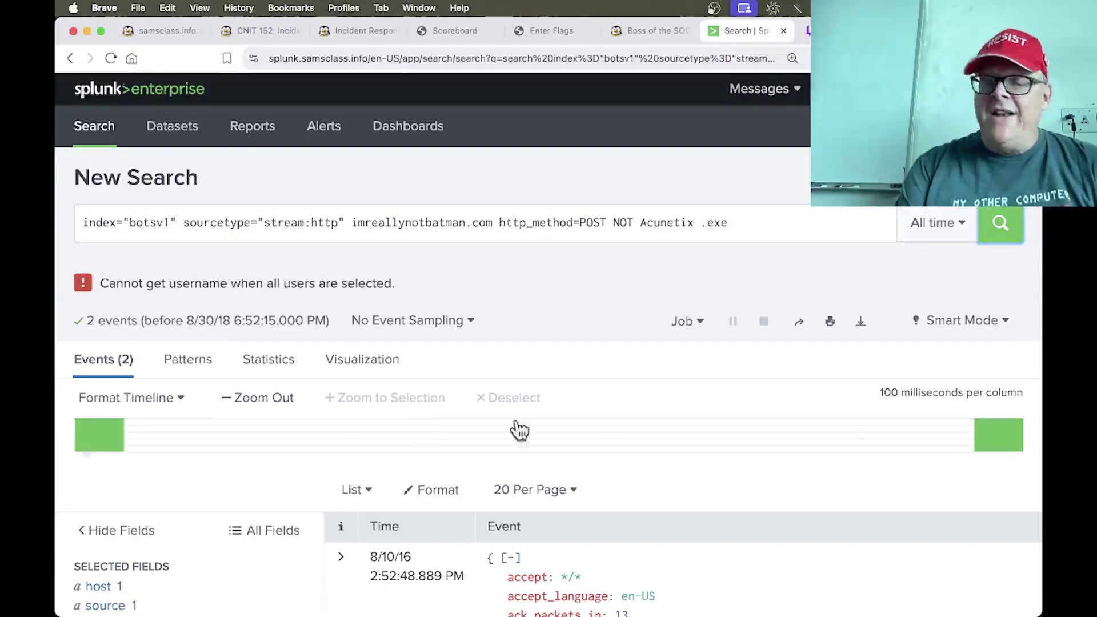
Step: Look through the returned events and find ".exe" in the page, advancing to the third match in the file listing
scroll(580, 425, "down", 5)
scroll(581, 423, "down", 10)
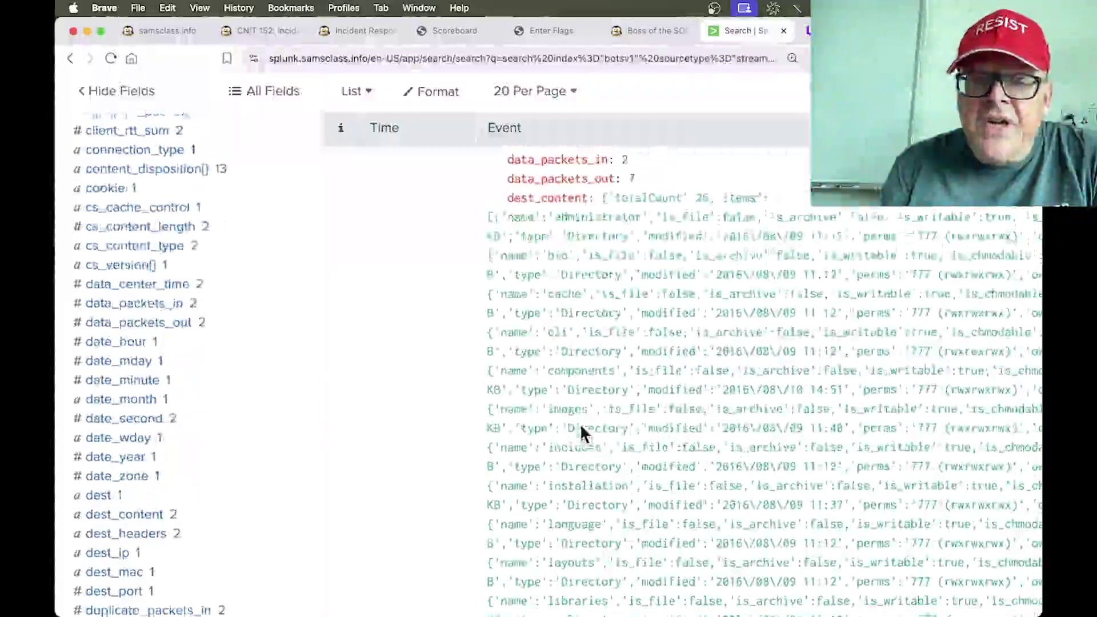
scroll(740, 400, "down", 15)
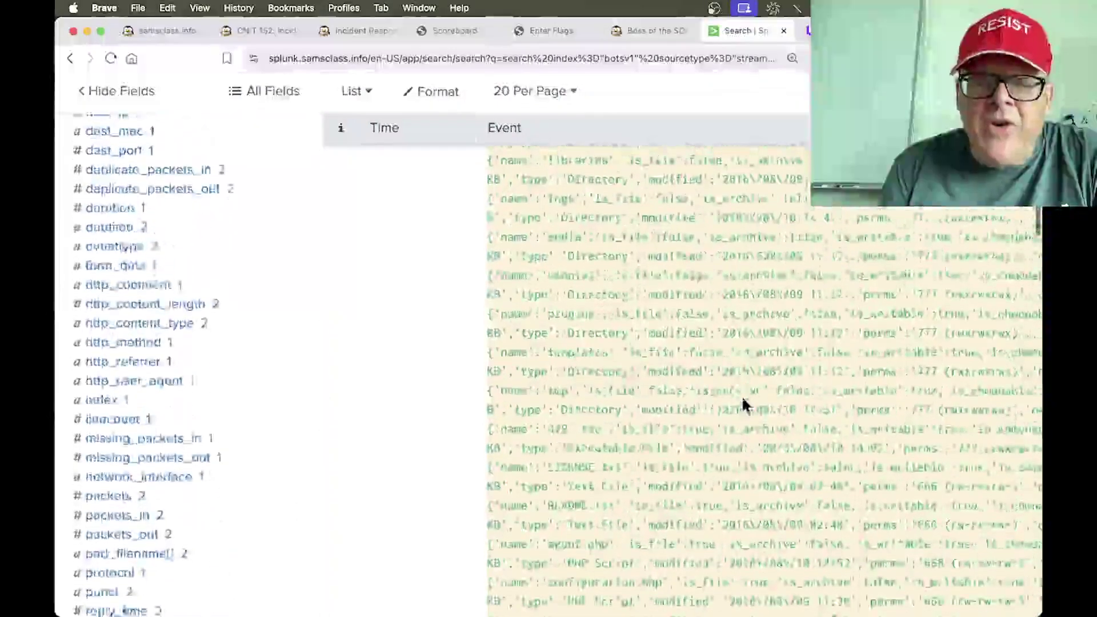
scroll(743, 402, "up", 20)
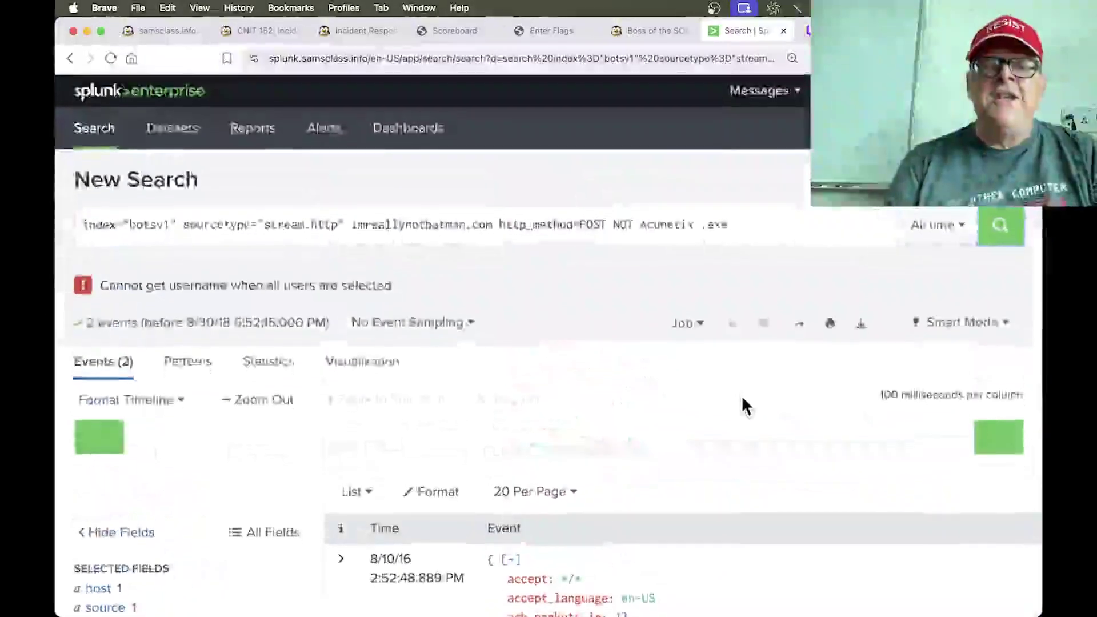
key("super+f")
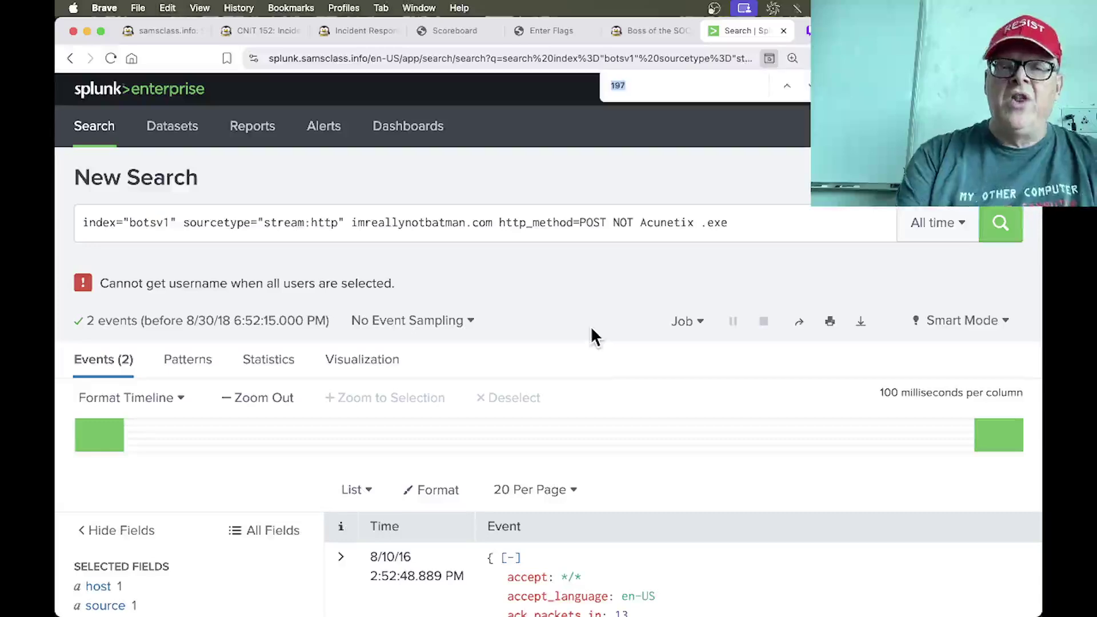
type(".exe")
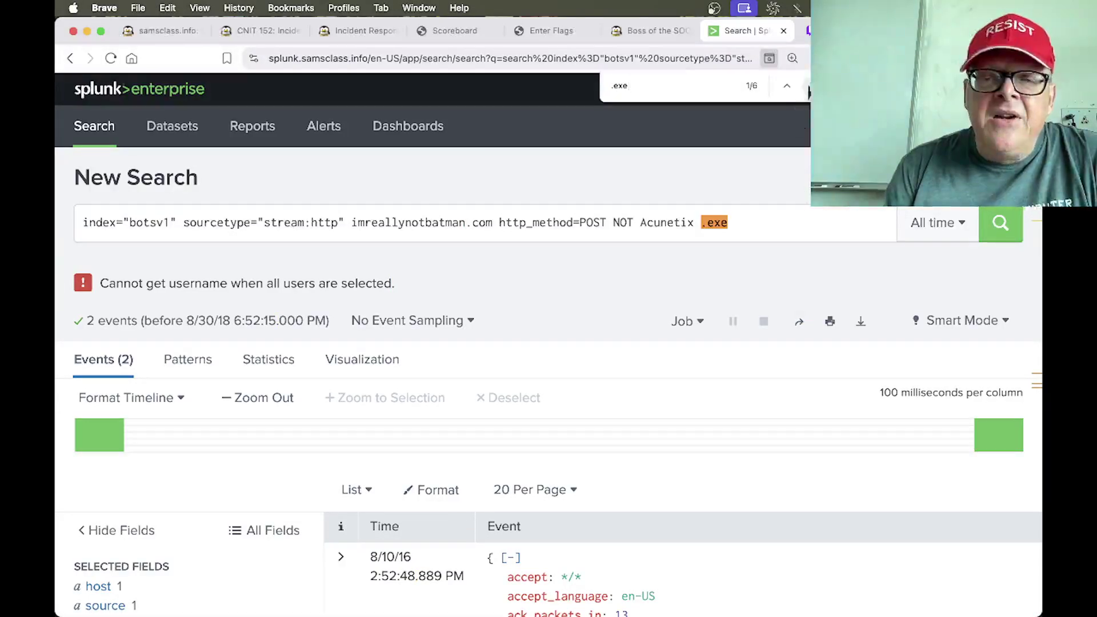
left_click(808, 86)
left_click(808, 85)
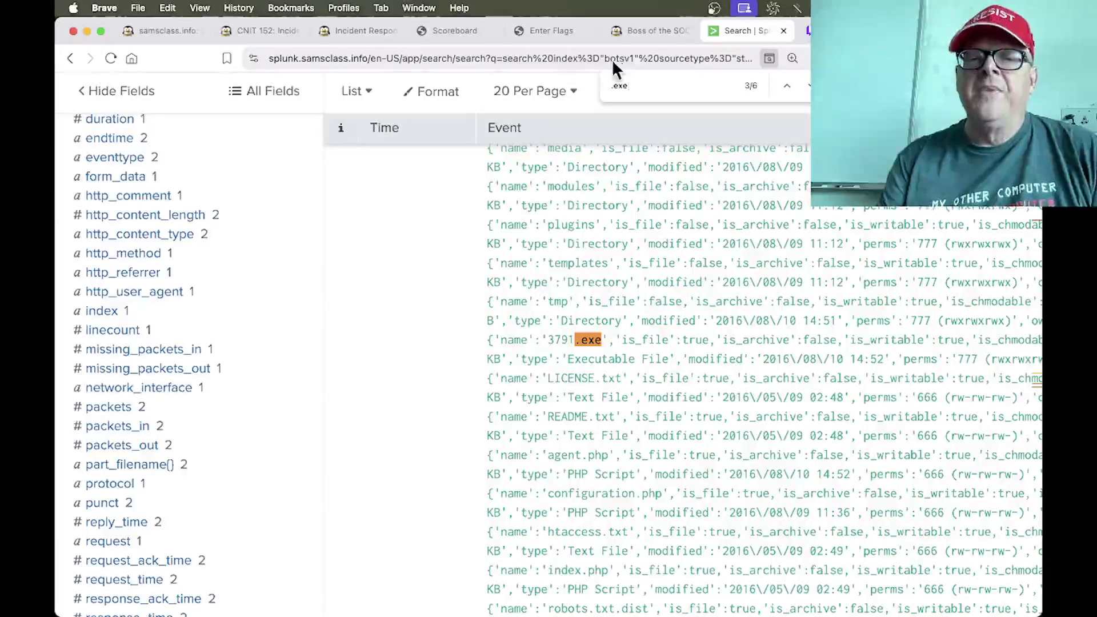
Step: Switch to the Boss of the SOC instructions page and read the Level 3 challenge BOTSv1 3.1: MD5
left_click(650, 30)
scroll(309, 289, "down", 5)
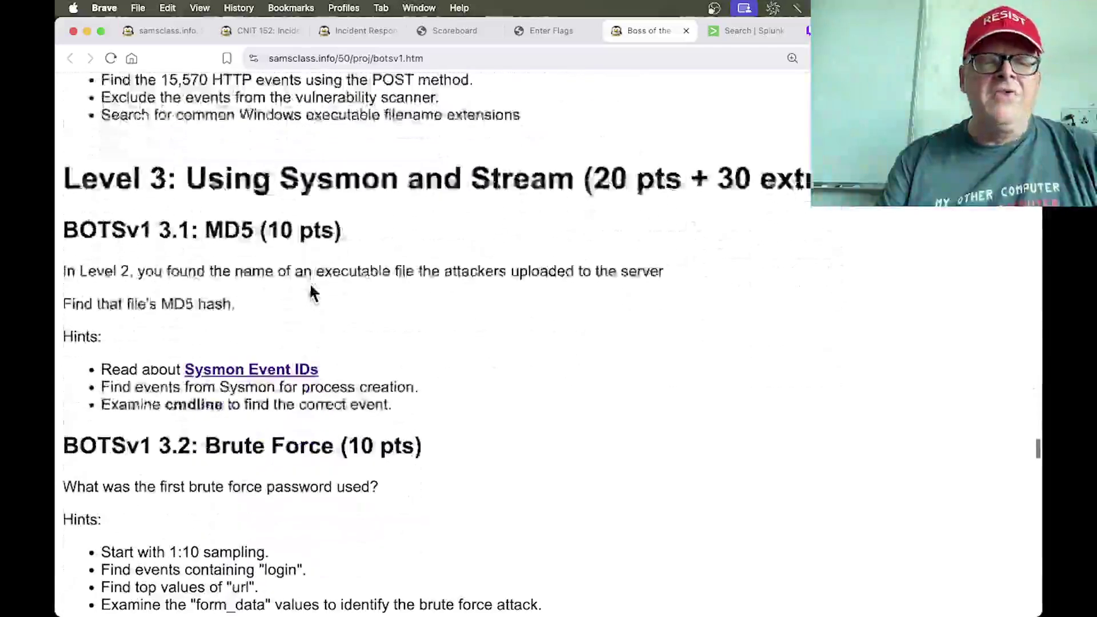